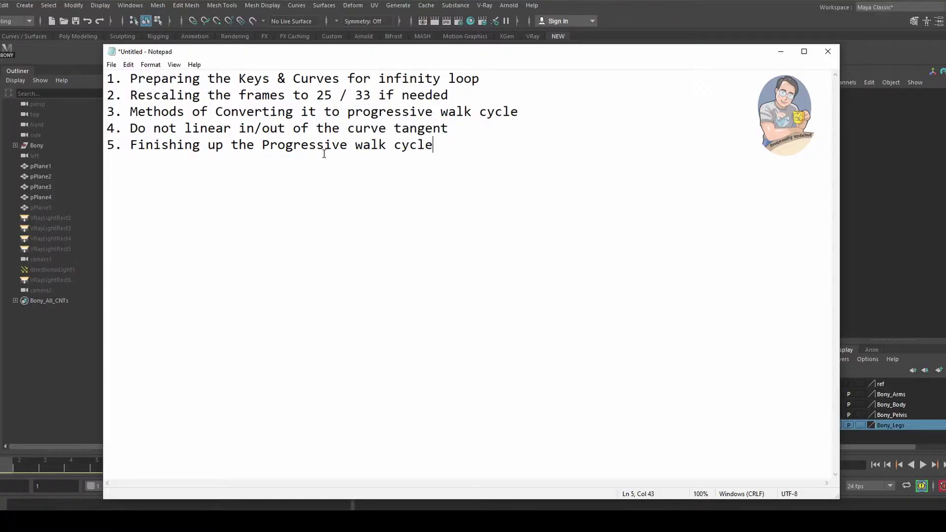
pyautogui.click(780, 52)
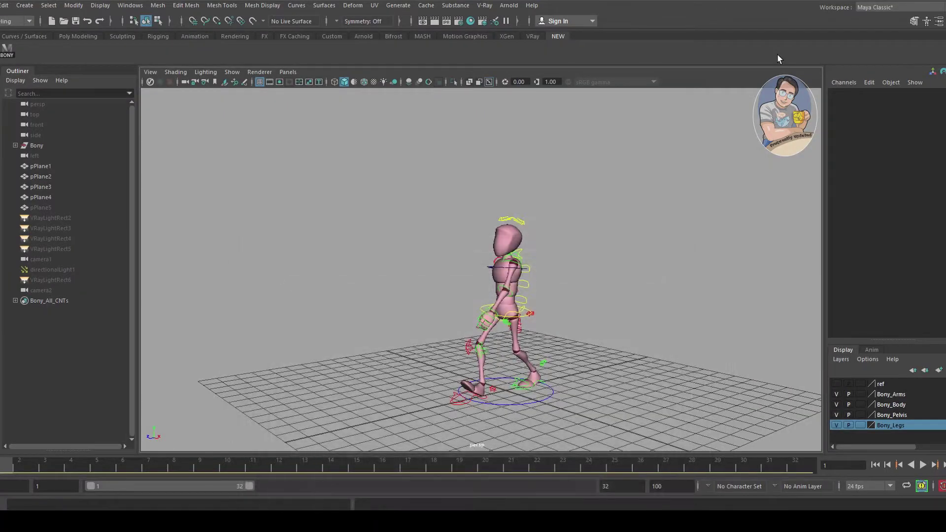
pyautogui.keyDown('alt'); pyautogui.moveTo(509, 299); pyautogui.dragTo(433, 259, button='middle'); pyautogui.keyUp('alt')
pyautogui.keyDown('alt'); pyautogui.moveTo(434, 259); pyautogui.dragTo(492, 282, button='right'); pyautogui.keyUp('alt')
pyautogui.keyDown('alt'); pyautogui.moveTo(470, 301); pyautogui.dragTo(485, 291, button='middle'); pyautogui.keyUp('alt')
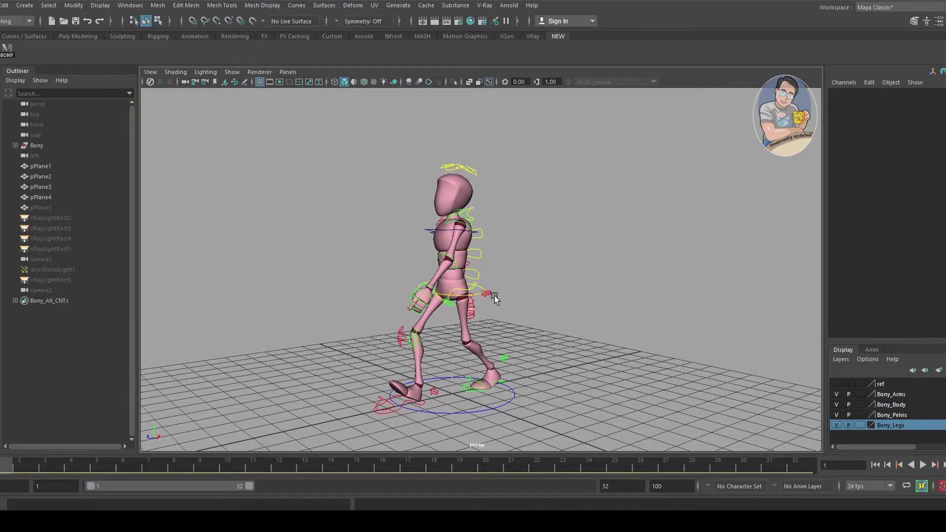
pyautogui.keyDown('alt'); pyautogui.moveTo(485, 291); pyautogui.dragTo(425, 321, button='right'); pyautogui.keyUp('alt')
pyautogui.moveTo(43, 455); pyautogui.dragTo(835, 469)
pyautogui.click(923, 465)
pyautogui.click(923, 464)
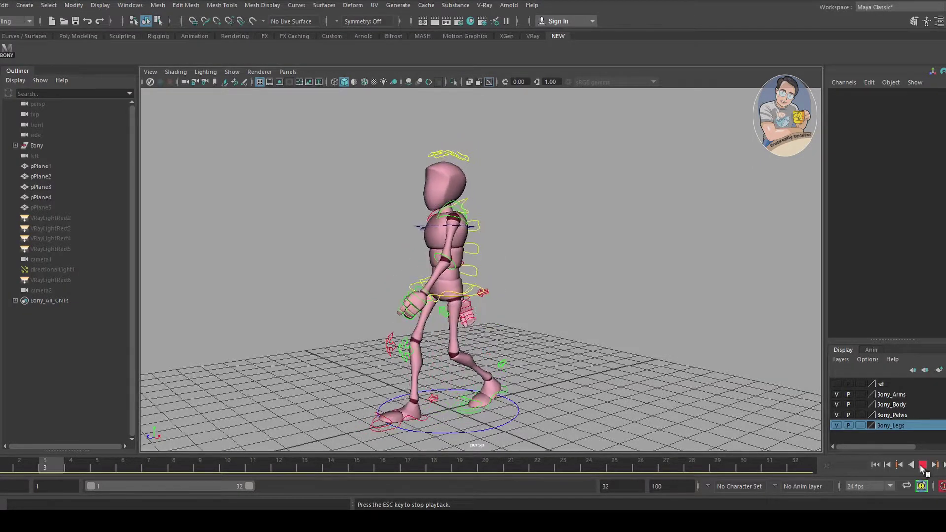
pyautogui.click(924, 465)
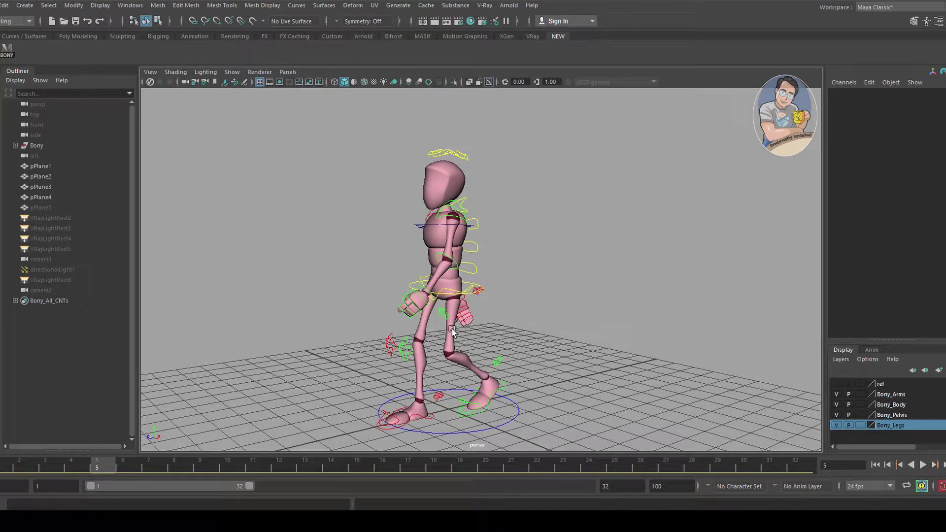
pyautogui.moveTo(421, 524)
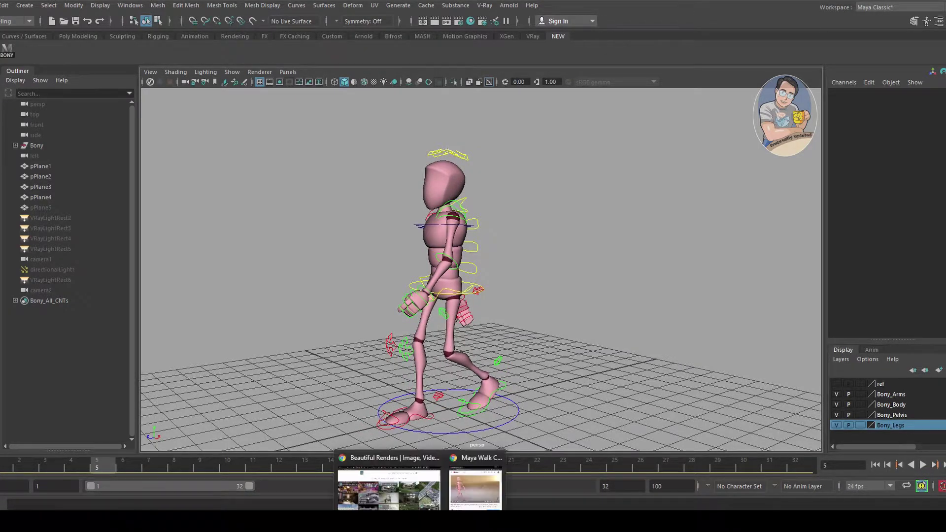
# - Play the opening seconds of the YouTube female walk cycle tutorial, then put the browser away
pyautogui.click(478, 480)
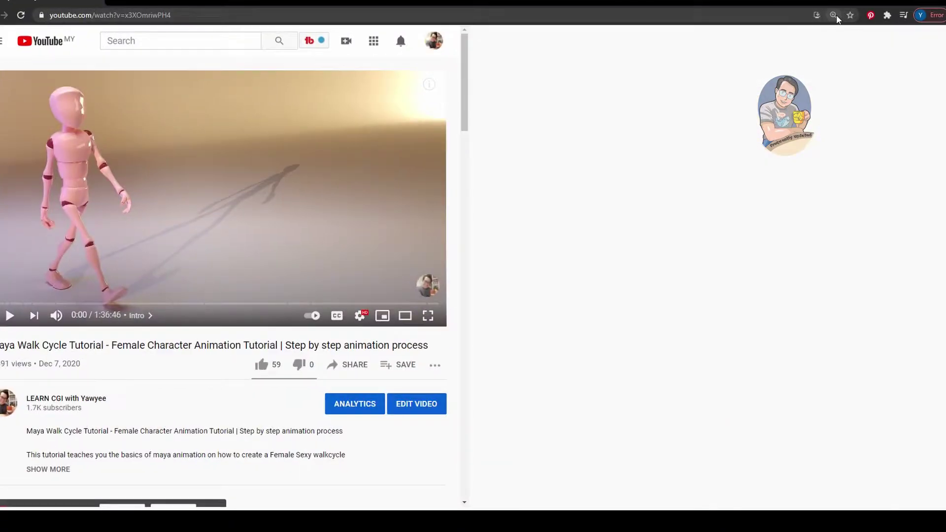
pyautogui.click(830, 16)
pyautogui.scroll(-5, 416, 217)
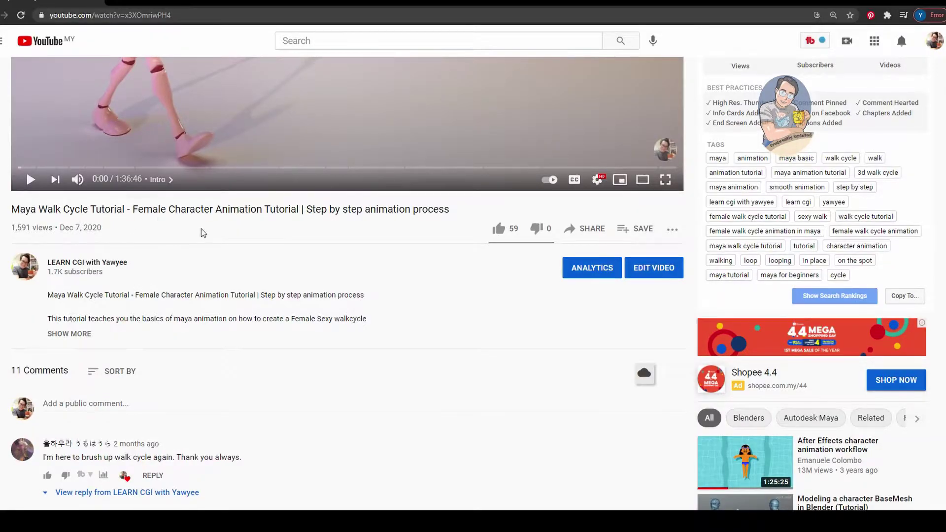
pyautogui.scroll(5, 200, 228)
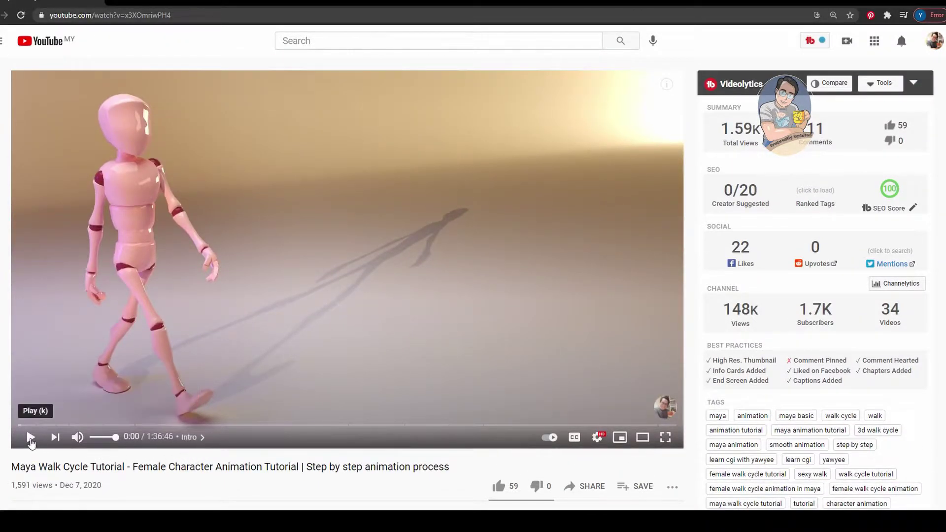
pyautogui.click(31, 444)
pyautogui.click(31, 443)
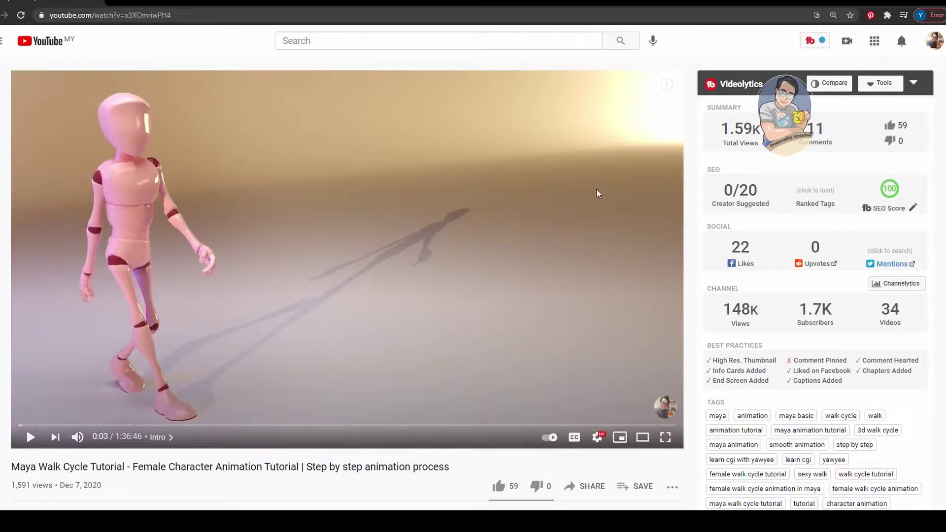
pyautogui.moveTo(842, 12); pyautogui.dragTo(786, 31)
# - Back in Maya, scrub through Bony's walk and box-select all of the rig controls
pyautogui.click(797, 34)
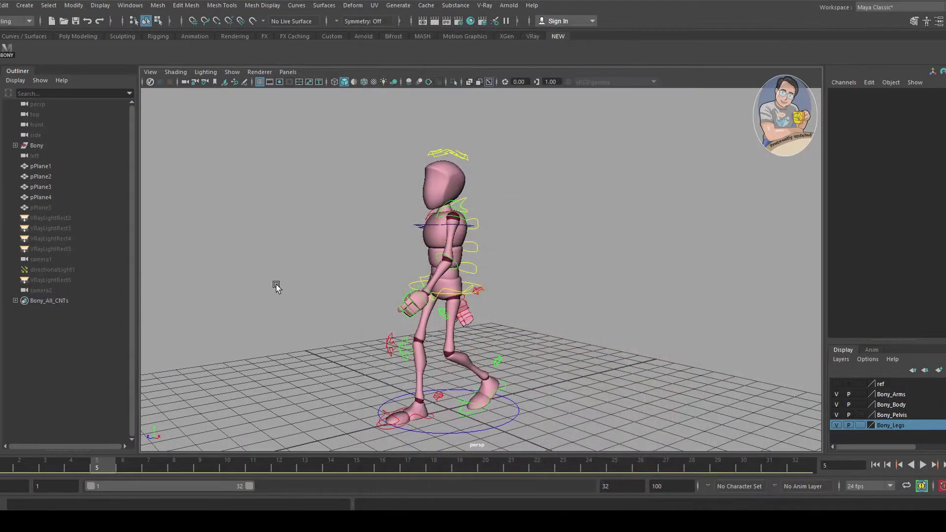
pyautogui.moveTo(3, 463); pyautogui.dragTo(811, 493)
pyautogui.keyDown('alt'); pyautogui.moveTo(486, 305); pyautogui.dragTo(474, 324, button='right'); pyautogui.keyUp('alt')
pyautogui.keyDown('alt'); pyautogui.moveTo(468, 321); pyautogui.dragTo(452, 292, button='middle'); pyautogui.keyUp('alt')
pyautogui.keyDown('alt'); pyautogui.moveTo(453, 293); pyautogui.dragTo(447, 307); pyautogui.keyUp('alt')
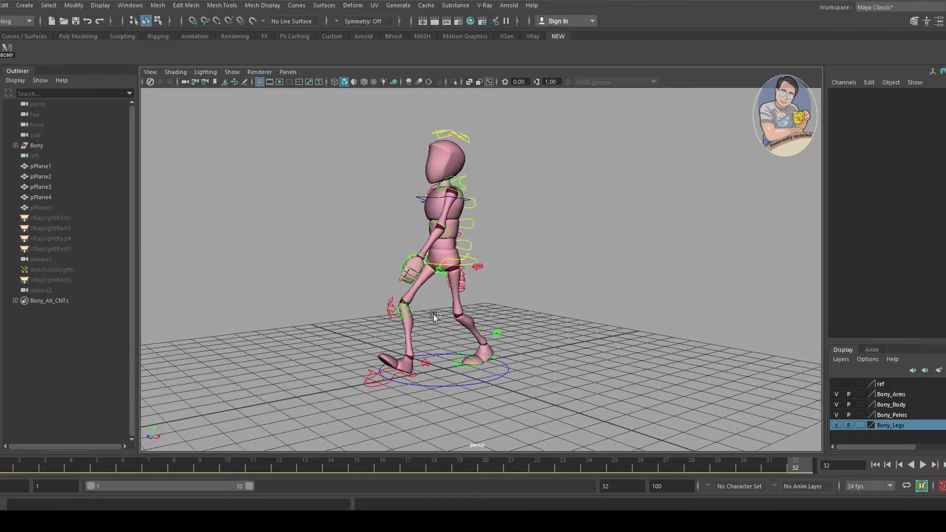
pyautogui.moveTo(328, 120); pyautogui.dragTo(618, 408)
pyautogui.keyDown('alt'); pyautogui.moveTo(533, 323); pyautogui.dragTo(477, 311); pyautogui.keyUp('alt')
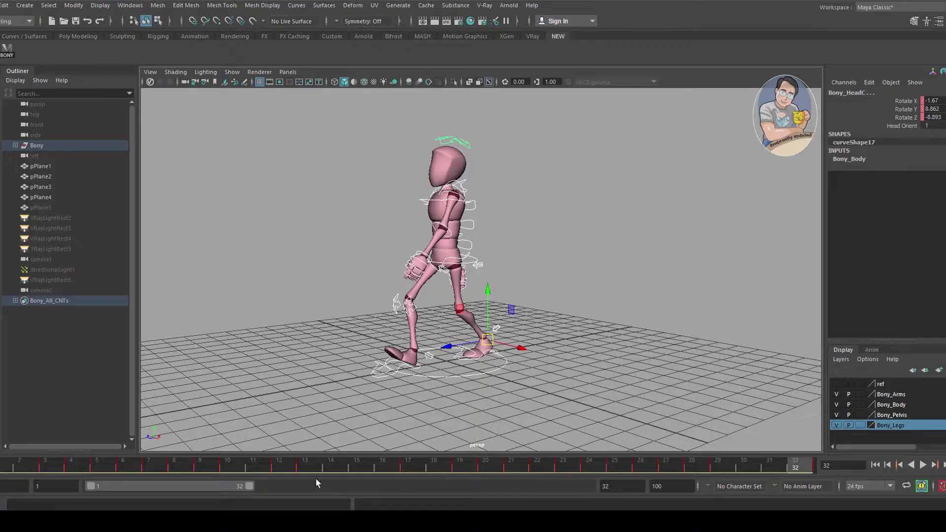
# - Set the playback range end to 33, jump to frame 33, and loop the walk before stopping
pyautogui.moveTo(249, 487); pyautogui.dragTo(253, 486)
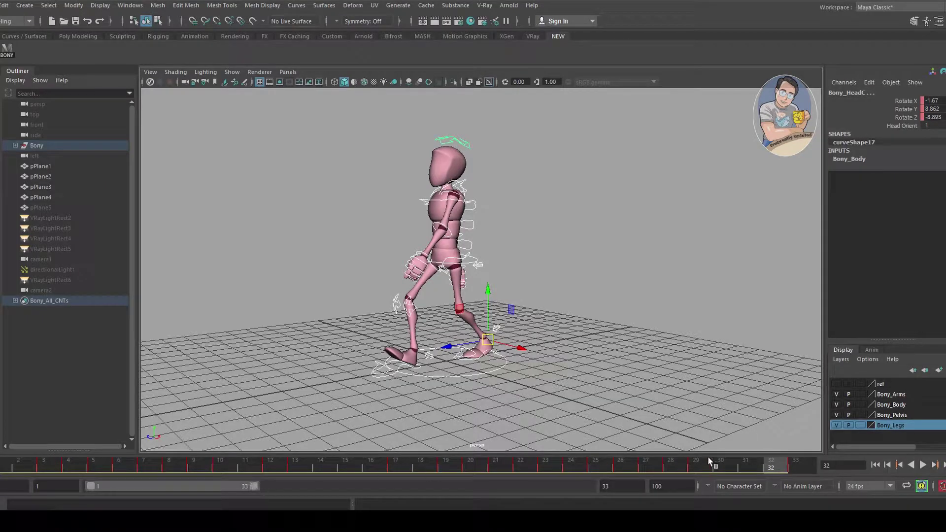
pyautogui.click(792, 463)
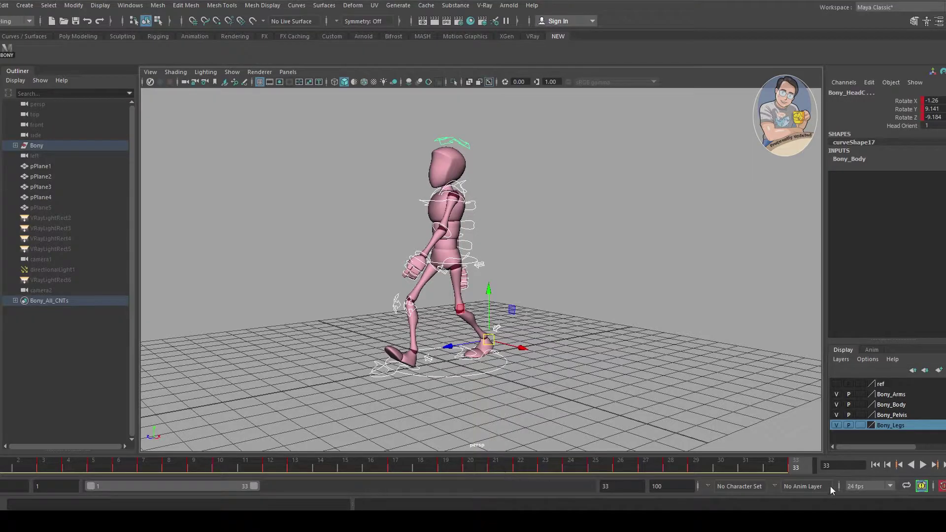
pyautogui.click(923, 465)
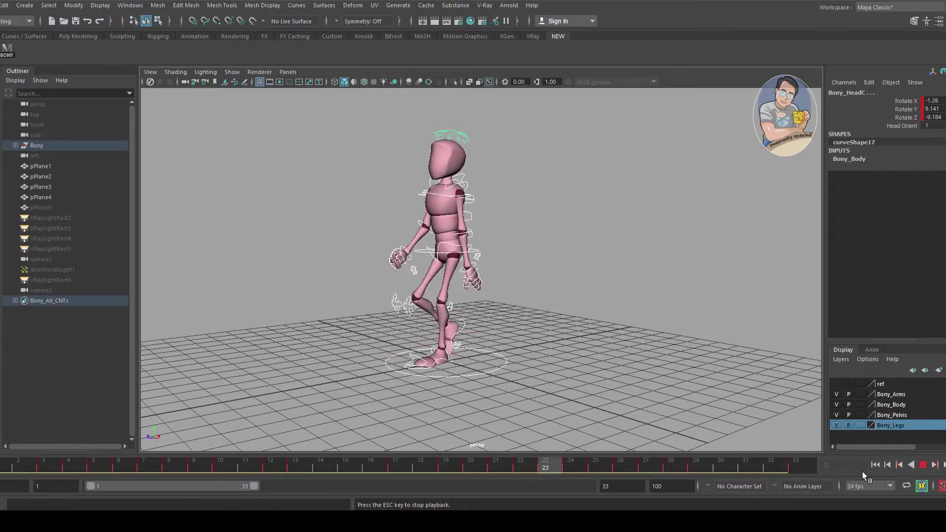
pyautogui.press('Escape')
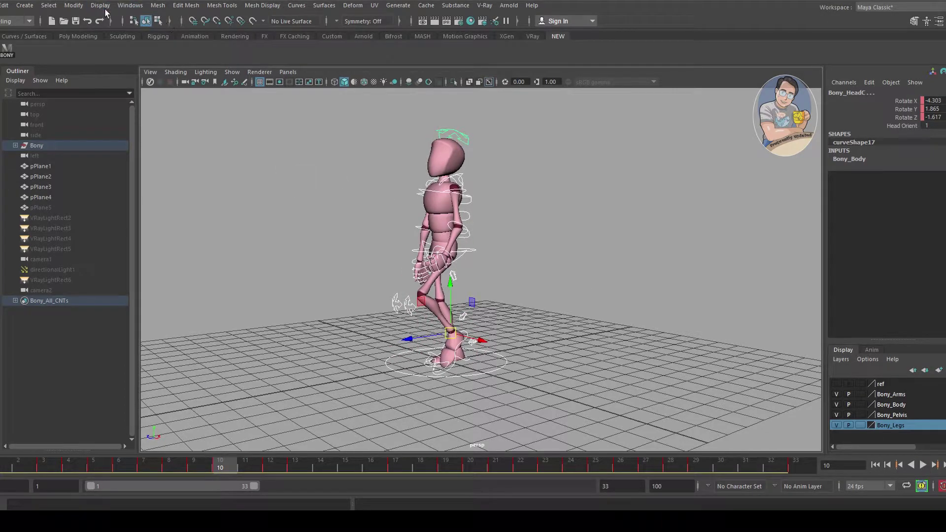
# - Open Windows > Animation Editors > Graph Editor and isolate Bony_Spine02FKC's Rotate X curve
pyautogui.click(130, 5)
pyautogui.moveTo(197, 63)
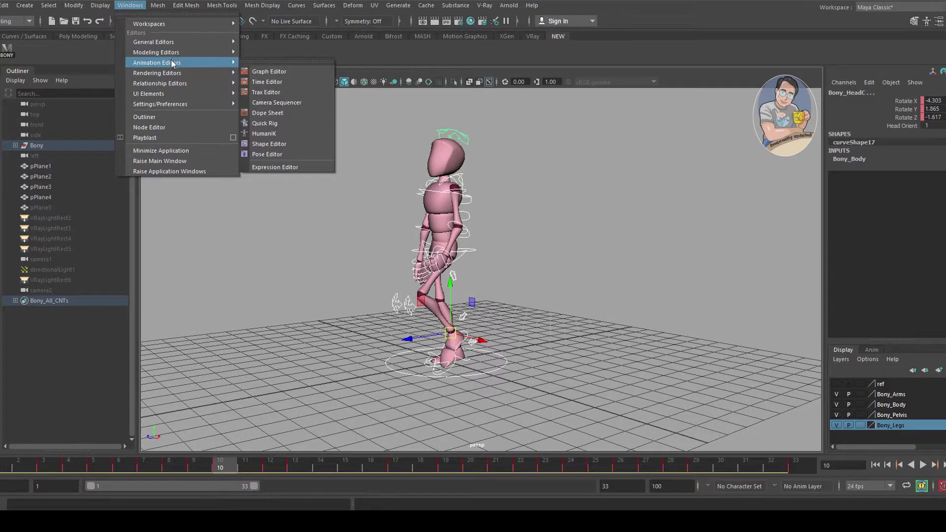
pyautogui.click(259, 71)
pyautogui.moveTo(520, 210)
pyautogui.keyDown('alt'); pyautogui.mouseDown(button='right')
pyautogui.moveTo(501, 212)
pyautogui.moveTo(512, 213)
pyautogui.mouseUp(button='right'); pyautogui.keyUp('alt')
pyautogui.moveTo(257, 182); pyautogui.dragTo(872, 510)
pyautogui.click(476, 191)
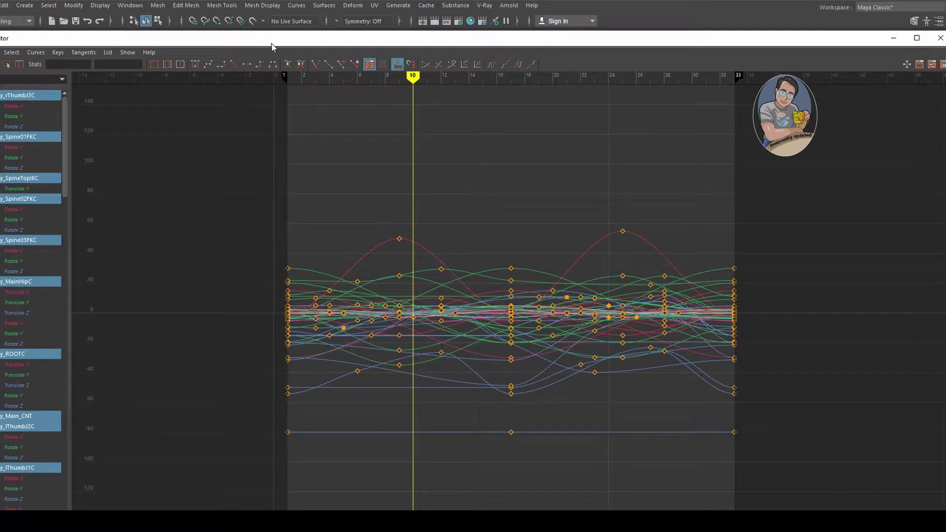
pyautogui.moveTo(272, 44); pyautogui.dragTo(294, 27)
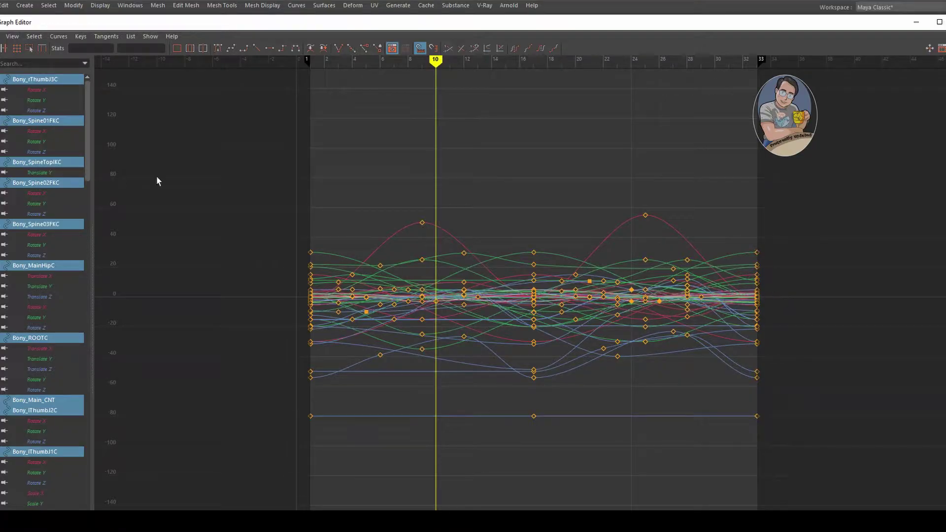
pyautogui.click(37, 193)
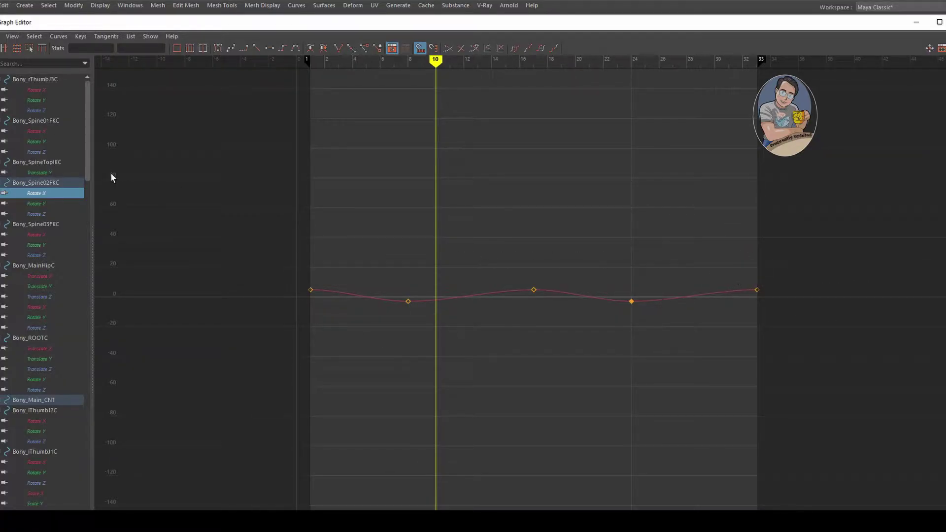
# - Select all of Bony's rig controls, turn on View > Infinity, and frame every curve
pyautogui.click(13, 37)
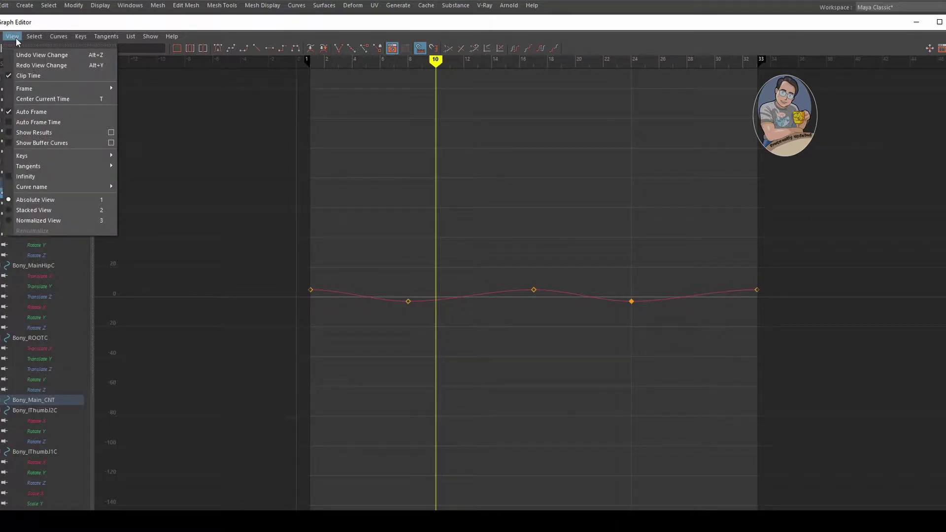
pyautogui.click(471, 207)
pyautogui.moveTo(690, 18); pyautogui.dragTo(649, 422)
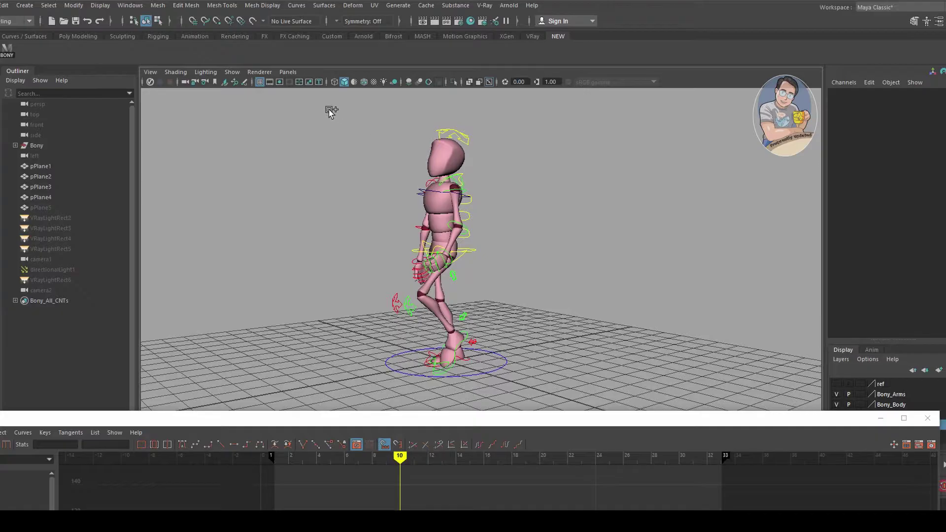
pyautogui.moveTo(330, 110); pyautogui.dragTo(710, 491)
pyautogui.moveTo(498, 420); pyautogui.dragTo(548, 43)
pyautogui.click(21, 56)
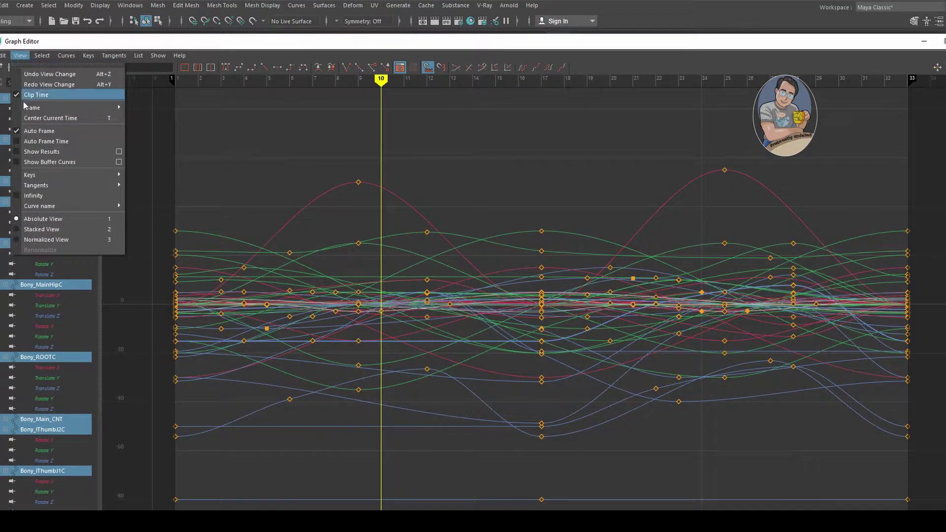
pyautogui.click(61, 195)
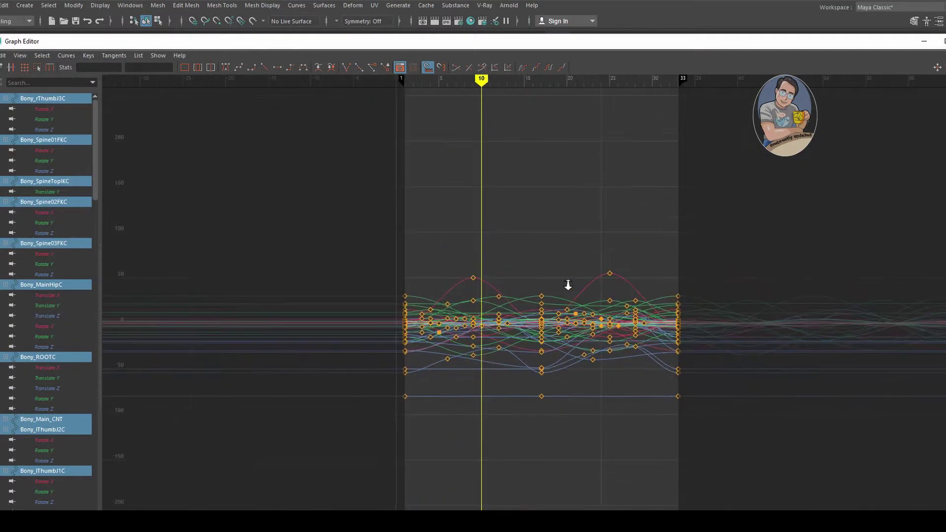
pyautogui.press('a')
pyautogui.keyDown('alt'); pyautogui.moveTo(601, 291); pyautogui.dragTo(582, 273, button='middle'); pyautogui.keyUp('alt')
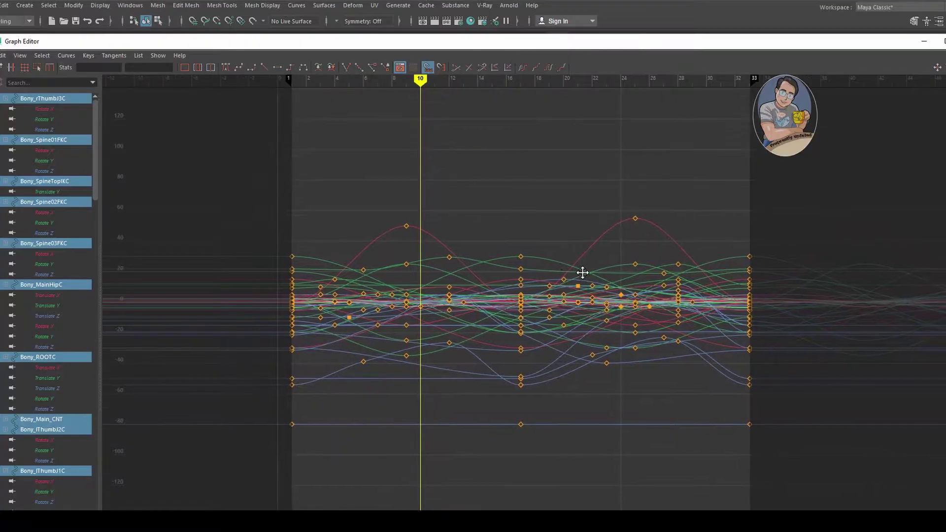
# - Set Pre Infinity and Post Infinity to Cycle on all curves, then close the Graph Editor
pyautogui.click(72, 56)
pyautogui.moveTo(84, 77)
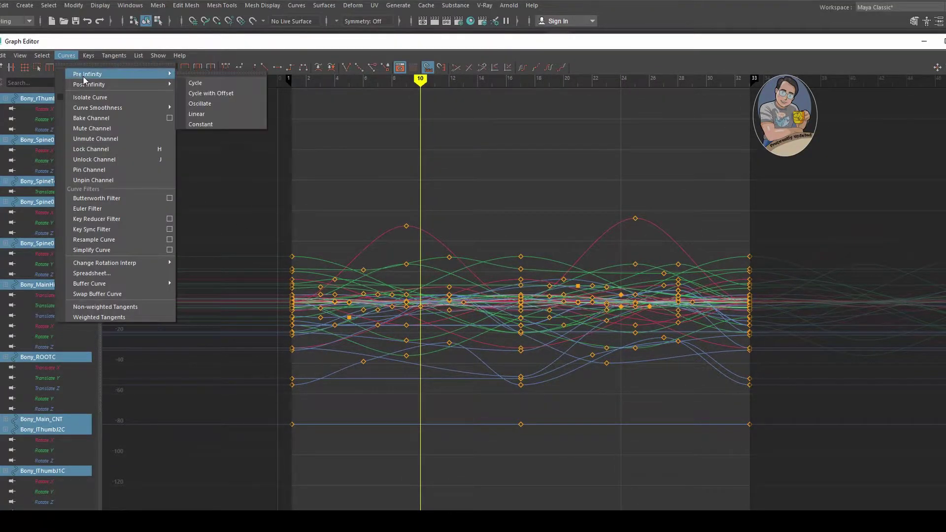
pyautogui.click(212, 81)
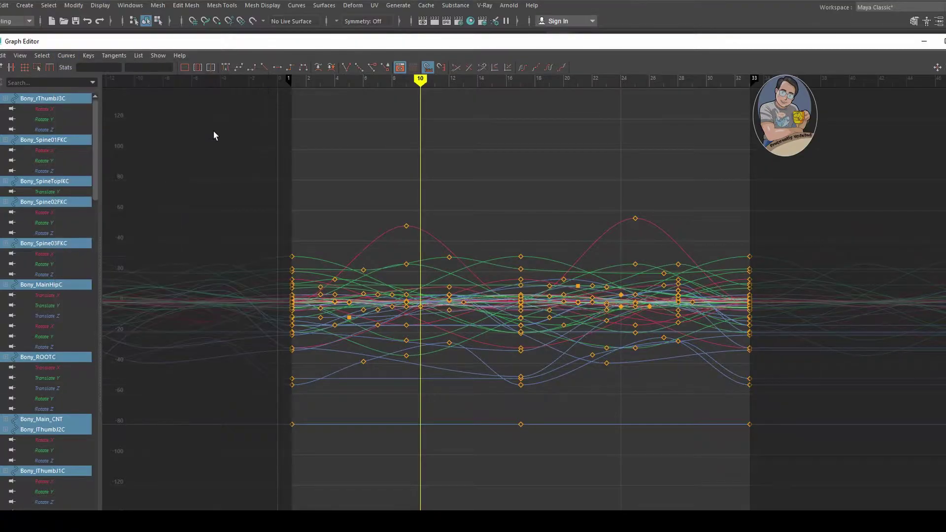
pyautogui.click(64, 60)
pyautogui.moveTo(84, 87)
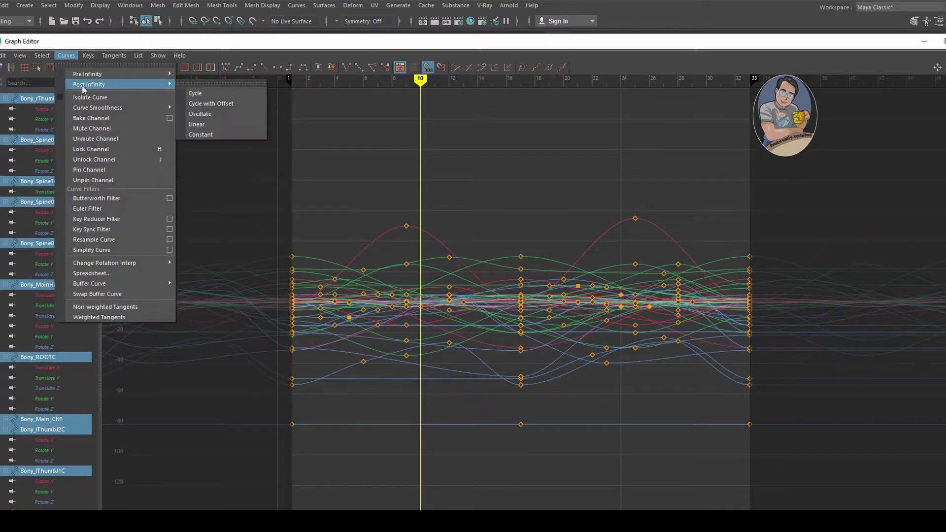
pyautogui.click(197, 96)
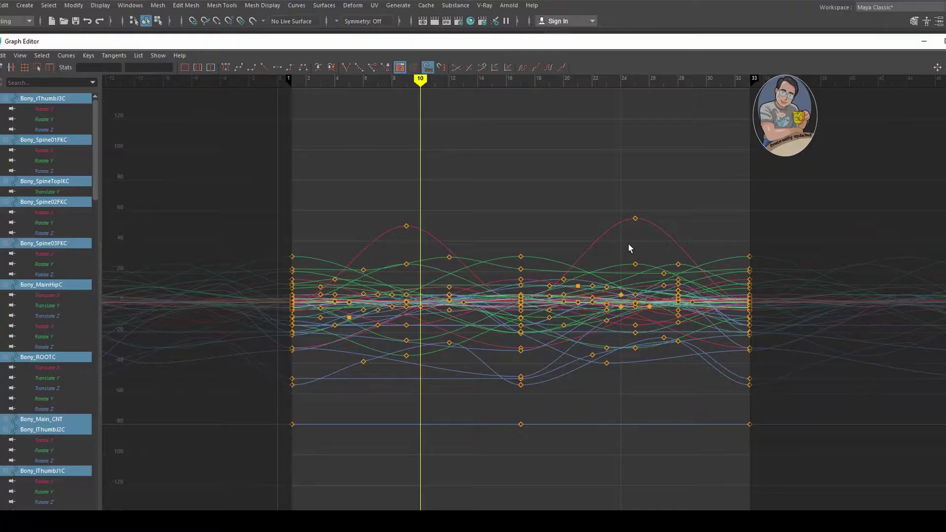
pyautogui.keyDown('alt'); pyautogui.moveTo(695, 201); pyautogui.dragTo(536, 181, button='middle'); pyautogui.keyUp('alt')
pyautogui.keyDown('alt'); pyautogui.moveTo(537, 216); pyautogui.dragTo(541, 194, button='middle'); pyautogui.keyUp('alt')
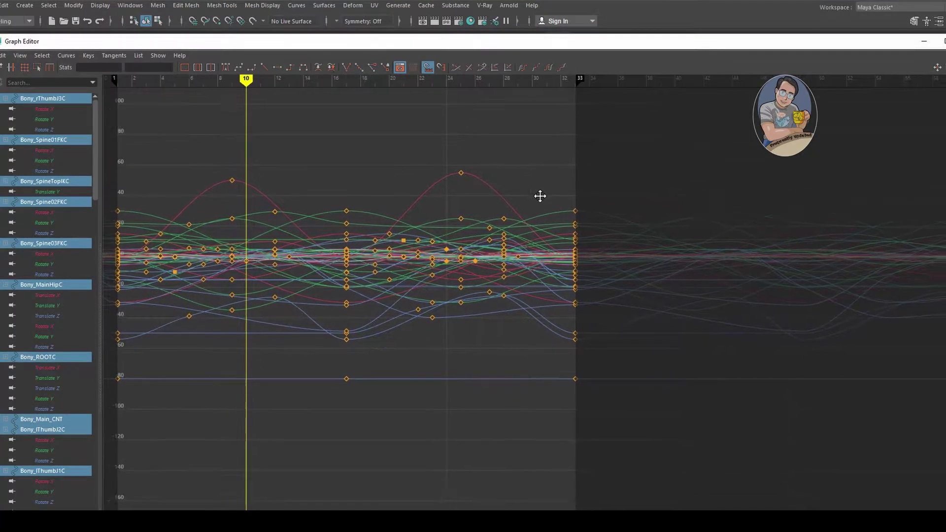
pyautogui.click(927, 41)
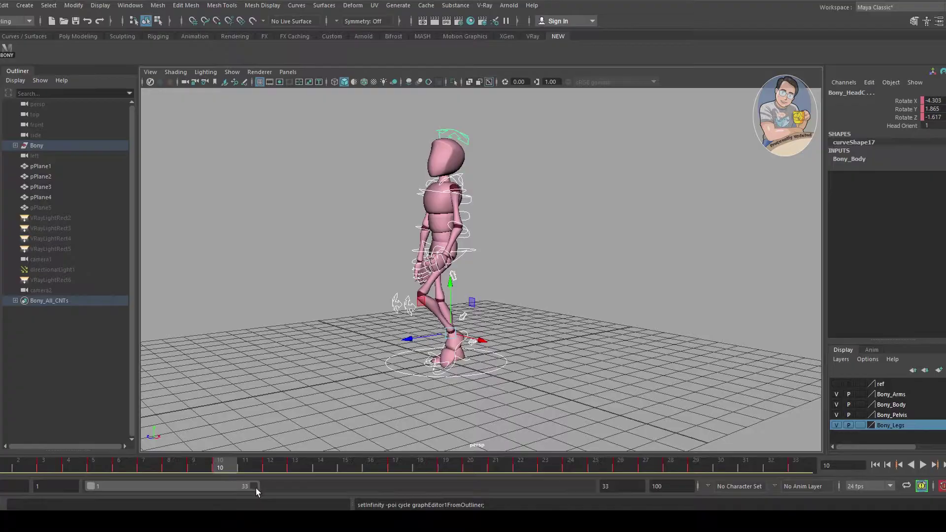
# - Expand the playback range to frames 1–100 and play the walk with Alt+V
pyautogui.moveTo(257, 486); pyautogui.dragTo(266, 487)
pyautogui.doubleClick(207, 486)
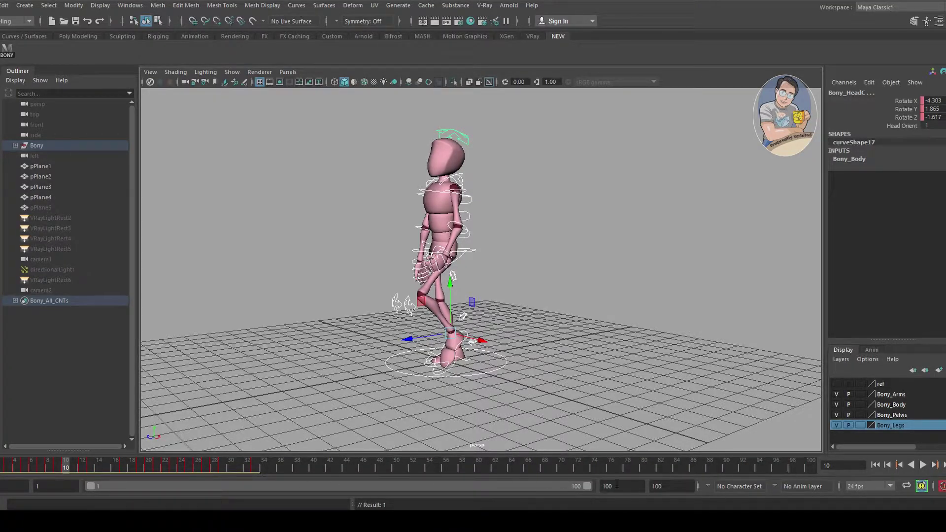
pyautogui.hotkey('alt', 'v')
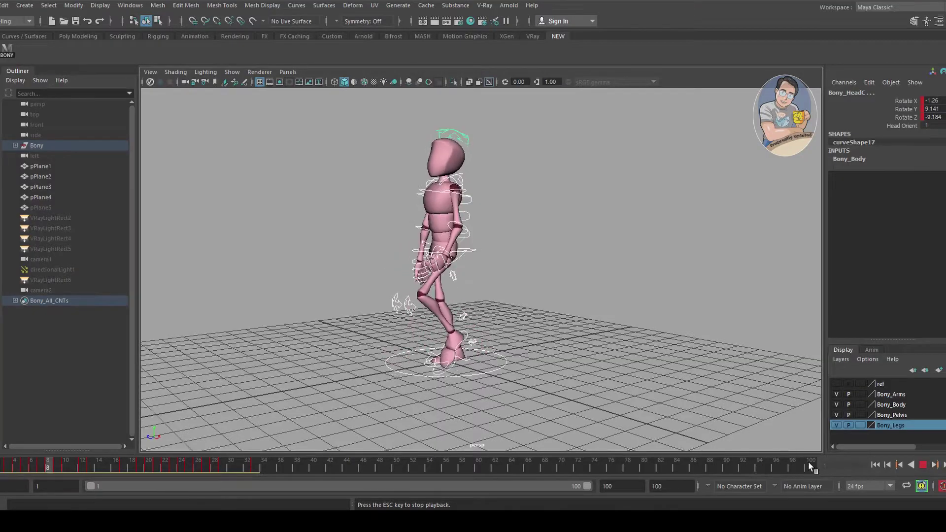
pyautogui.press('Escape')
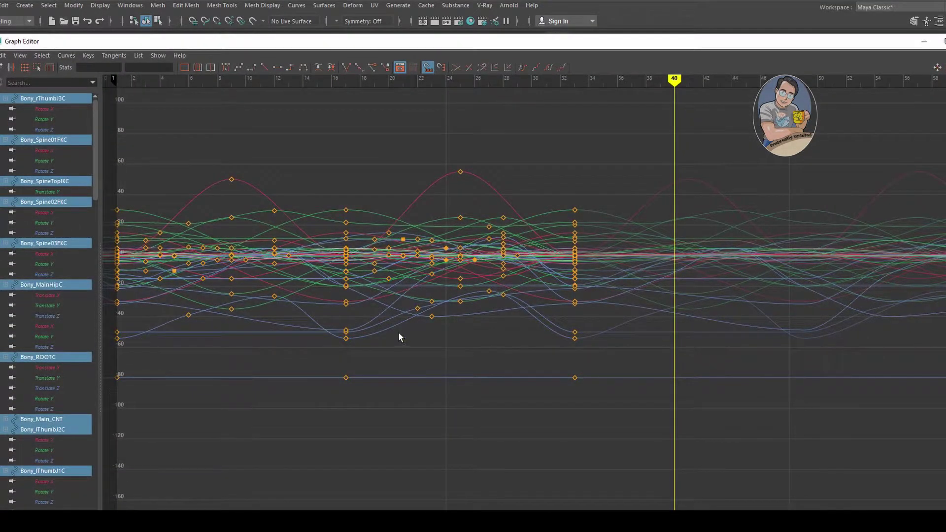
# - Pan the Graph Editor to bring the cycled curves' frame-1 keys into view
pyautogui.keyDown('alt'); pyautogui.moveTo(241, 264); pyautogui.dragTo(532, 259, button='middle'); pyautogui.keyUp('alt')
pyautogui.keyDown('alt'); pyautogui.moveTo(340, 216); pyautogui.dragTo(413, 209, button='right'); pyautogui.keyUp('alt')
pyautogui.keyDown('alt'); pyautogui.moveTo(377, 181); pyautogui.dragTo(400, 211, button='middle'); pyautogui.keyUp('alt')
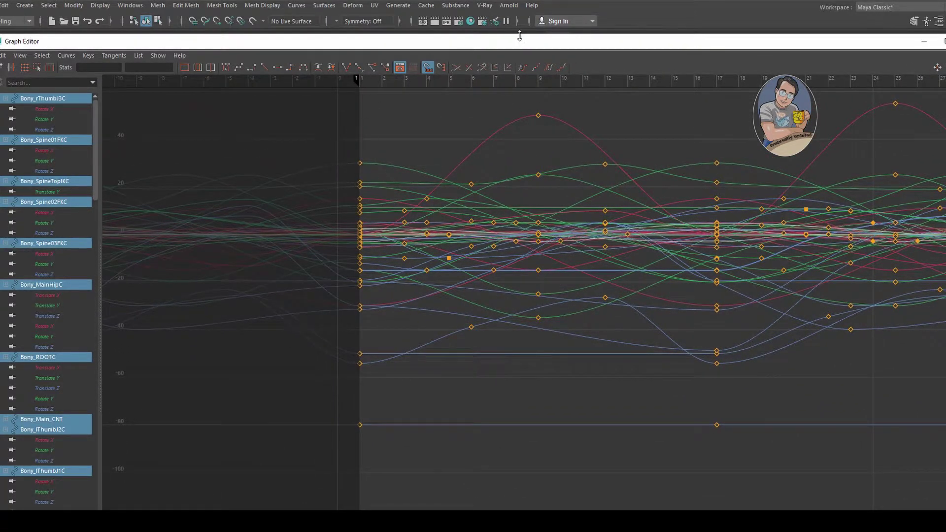
# - Jump to frame 1, close the Graph Editor, and dolly the viewport closer to Bony
pyautogui.moveTo(519, 44); pyautogui.dragTo(677, 464)
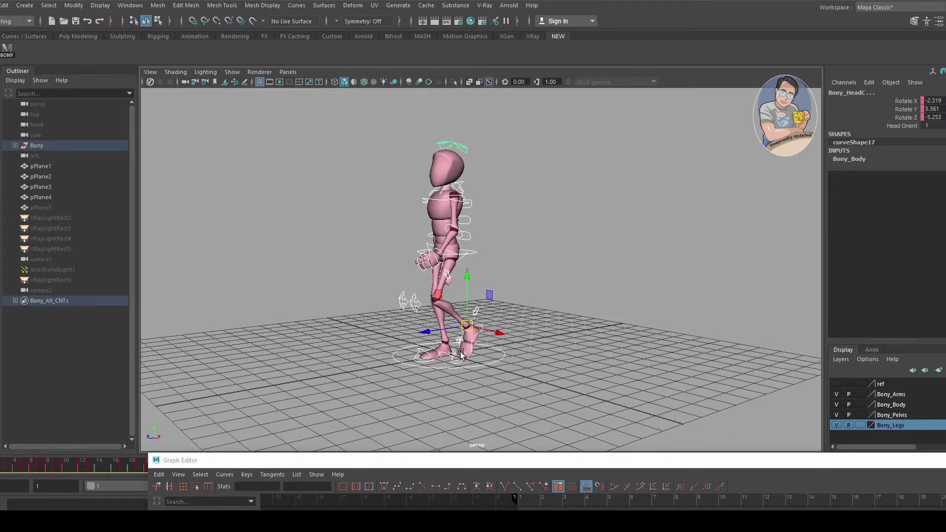
pyautogui.click(1, 471)
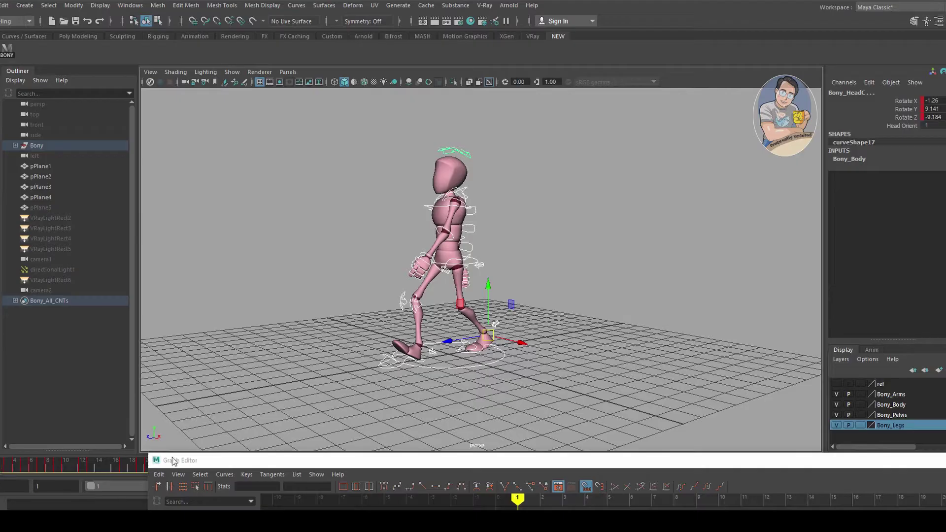
pyautogui.moveTo(943, 461); pyautogui.dragTo(683, 342)
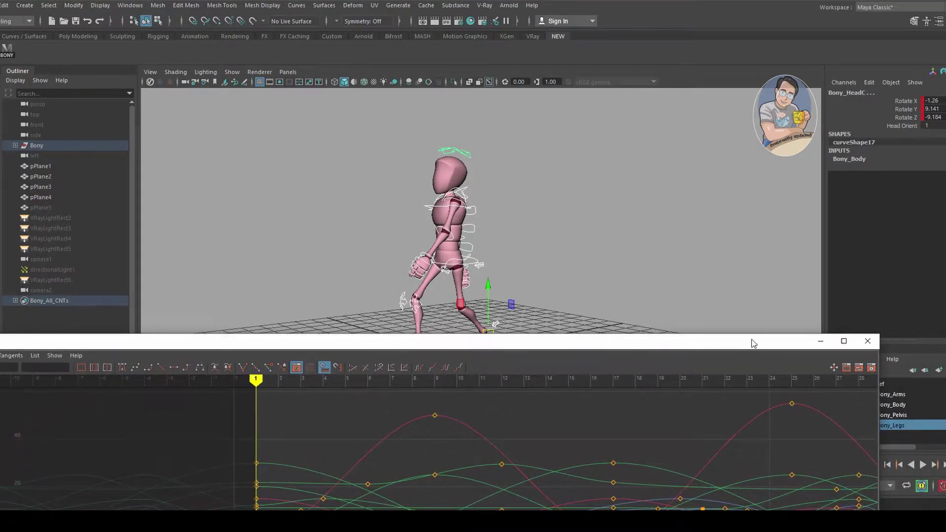
pyautogui.moveTo(753, 340); pyautogui.dragTo(820, 25)
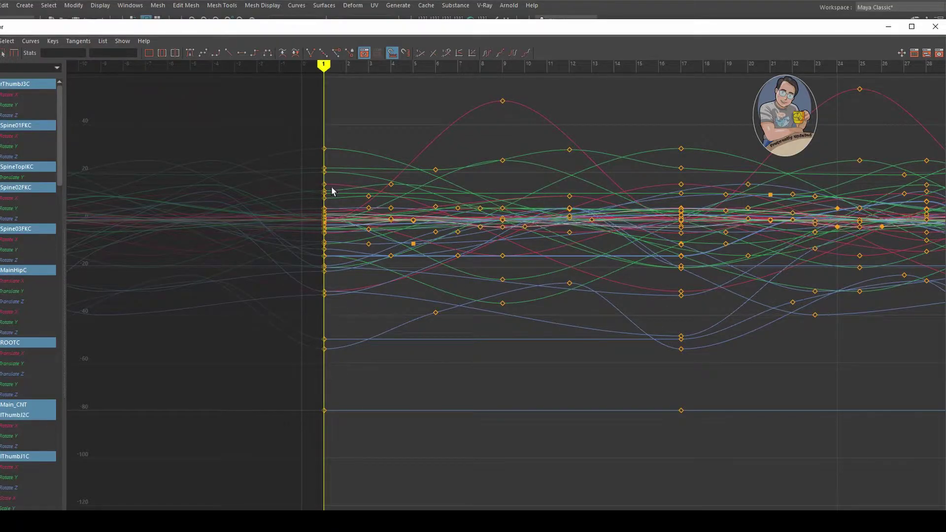
pyautogui.click(889, 26)
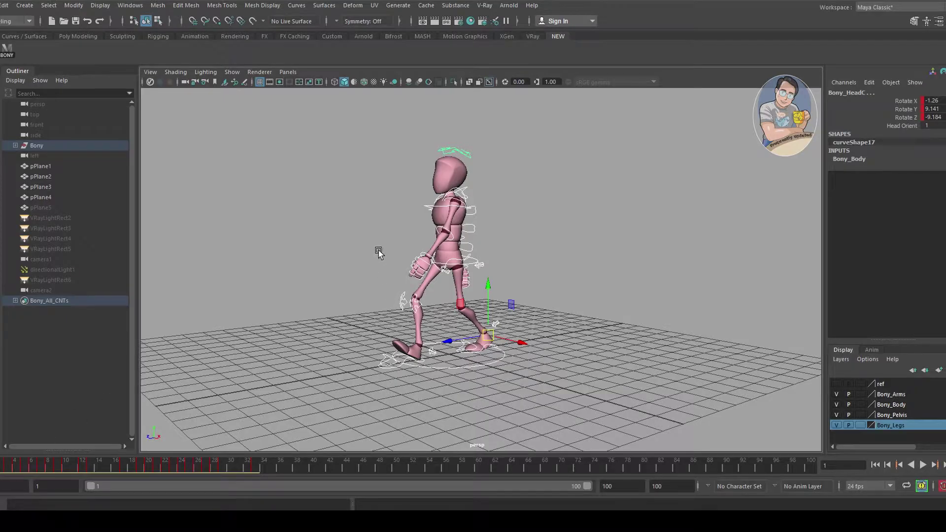
pyautogui.scroll(5, 391, 275)
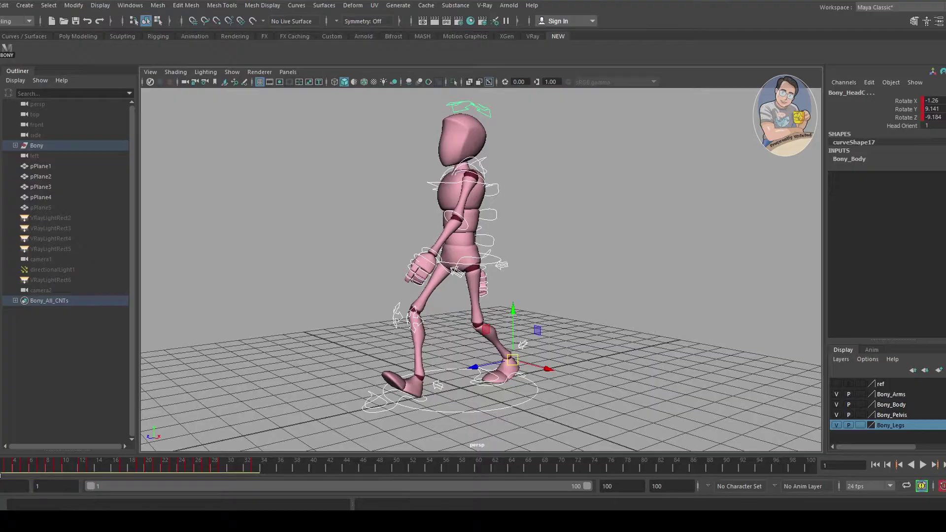
# - Key all selected rig controls at frame 1 (186 keys), then scrub to frame 33
pyautogui.press('s')
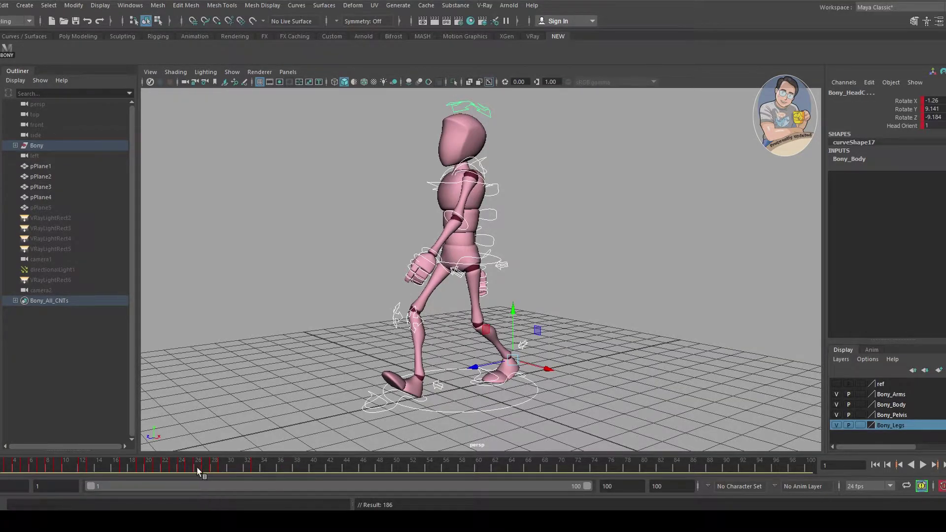
pyautogui.moveTo(170, 468); pyautogui.dragTo(255, 466)
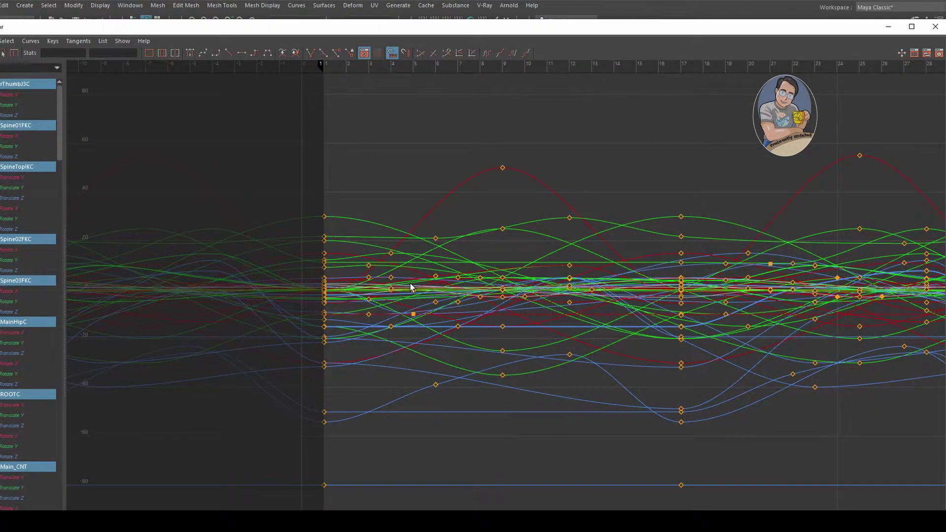
# - Pan and zoom the graph to frames 3–45 around frame 33, then close the Graph Editor
pyautogui.keyDown('alt'); pyautogui.moveTo(410, 282); pyautogui.dragTo(433, 264, button='middle'); pyautogui.keyUp('alt')
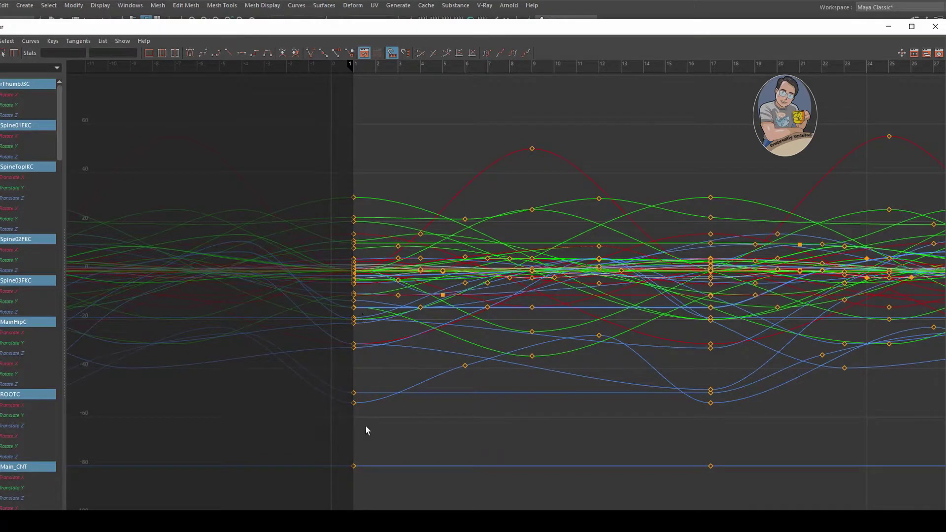
pyautogui.keyDown('alt'); pyautogui.moveTo(710, 351); pyautogui.dragTo(418, 331, button='middle'); pyautogui.keyUp('alt')
pyautogui.moveTo(803, 290)
pyautogui.keyDown('alt'); pyautogui.mouseDown(button='middle')
pyautogui.moveTo(623, 296)
pyautogui.moveTo(587, 281)
pyautogui.mouseUp(button='middle'); pyautogui.keyUp('alt')
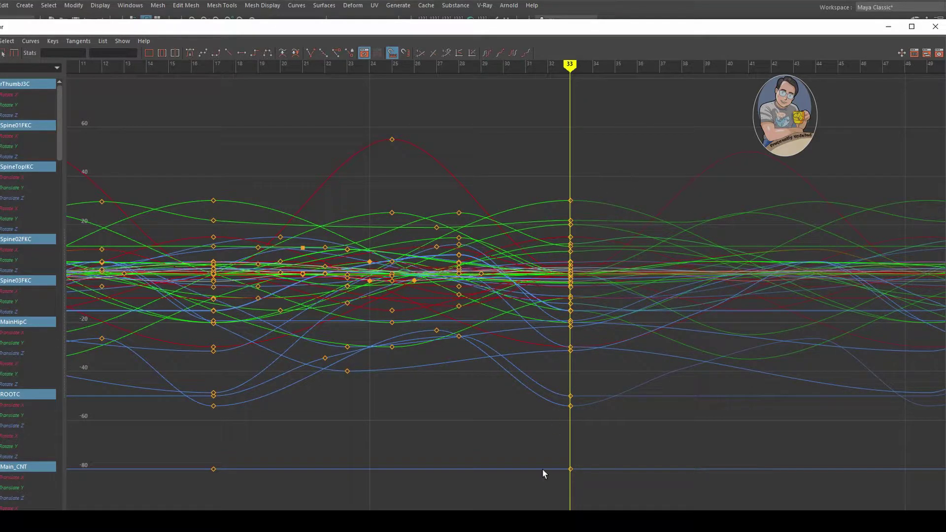
pyautogui.scroll(-7, 546, 299)
pyautogui.keyDown('alt'); pyautogui.moveTo(498, 306); pyautogui.dragTo(538, 302, button='middle'); pyautogui.keyUp('alt')
pyautogui.scroll(6, 507, 295)
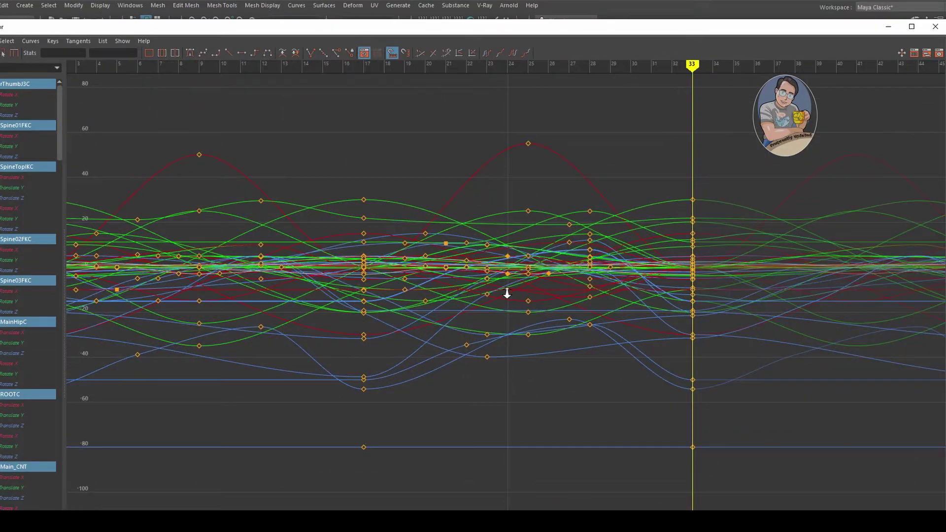
pyautogui.click(889, 26)
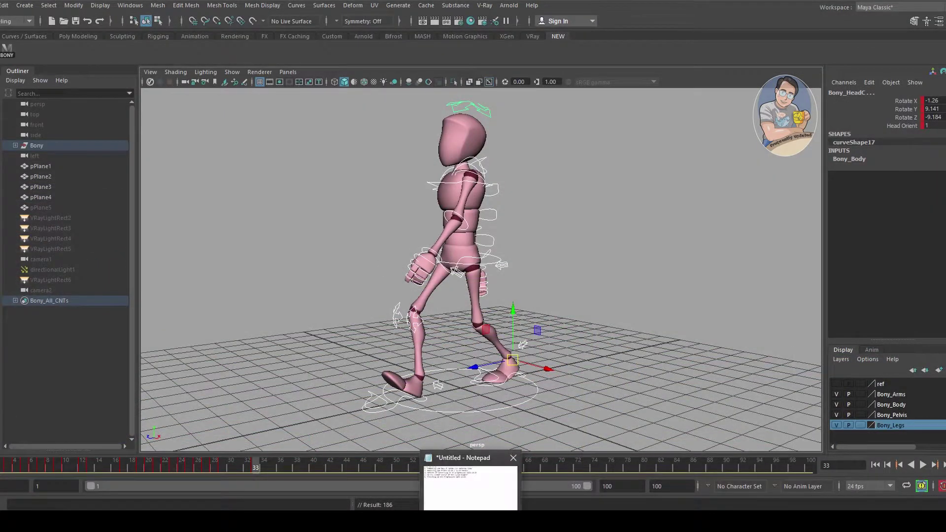
pyautogui.click(472, 521)
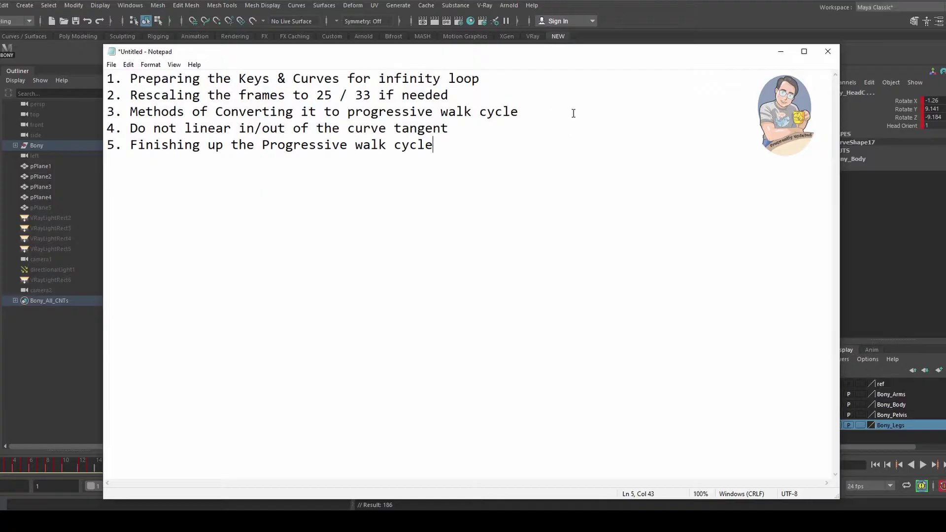
pyautogui.click(781, 51)
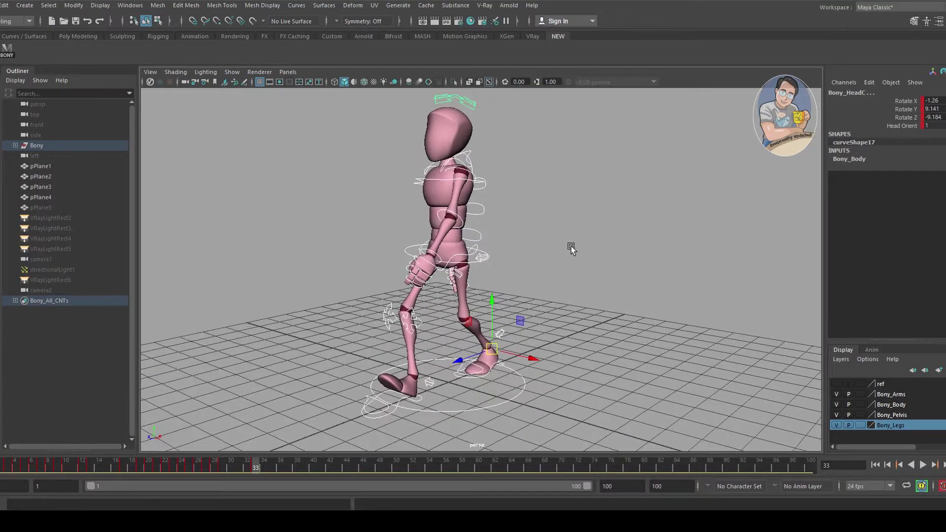
pyautogui.click(922, 466)
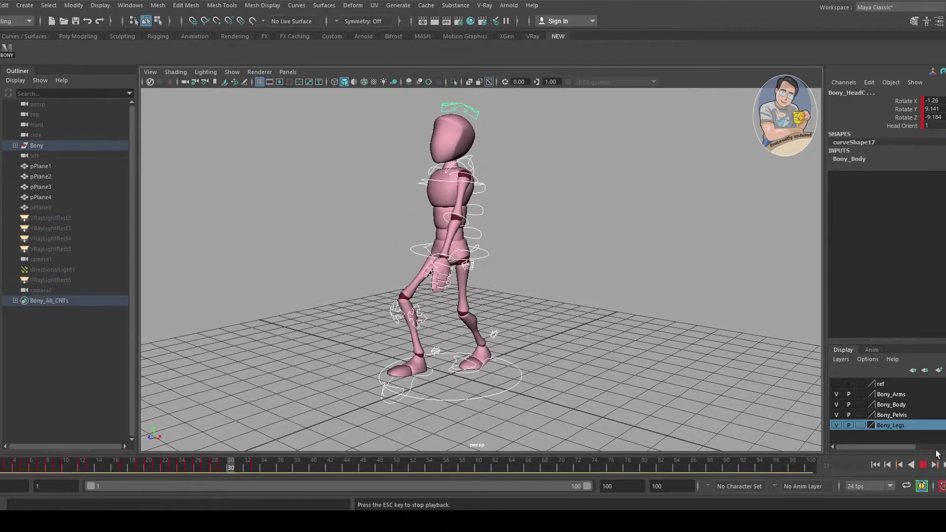
pyautogui.press('Escape')
pyautogui.keyDown('alt'); pyautogui.moveTo(493, 283); pyautogui.dragTo(387, 335); pyautogui.keyUp('alt')
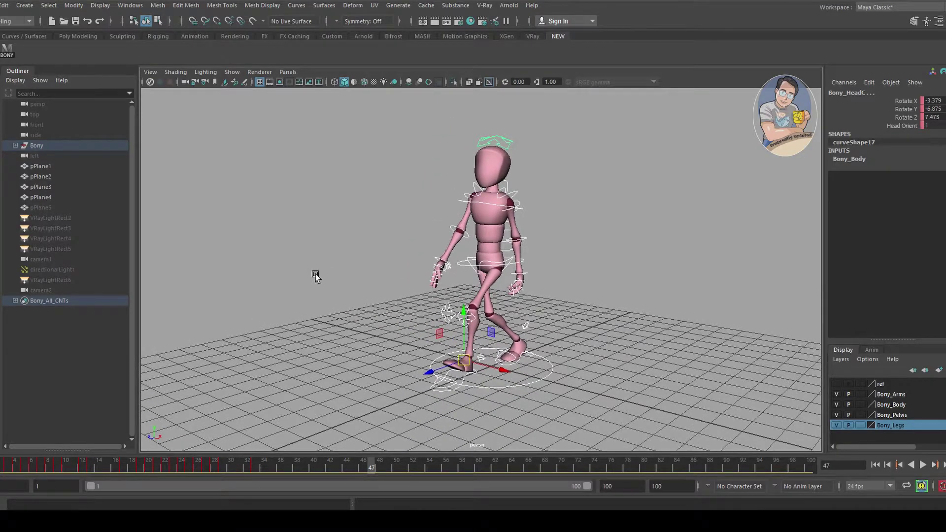
# - Shift-select the time slider keys from frame 33 back to frame 1
pyautogui.keyDown('shift'); pyautogui.click(255, 467); pyautogui.keyUp('shift')
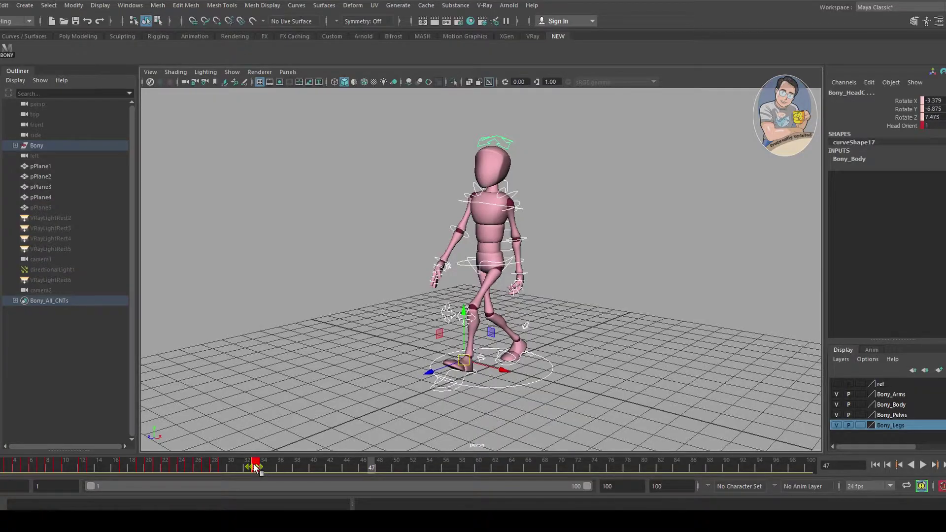
pyautogui.keyDown('shift'); pyautogui.moveTo(255, 467); pyautogui.dragTo(3, 467); pyautogui.keyUp('shift')
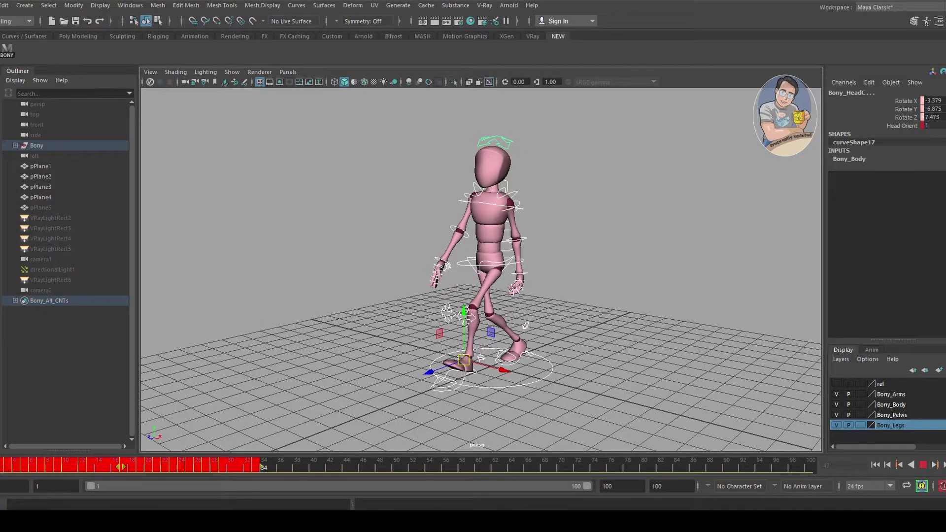
pyautogui.keyDown('alt'); pyautogui.moveTo(303, 366); pyautogui.dragTo(399, 291); pyautogui.keyUp('alt')
pyautogui.keyDown('alt'); pyautogui.moveTo(400, 291); pyautogui.dragTo(333, 311, button='middle'); pyautogui.keyUp('alt')
pyautogui.keyDown('alt'); pyautogui.moveTo(332, 312); pyautogui.dragTo(416, 314, button='right'); pyautogui.keyUp('alt')
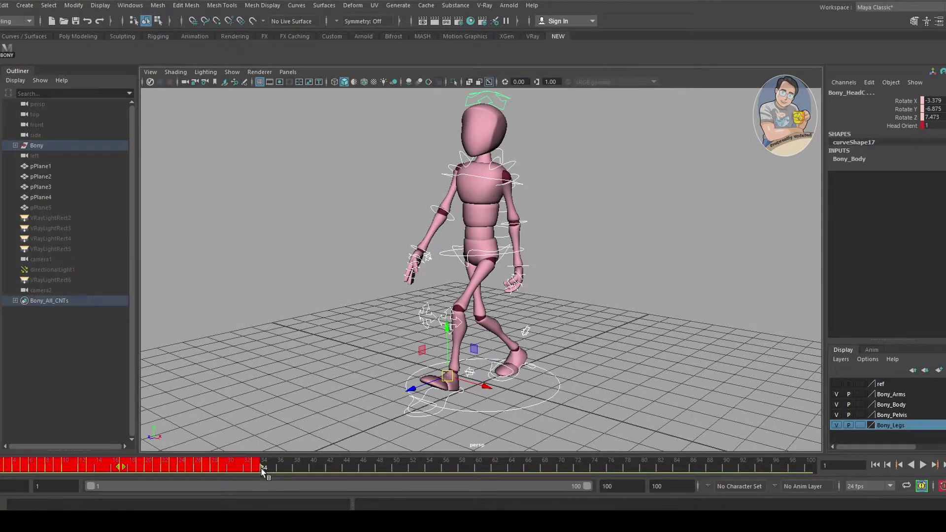
# - Scale the keys to end near frame 26, snap to whole frames, end playback at 25, rewind
pyautogui.moveTo(262, 471); pyautogui.dragTo(195, 469)
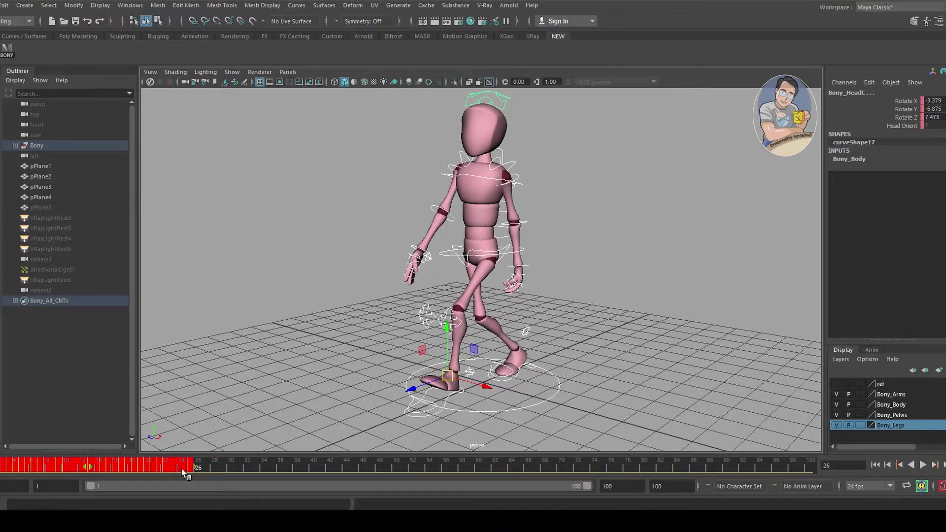
pyautogui.rightClick(179, 471)
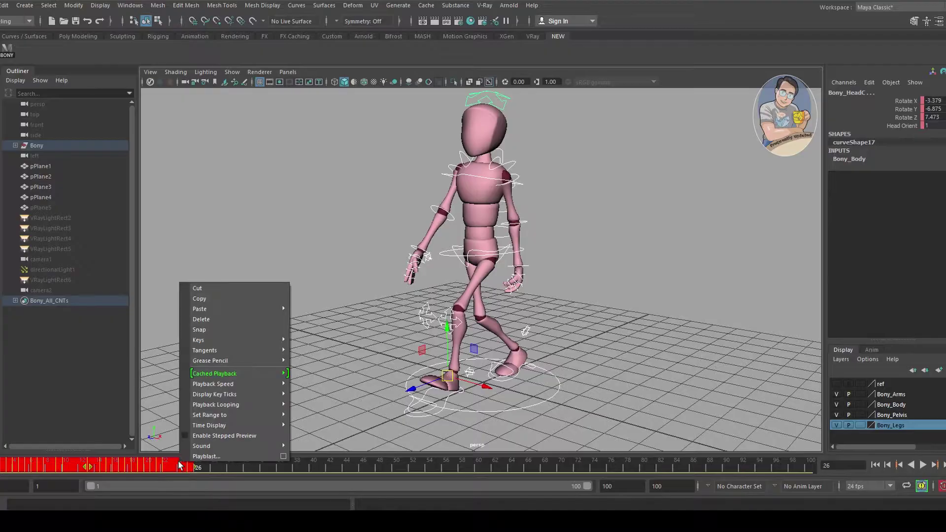
pyautogui.click(221, 330)
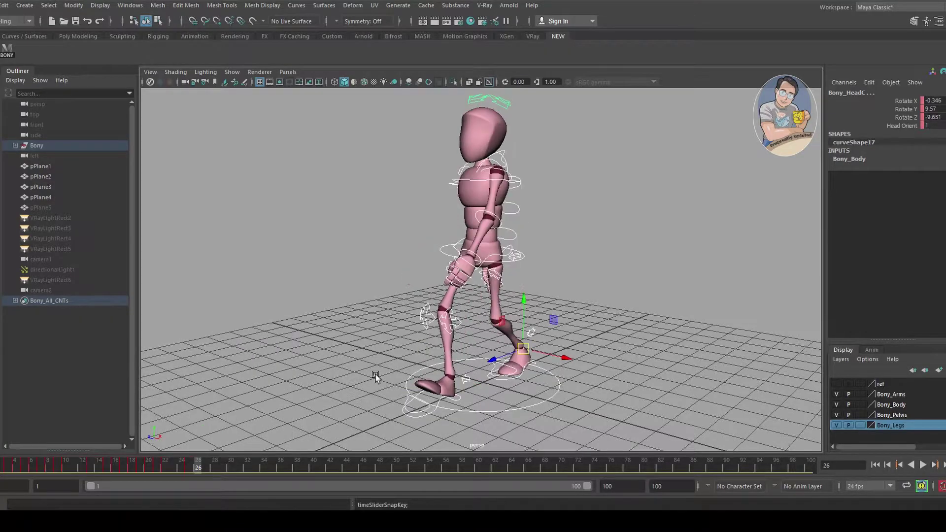
pyautogui.click(189, 470)
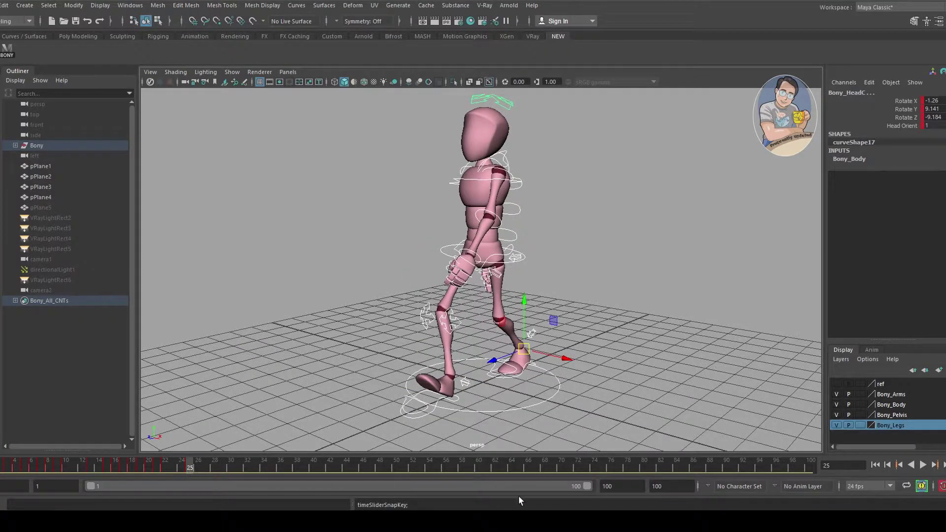
pyautogui.moveTo(587, 486); pyautogui.dragTo(202, 492)
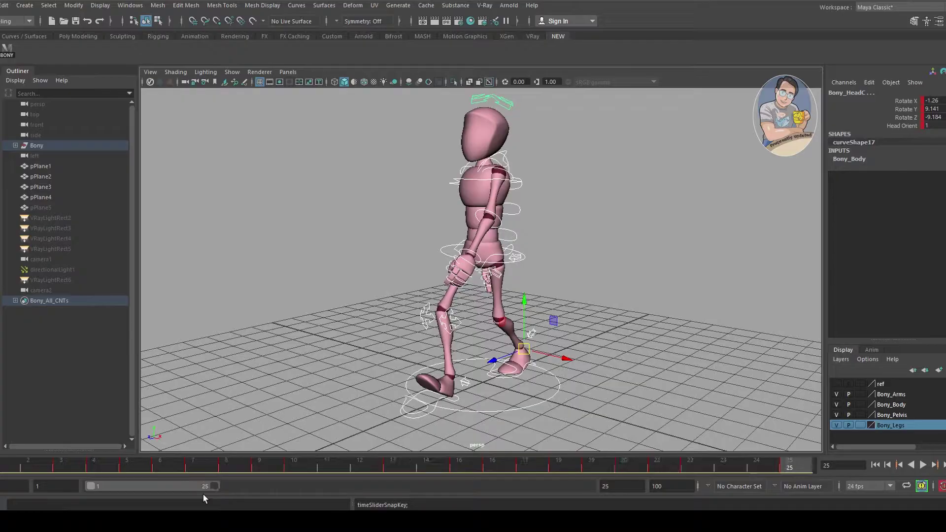
pyautogui.hotkey('alt', 'shift', 'v')
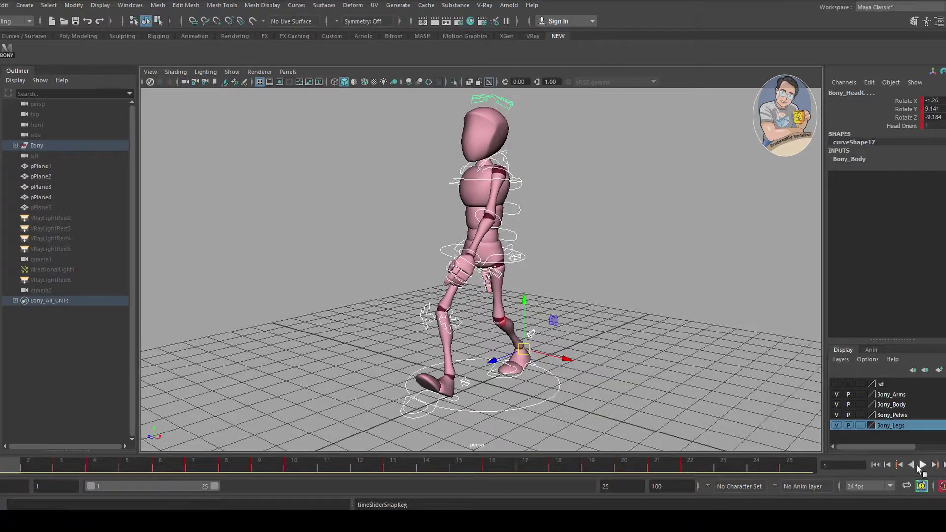
# - Play the shortened 25-frame walk cycle, then minimize the Notepad notes to reveal the Graph Editor
pyautogui.click(923, 466)
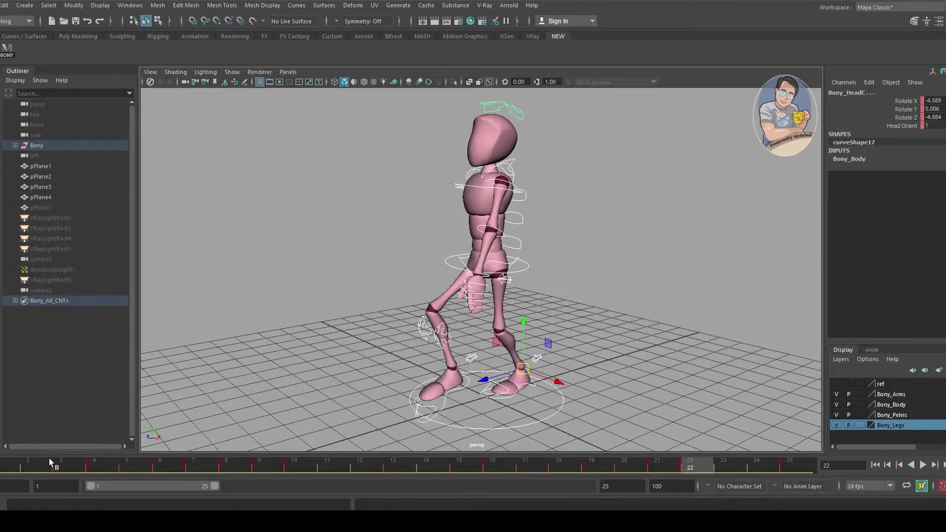
pyautogui.click(923, 464)
pyautogui.click(478, 521)
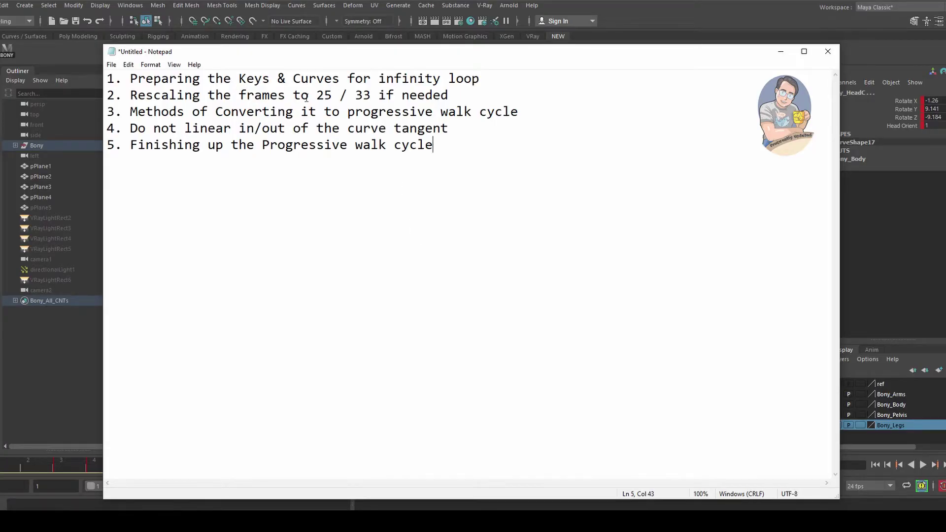
pyautogui.click(781, 51)
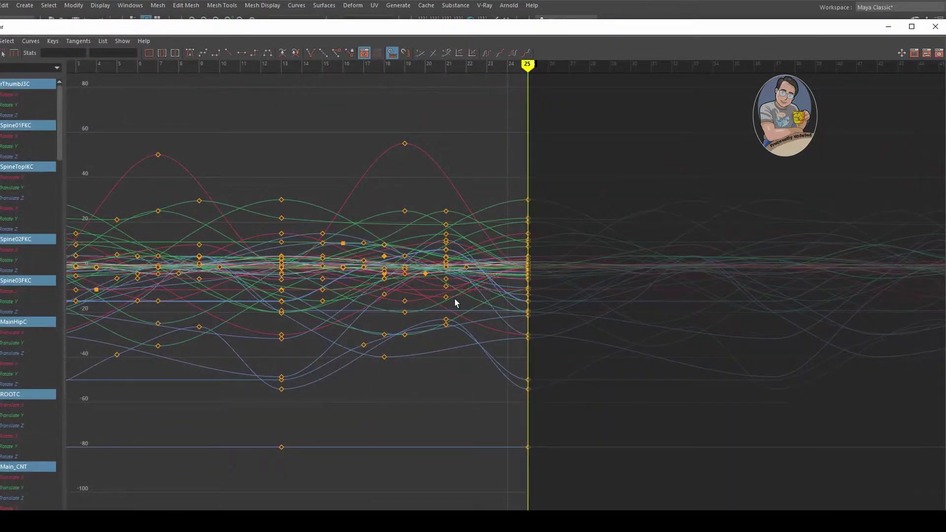
# - Frame all walk curves over frames 1–25, zoom out slightly, and close the Graph Editor
pyautogui.keyDown('alt'); pyautogui.moveTo(437, 299); pyautogui.dragTo(624, 321, button='middle'); pyautogui.keyUp('alt')
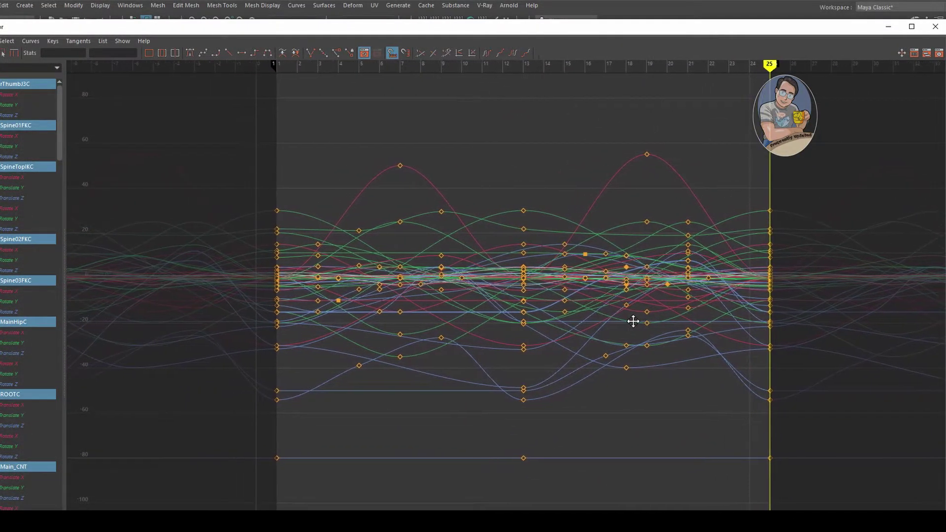
pyautogui.press('f')
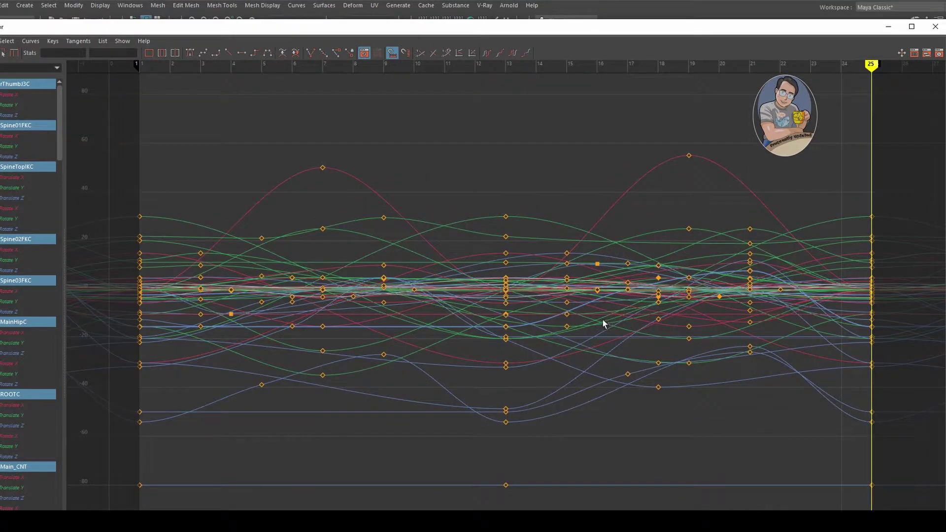
pyautogui.keyDown('alt'); pyautogui.moveTo(603, 319); pyautogui.dragTo(587, 316, button='right'); pyautogui.keyUp('alt')
pyautogui.click(889, 26)
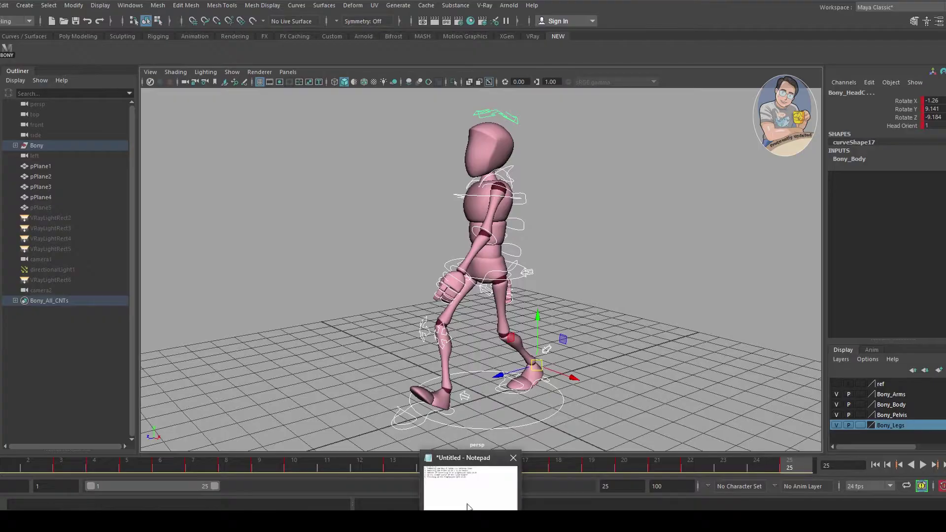
# - Check the lesson notes, then reframe the viewport around Bony and clear the selection
pyautogui.click(469, 506)
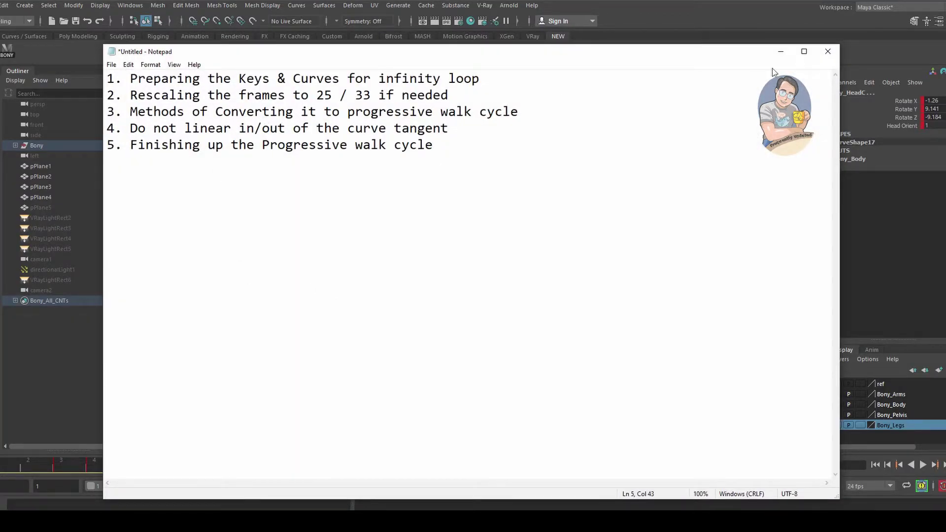
pyautogui.click(781, 51)
pyautogui.keyDown('alt'); pyautogui.moveTo(635, 298); pyautogui.dragTo(638, 213, button='middle'); pyautogui.keyUp('alt')
pyautogui.keyDown('alt'); pyautogui.moveTo(637, 213); pyautogui.dragTo(585, 244); pyautogui.keyUp('alt')
pyautogui.click(617, 222)
# - Test-move Bony_Main_CNT along Z, undo it, then scrub the walk from frame 1 to 25
pyautogui.click(548, 367)
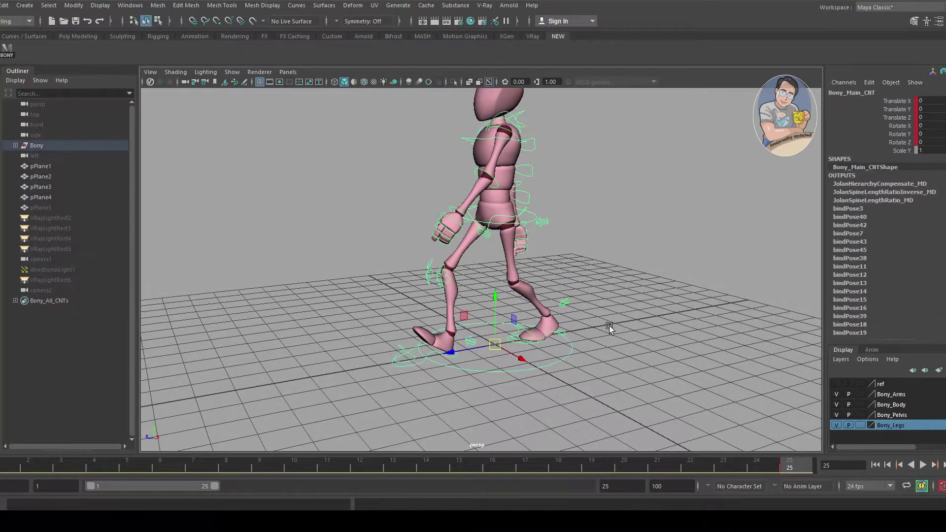
pyautogui.keyDown('alt'); pyautogui.moveTo(609, 326); pyautogui.dragTo(234, 328); pyautogui.keyUp('alt')
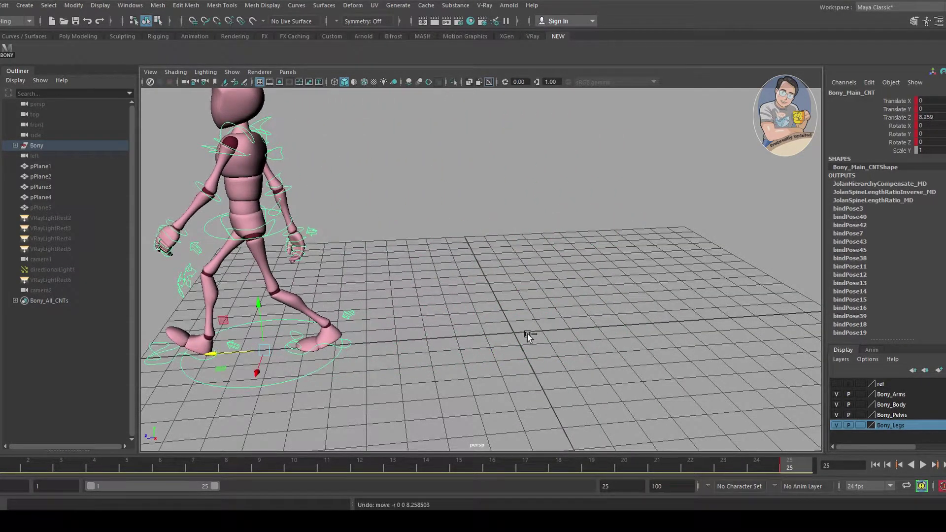
pyautogui.hotkey('ctrl', 'z')
pyautogui.keyDown('alt'); pyautogui.moveTo(526, 337); pyautogui.dragTo(513, 303); pyautogui.keyUp('alt')
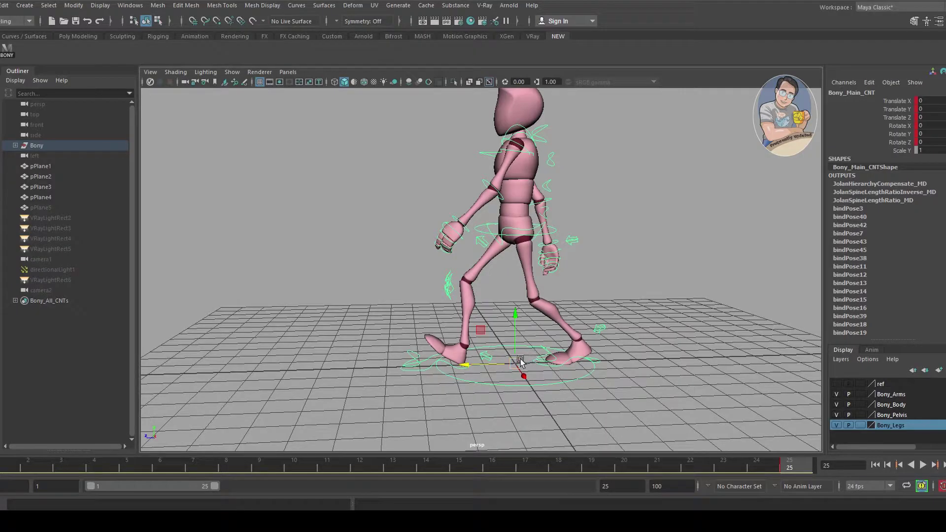
pyautogui.keyDown('alt'); pyautogui.moveTo(476, 367); pyautogui.dragTo(505, 369, button='middle'); pyautogui.keyUp('alt')
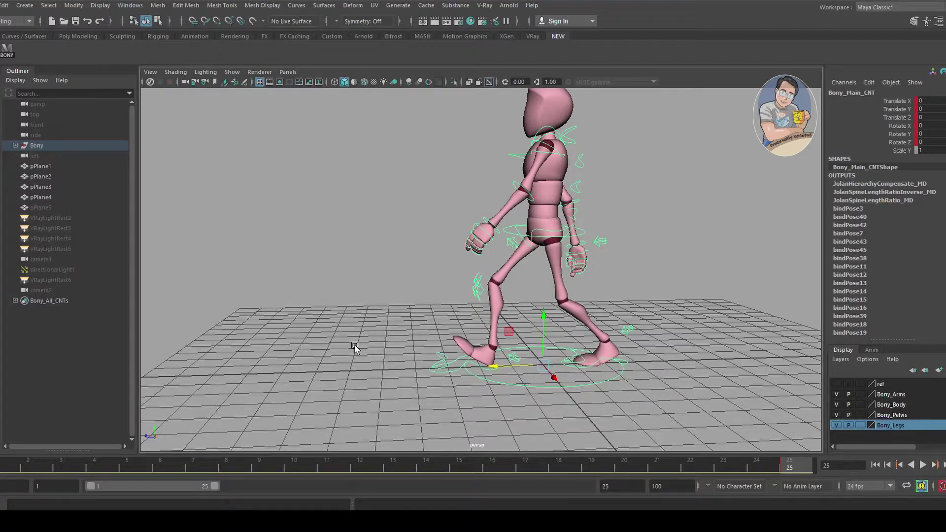
pyautogui.moveTo(4, 465)
pyautogui.mouseDown()
pyautogui.moveTo(806, 467)
pyautogui.moveTo(1, 464)
pyautogui.mouseUp()
# - Reselect Bony_Main_CNT at frame 1 and step through the walk to frame 25
pyautogui.keyDown('alt'); pyautogui.moveTo(448, 346); pyautogui.dragTo(416, 336, button='right'); pyautogui.keyUp('alt')
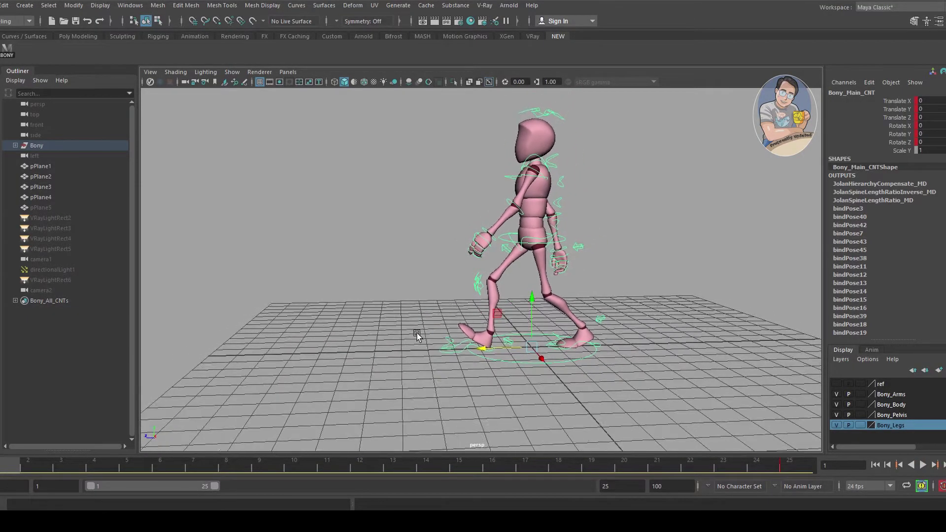
pyautogui.click(497, 373)
pyautogui.click(506, 364)
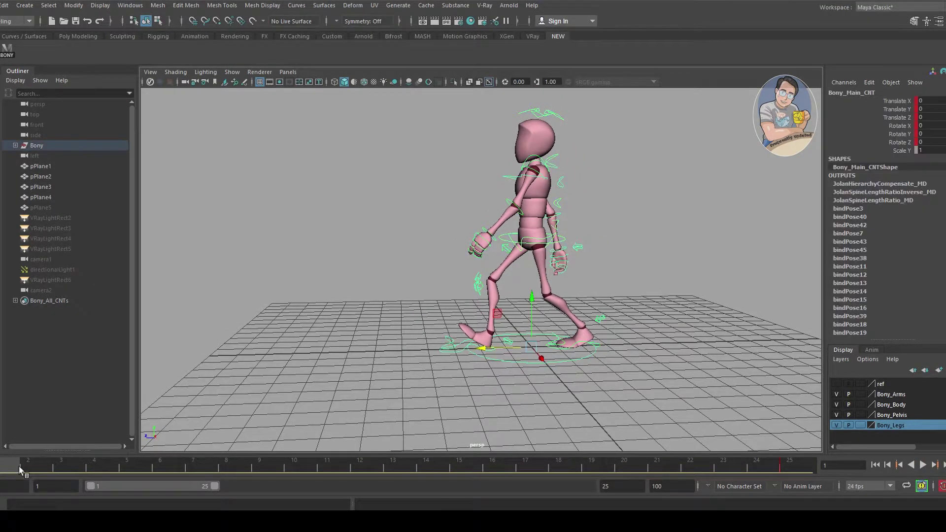
pyautogui.moveTo(22, 467); pyautogui.dragTo(827, 462)
pyautogui.keyDown('alt'); pyautogui.moveTo(561, 369); pyautogui.dragTo(584, 372, button='middle'); pyautogui.keyUp('alt')
pyautogui.keyDown('alt'); pyautogui.moveTo(585, 375); pyautogui.dragTo(311, 361); pyautogui.keyUp('alt')
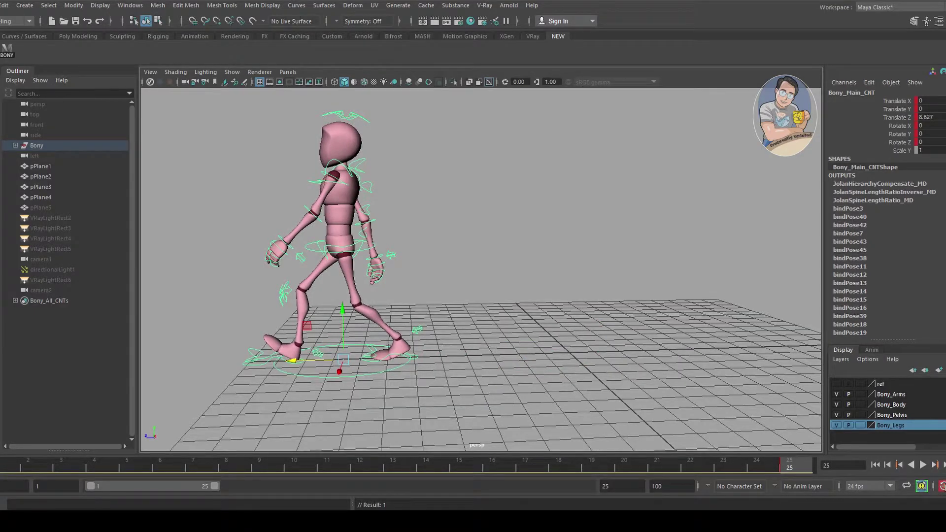
# - Scrub frames 2–25 from several angles to check Translate Z travelling from 0 to 8.627
pyautogui.moveTo(1, 473); pyautogui.dragTo(29, 444)
pyautogui.keyDown('alt'); pyautogui.moveTo(416, 323); pyautogui.dragTo(605, 383, button='right'); pyautogui.keyUp('alt')
pyautogui.keyDown('alt'); pyautogui.moveTo(606, 385); pyautogui.dragTo(466, 332, button='middle'); pyautogui.keyUp('alt')
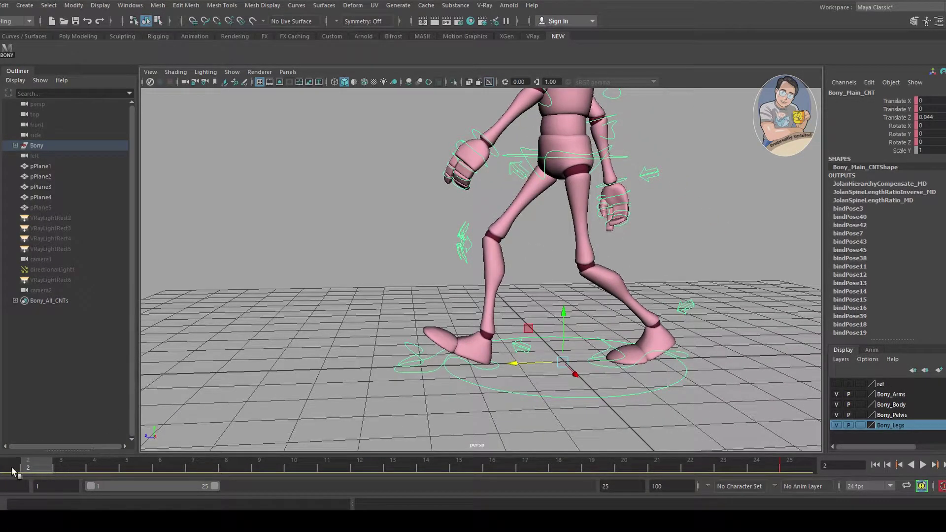
pyautogui.moveTo(13, 472); pyautogui.dragTo(769, 482)
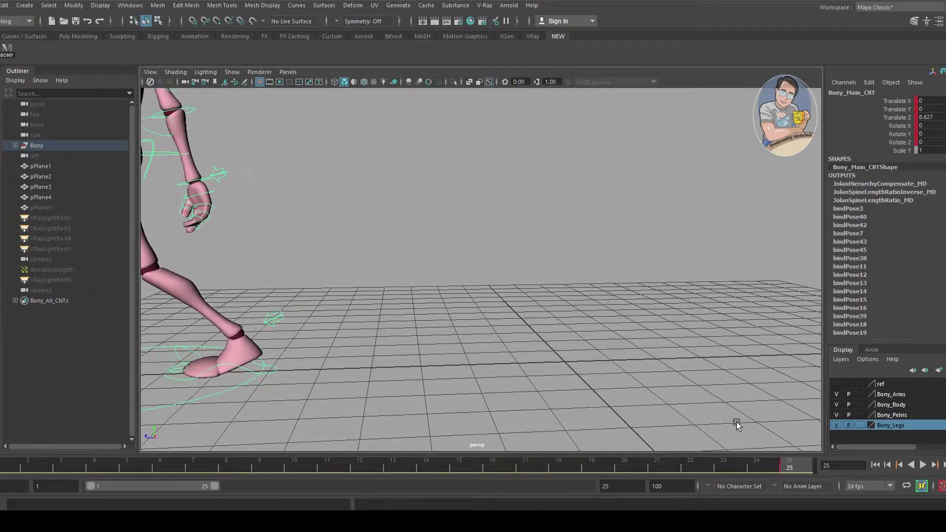
pyautogui.keyDown('alt'); pyautogui.moveTo(690, 395); pyautogui.dragTo(332, 302, button='right'); pyautogui.keyUp('alt')
pyautogui.keyDown('alt'); pyautogui.moveTo(332, 303); pyautogui.dragTo(509, 304); pyautogui.keyUp('alt')
pyautogui.keyDown('alt'); pyautogui.moveTo(508, 304); pyautogui.dragTo(568, 314, button='right'); pyautogui.keyUp('alt')
pyautogui.keyDown('alt'); pyautogui.moveTo(568, 315); pyautogui.dragTo(602, 289, button='middle'); pyautogui.keyUp('alt')
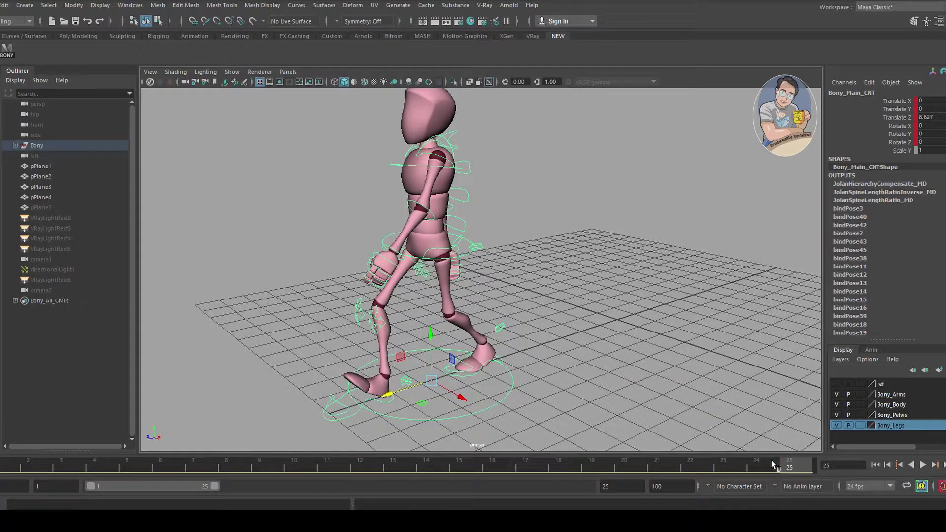
# - Return to frame 1 and frame the perspective view on Bony's legs and feet
pyautogui.rightClick(794, 464)
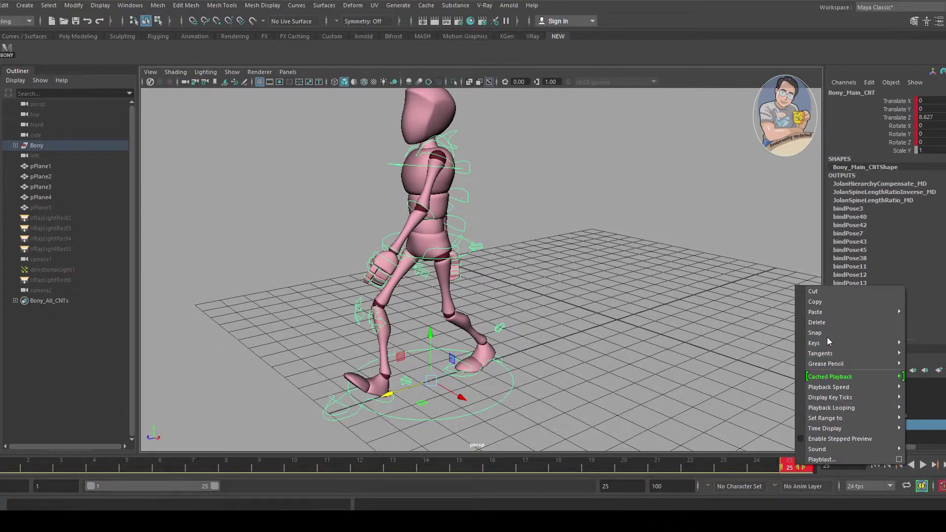
pyautogui.click(717, 375)
pyautogui.keyDown('alt'); pyautogui.moveTo(683, 386); pyautogui.dragTo(565, 343); pyautogui.keyUp('alt')
pyautogui.scroll(3, 566, 342)
pyautogui.keyDown('alt'); pyautogui.moveTo(566, 342); pyautogui.dragTo(639, 286, button='middle'); pyautogui.keyUp('alt')
pyautogui.keyDown('alt'); pyautogui.moveTo(639, 286); pyautogui.dragTo(255, 368); pyautogui.keyUp('alt')
pyautogui.click(4, 465)
pyautogui.keyDown('alt'); pyautogui.moveTo(620, 302); pyautogui.dragTo(287, 296, button='middle'); pyautogui.keyUp('alt')
pyautogui.keyDown('alt'); pyautogui.moveTo(287, 296); pyautogui.dragTo(560, 337); pyautogui.keyUp('alt')
pyautogui.keyDown('alt'); pyautogui.moveTo(560, 337); pyautogui.dragTo(456, 305, button='middle'); pyautogui.keyUp('alt')
pyautogui.keyDown('alt'); pyautogui.moveTo(457, 305); pyautogui.dragTo(517, 344, button='right'); pyautogui.keyUp('alt')
pyautogui.click(513, 273)
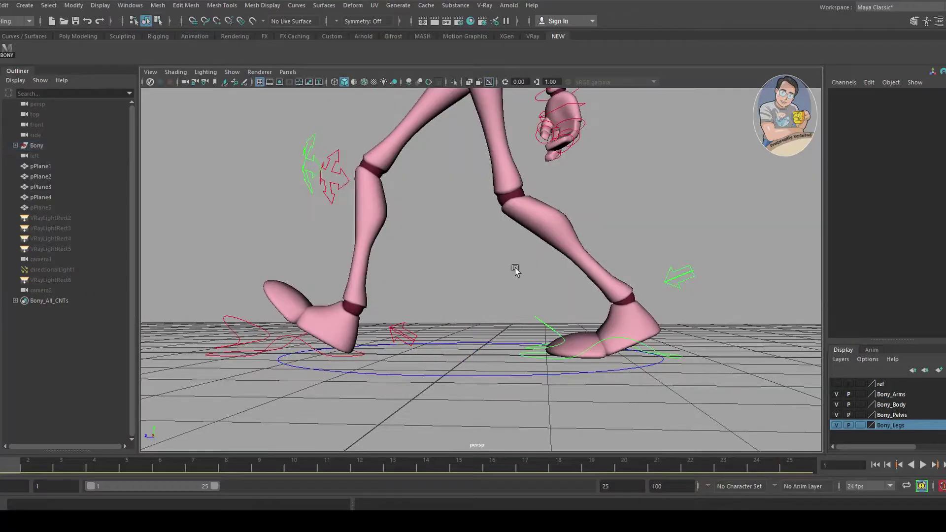
# - Try switching to a side-on view with the spacebar quick view switcher
pyautogui.press('space')
pyautogui.click(511, 284)
pyautogui.moveTo(511, 285); pyautogui.dragTo(468, 273)
pyautogui.click(516, 284)
pyautogui.keyDown('alt'); pyautogui.moveTo(594, 314); pyautogui.dragTo(419, 247, button='middle'); pyautogui.keyUp('alt')
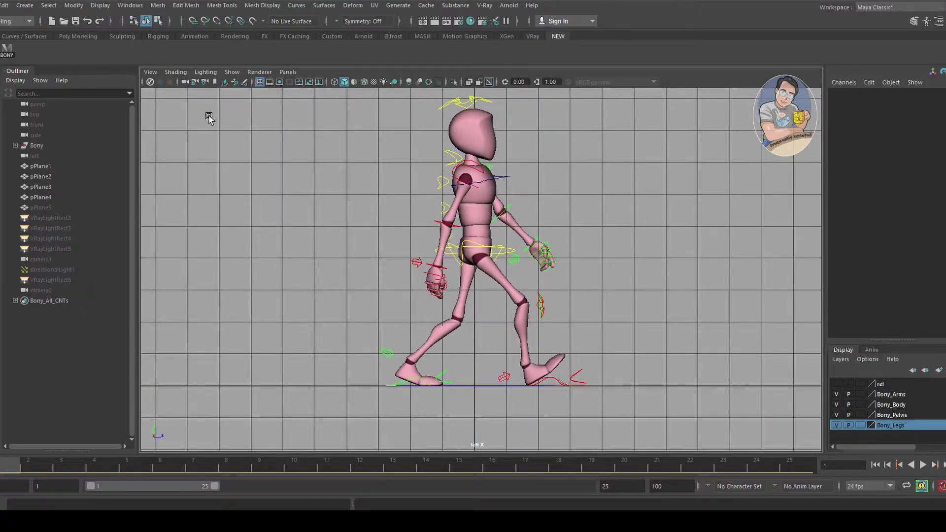
# - Switch the panel to the side orthographic camera via Panels > Orthographic > side
pyautogui.click(151, 72)
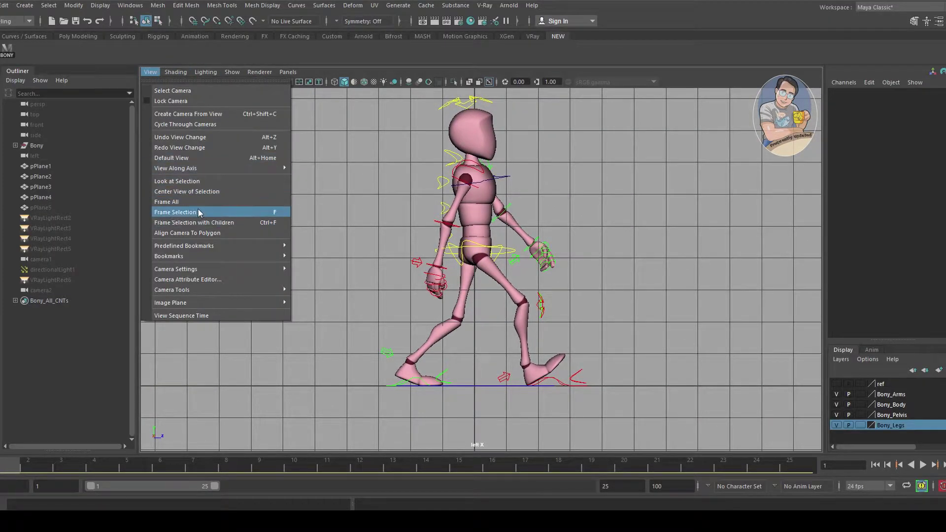
pyautogui.moveTo(202, 169)
pyautogui.click(359, 148)
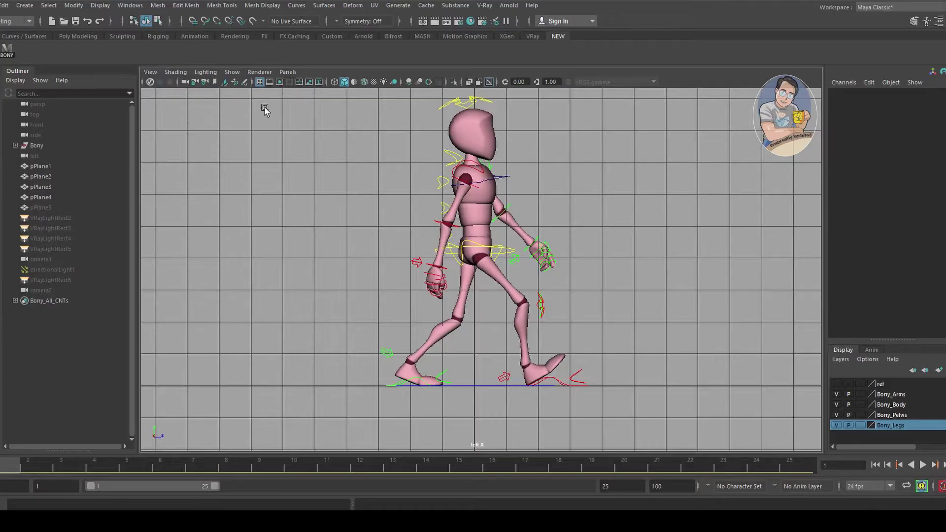
pyautogui.click(291, 72)
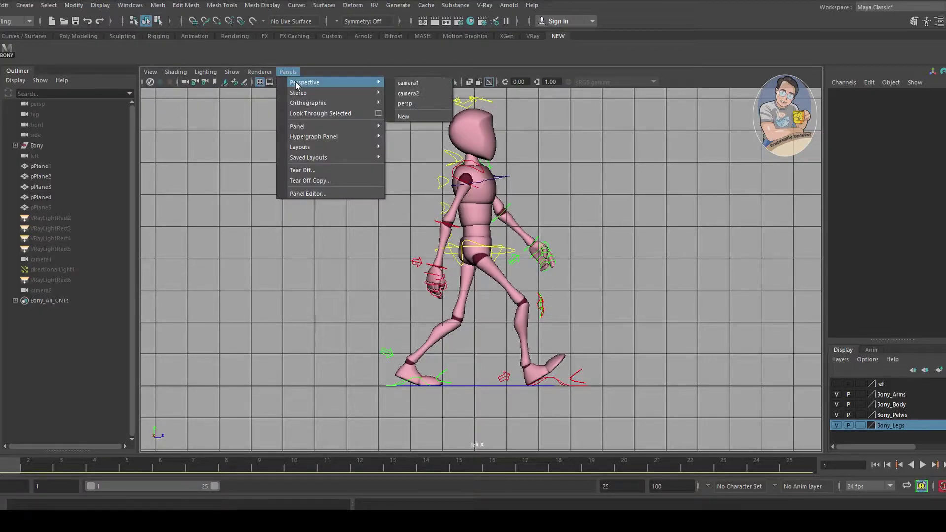
pyautogui.click(288, 72)
pyautogui.click(287, 72)
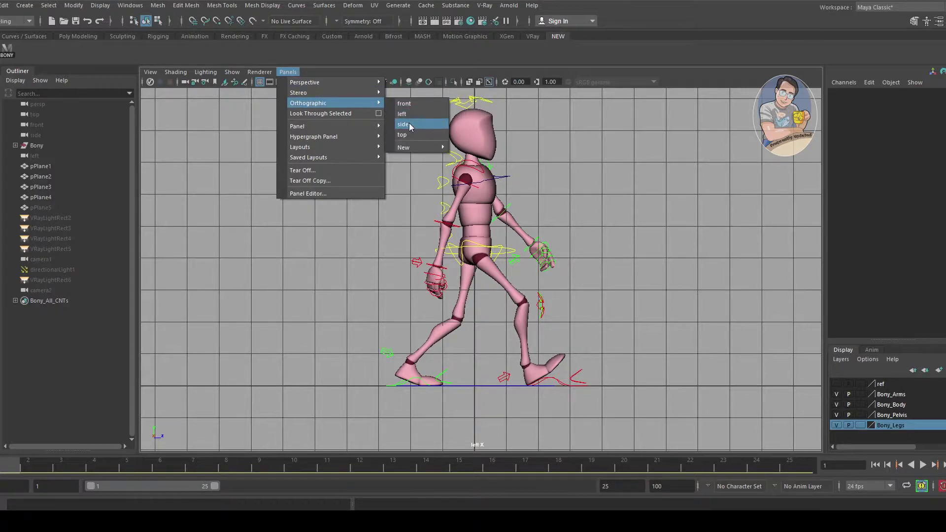
pyautogui.click(416, 221)
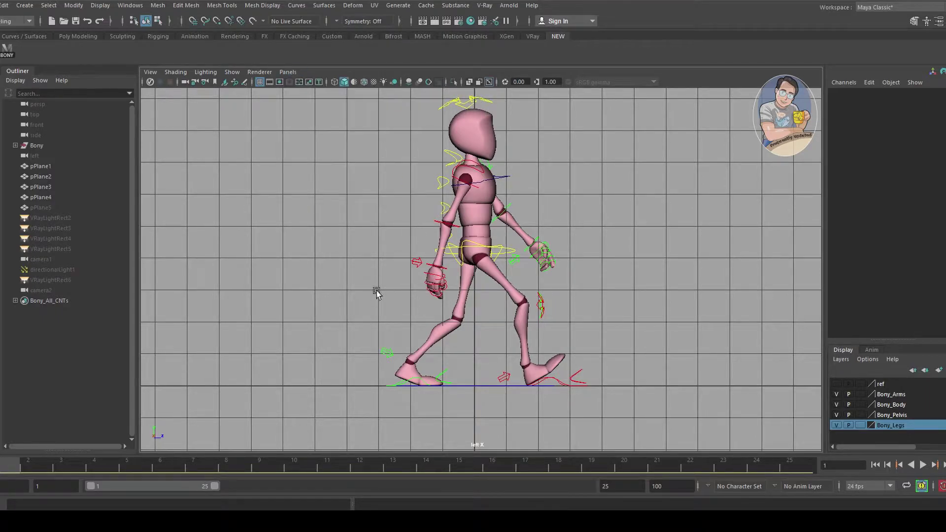
pyautogui.press('space')
pyautogui.moveTo(391, 252); pyautogui.dragTo(452, 254)
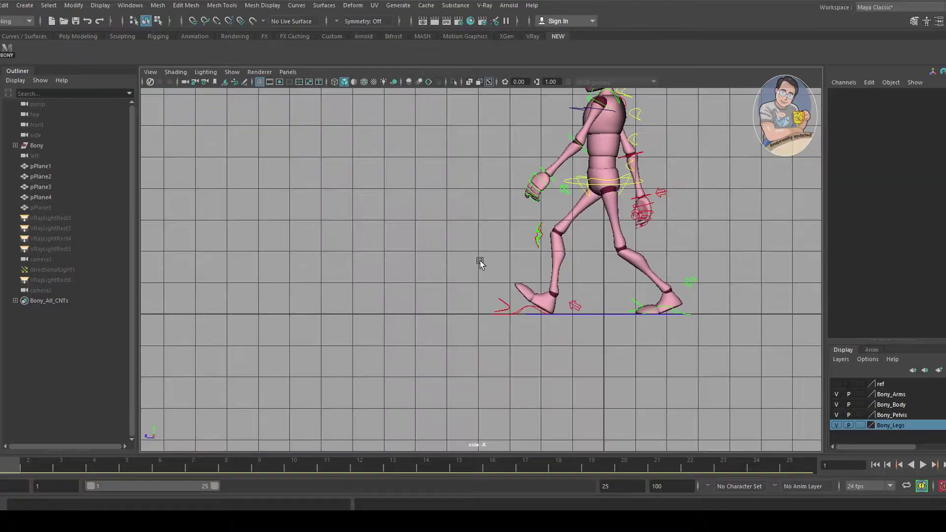
# - Pan and zoom the side view onto Bony's planted feet
pyautogui.keyDown('alt'); pyautogui.moveTo(635, 250); pyautogui.dragTo(490, 226, button='middle'); pyautogui.keyUp('alt')
pyautogui.keyDown('alt'); pyautogui.moveTo(489, 226); pyautogui.dragTo(650, 293, button='right'); pyautogui.keyUp('alt')
pyautogui.keyDown('alt'); pyautogui.moveTo(506, 239); pyautogui.dragTo(506, 256, button='middle'); pyautogui.keyUp('alt')
pyautogui.keyDown('alt'); pyautogui.moveTo(506, 255); pyautogui.dragTo(523, 261, button='right'); pyautogui.keyUp('alt')
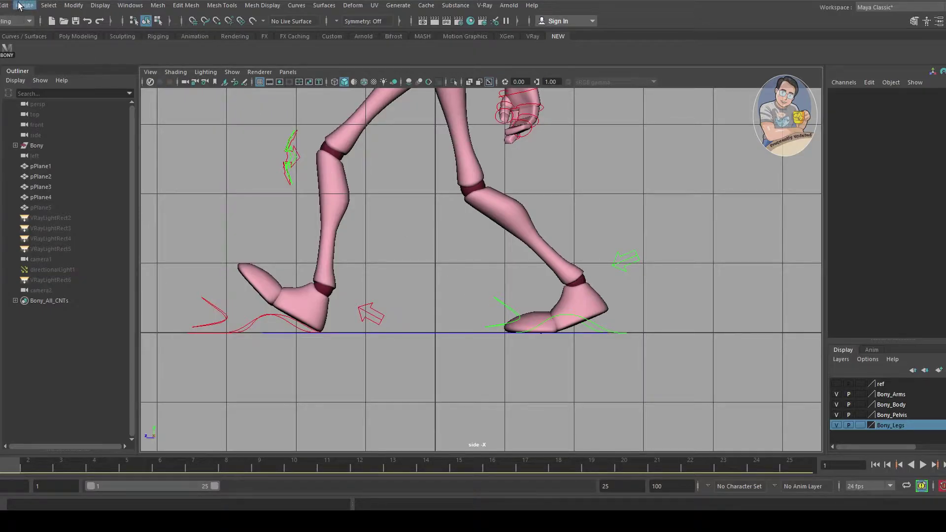
# - Create a polygon cube and move it between Bony's feet
pyautogui.click(25, 5)
pyautogui.moveTo(124, 52)
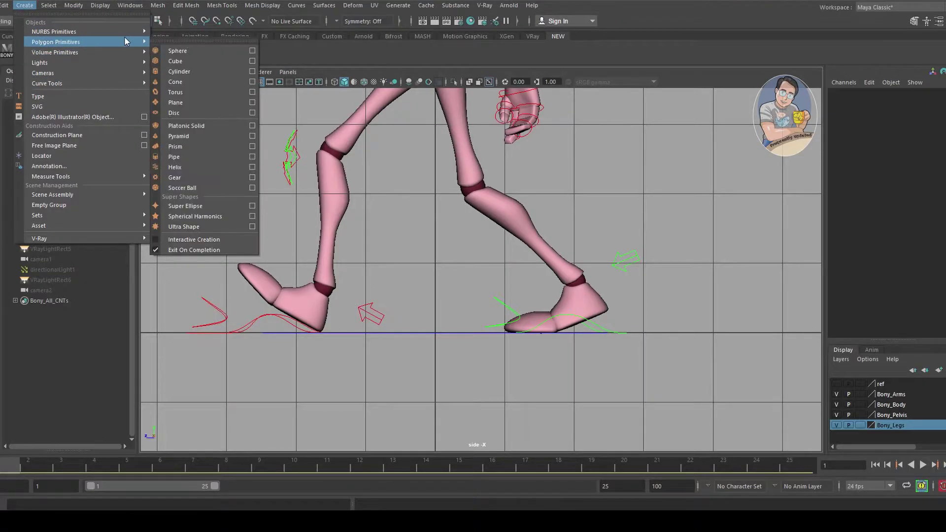
pyautogui.click(197, 59)
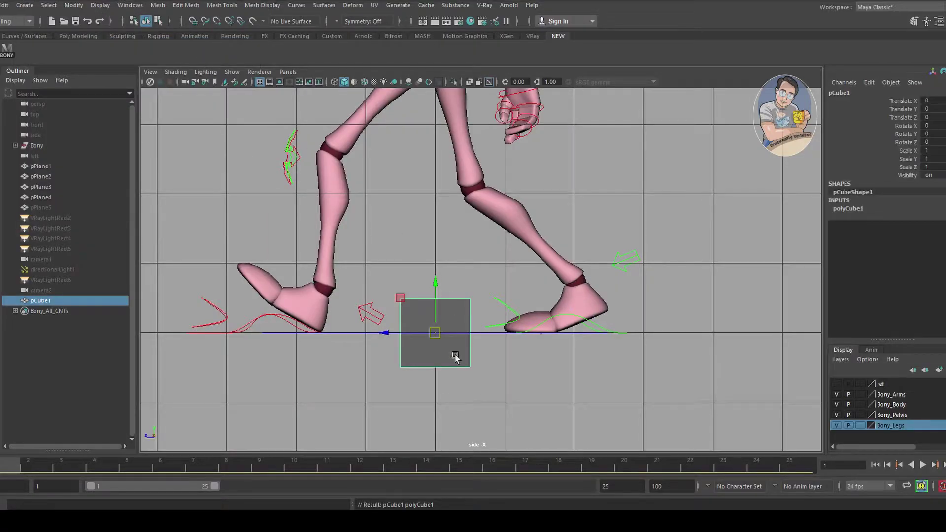
pyautogui.moveTo(414, 338); pyautogui.dragTo(447, 333)
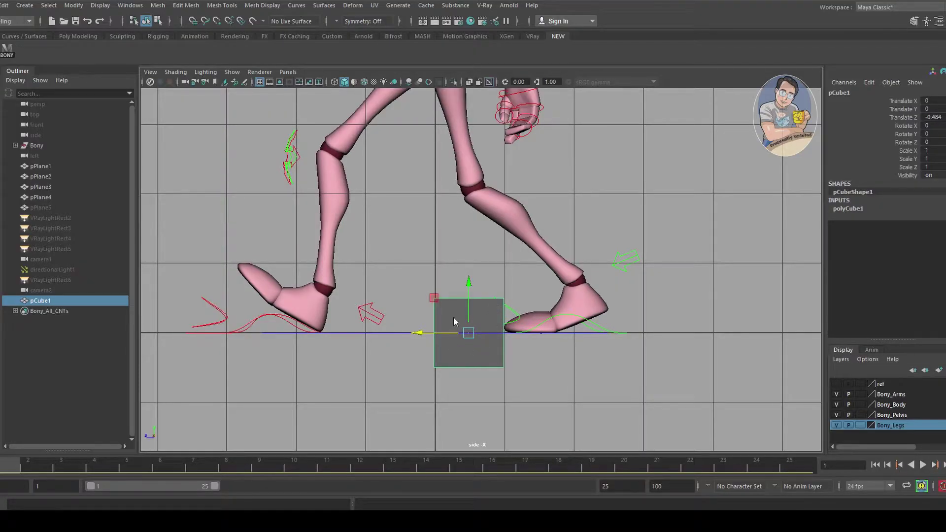
# - Reshape the cube's vertices to reach the rear foot and flatten its top to the ground line
pyautogui.moveTo(454, 322); pyautogui.dragTo(397, 254, button='right')
pyautogui.moveTo(400, 279); pyautogui.dragTo(444, 404)
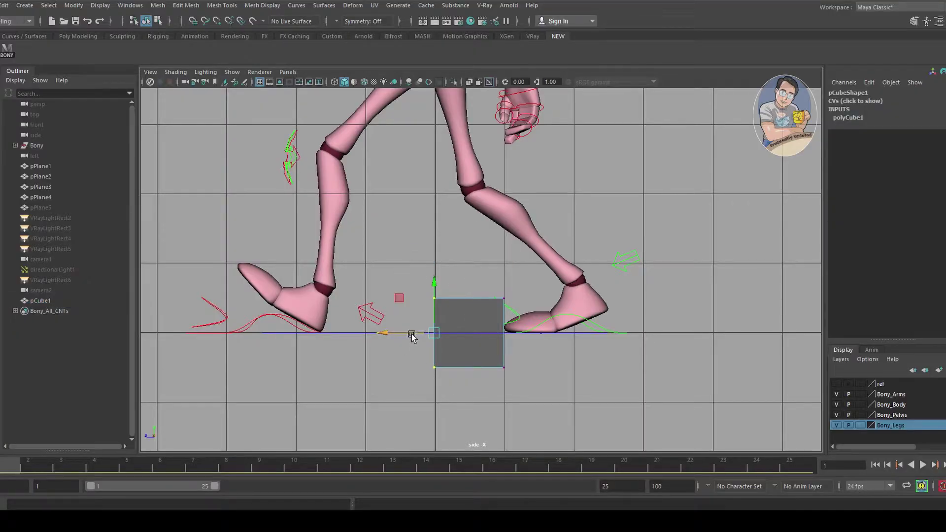
pyautogui.moveTo(411, 334); pyautogui.dragTo(299, 338)
pyautogui.moveTo(281, 276); pyautogui.dragTo(515, 312)
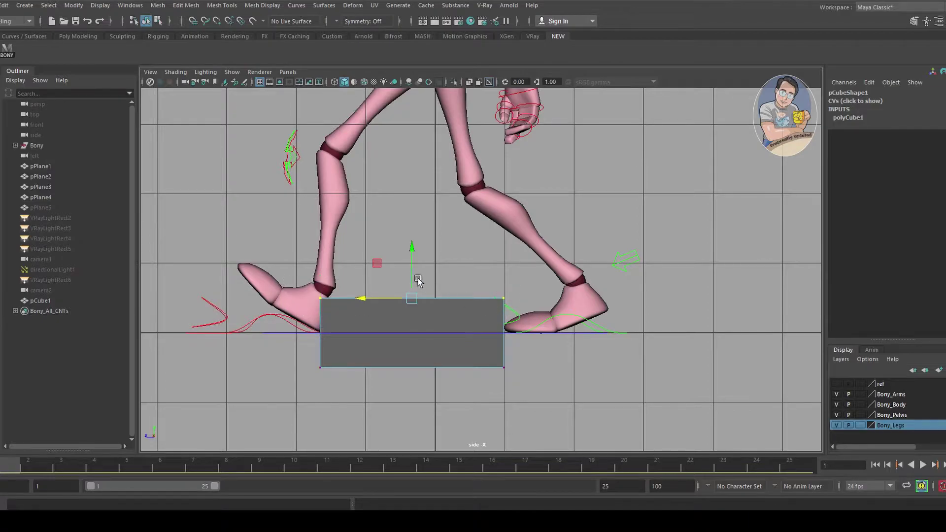
pyautogui.moveTo(414, 279); pyautogui.dragTo(407, 310)
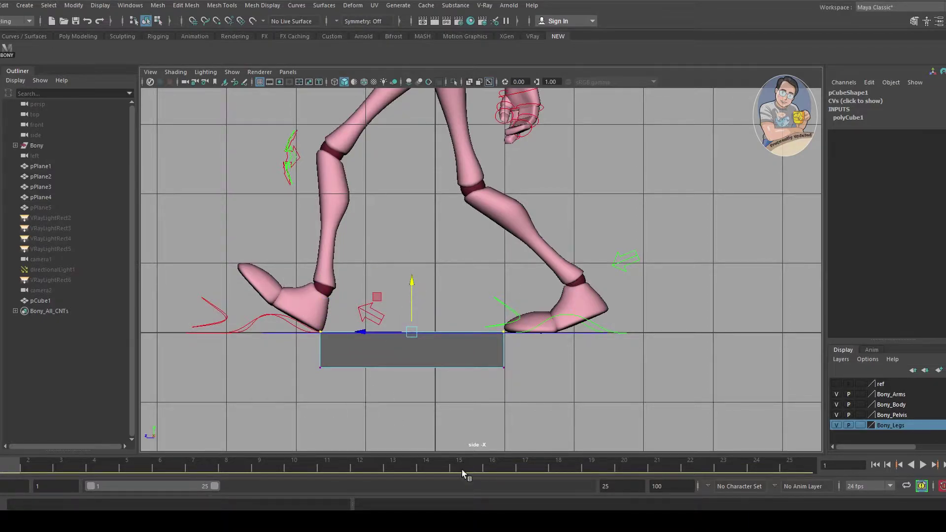
# - Return pCube1 to Object Mode and key its current position with S
pyautogui.moveTo(474, 354); pyautogui.dragTo(530, 238, button='right')
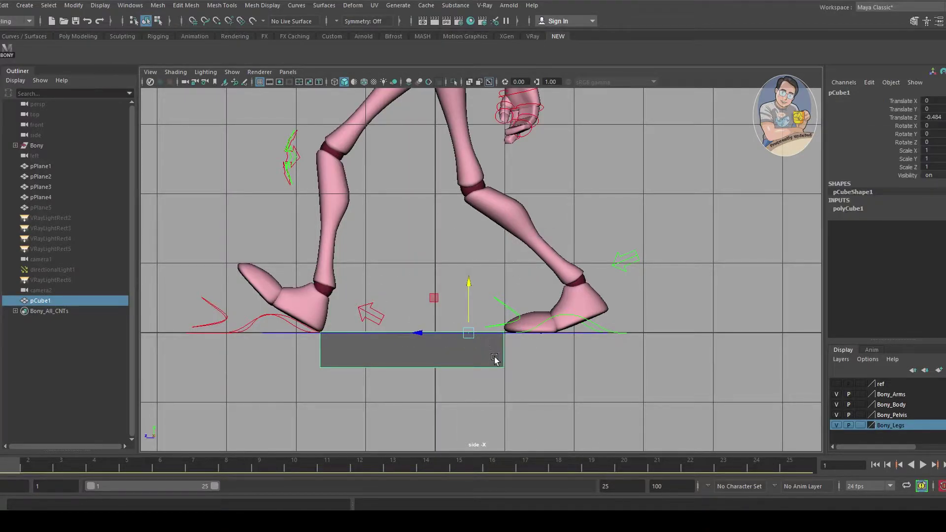
pyautogui.press('s')
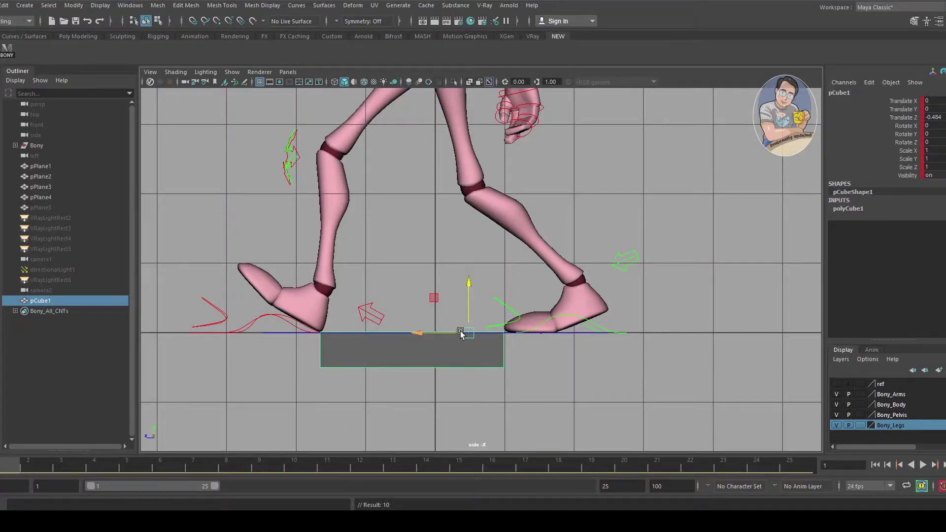
pyautogui.scroll(-3, 467, 343)
pyautogui.scroll(1, 467, 344)
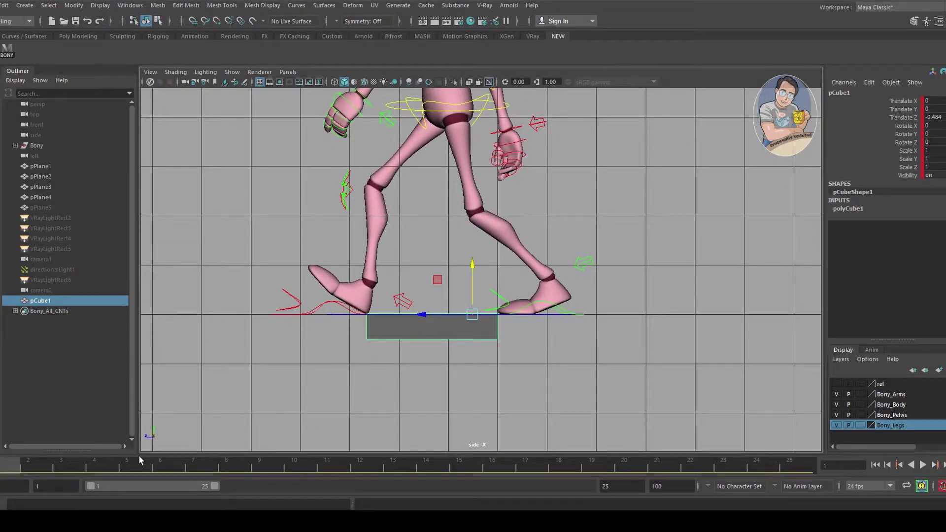
# - Select Bony_Main_CNT, play the walk, and go to frame 5
pyautogui.moveTo(24, 467); pyautogui.dragTo(389, 467)
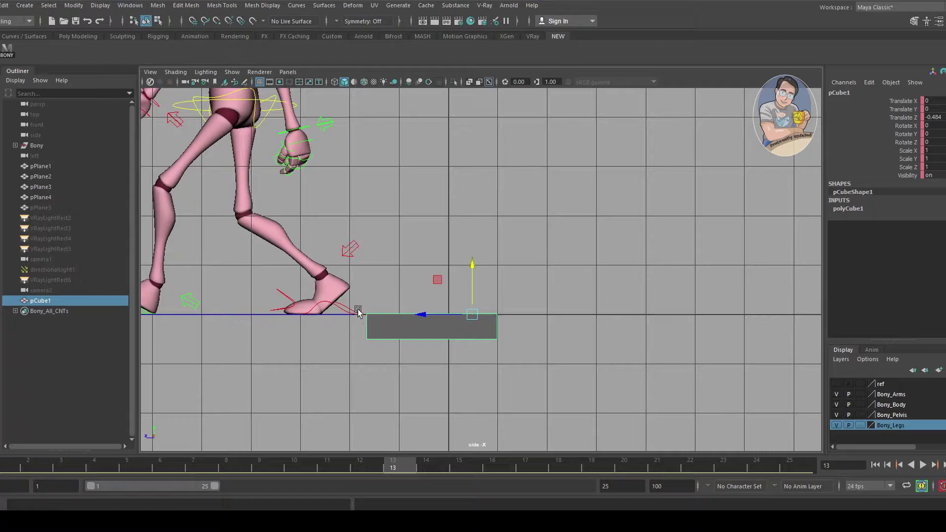
pyautogui.moveTo(362, 467); pyautogui.dragTo(7, 466)
pyautogui.click(338, 314)
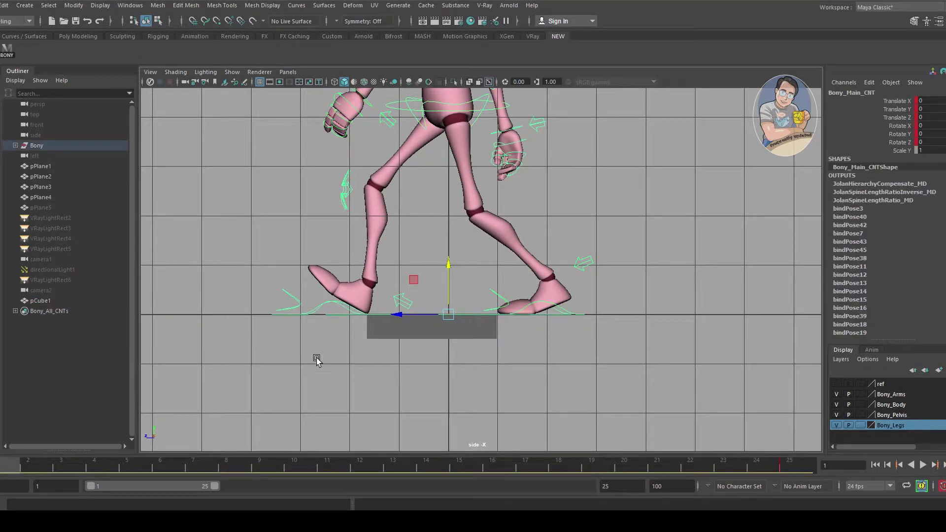
pyautogui.hotkey('alt', 'v')
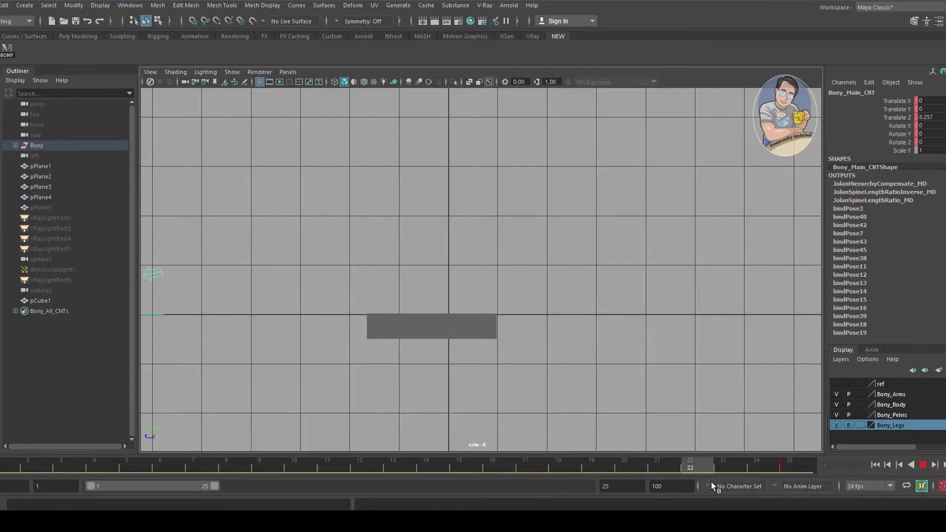
pyautogui.moveTo(194, 460)
pyautogui.mouseDown()
pyautogui.moveTo(20, 459)
pyautogui.moveTo(28, 448)
pyautogui.moveTo(158, 459)
pyautogui.moveTo(138, 459)
pyautogui.mouseUp()
# - Move the main controller forward in Z at frames 5, 7, 9 and 12 to keep the planted foot fixed
pyautogui.scroll(3, 399, 349)
pyautogui.keyDown('alt'); pyautogui.moveTo(400, 350); pyautogui.dragTo(485, 373, button='middle'); pyautogui.keyUp('alt')
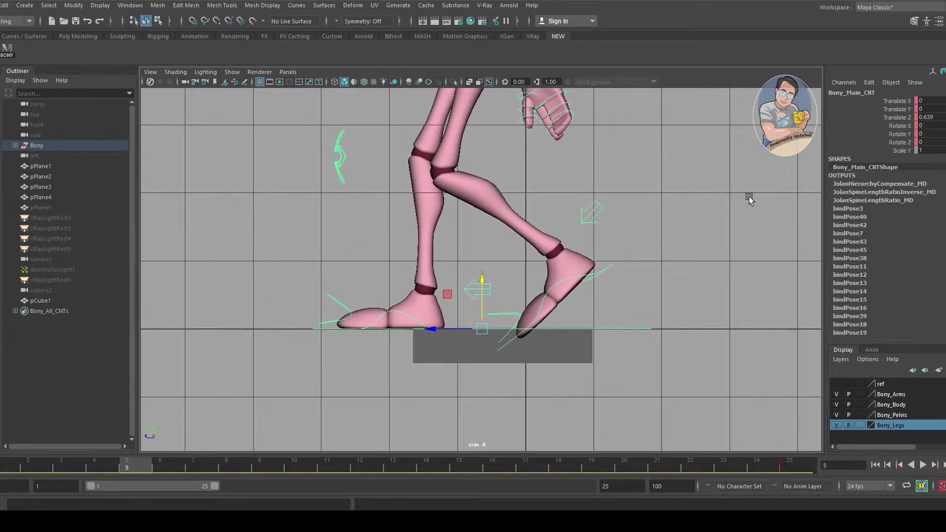
pyautogui.moveTo(437, 329); pyautogui.dragTo(405, 333)
pyautogui.moveTo(178, 457); pyautogui.dragTo(262, 459)
pyautogui.moveTo(317, 325); pyautogui.dragTo(280, 332)
pyautogui.moveTo(262, 467); pyautogui.dragTo(359, 460)
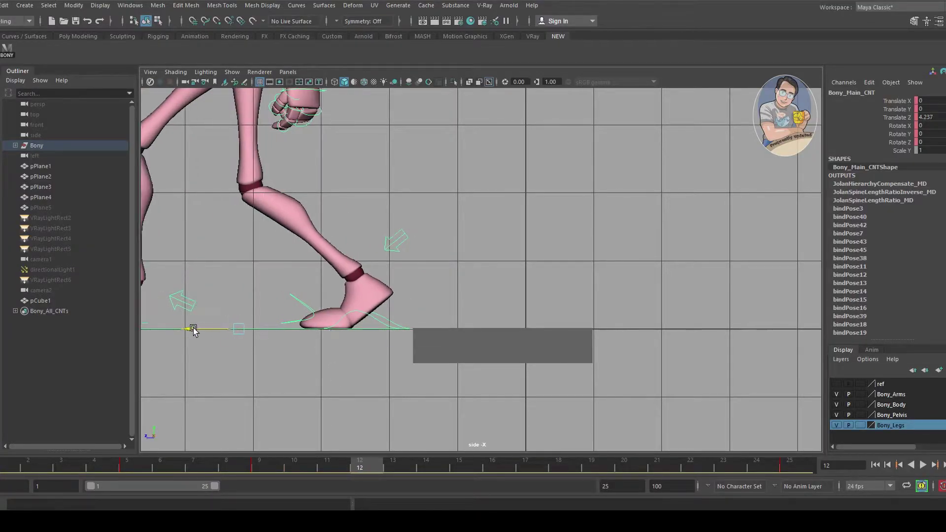
pyautogui.moveTo(194, 330); pyautogui.dragTo(206, 331)
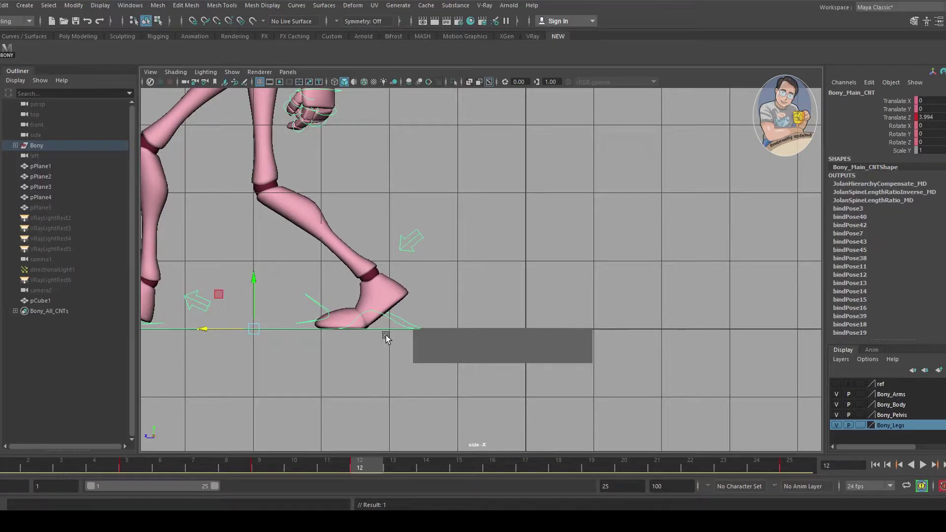
# - At frame 13, move the main controller to Translate Z 4.056, then zoom out the side view
pyautogui.keyDown('alt'); pyautogui.moveTo(384, 333); pyautogui.dragTo(499, 320, button='middle'); pyautogui.keyUp('alt')
pyautogui.keyDown('alt'); pyautogui.moveTo(500, 320); pyautogui.dragTo(454, 321, button='right'); pyautogui.keyUp('alt')
pyautogui.keyDown('alt'); pyautogui.moveTo(421, 310); pyautogui.dragTo(429, 313, button='middle'); pyautogui.keyUp('alt')
pyautogui.keyDown('alt'); pyautogui.moveTo(429, 313); pyautogui.dragTo(518, 342, button='right'); pyautogui.keyUp('alt')
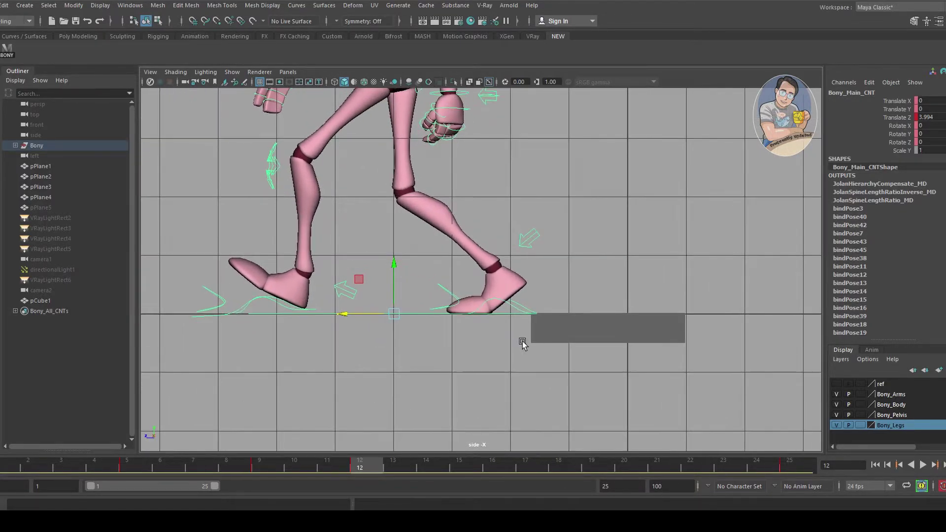
pyautogui.keyDown('alt'); pyautogui.moveTo(519, 344); pyautogui.dragTo(453, 338, button='middle'); pyautogui.keyUp('alt')
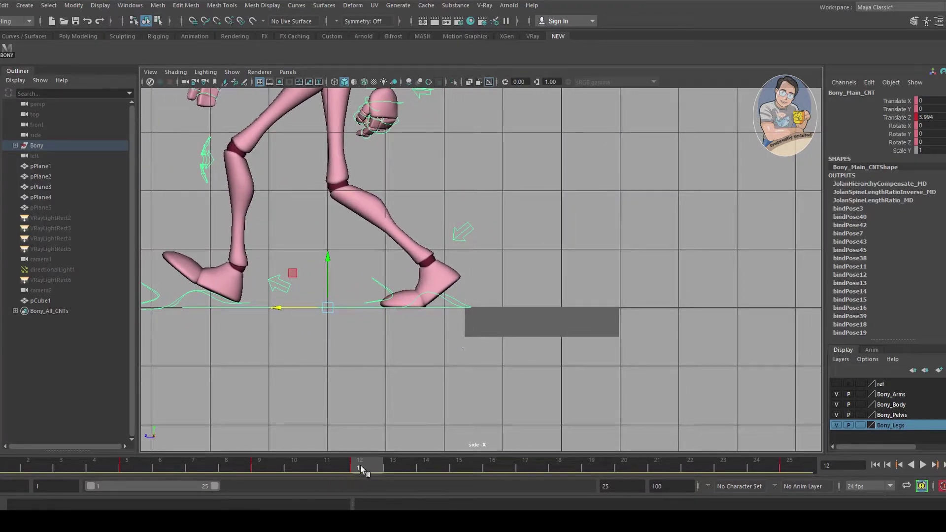
pyautogui.moveTo(366, 468)
pyautogui.mouseDown()
pyautogui.moveTo(484, 461)
pyautogui.moveTo(402, 464)
pyautogui.mouseUp()
pyautogui.moveTo(258, 308); pyautogui.dragTo(278, 308)
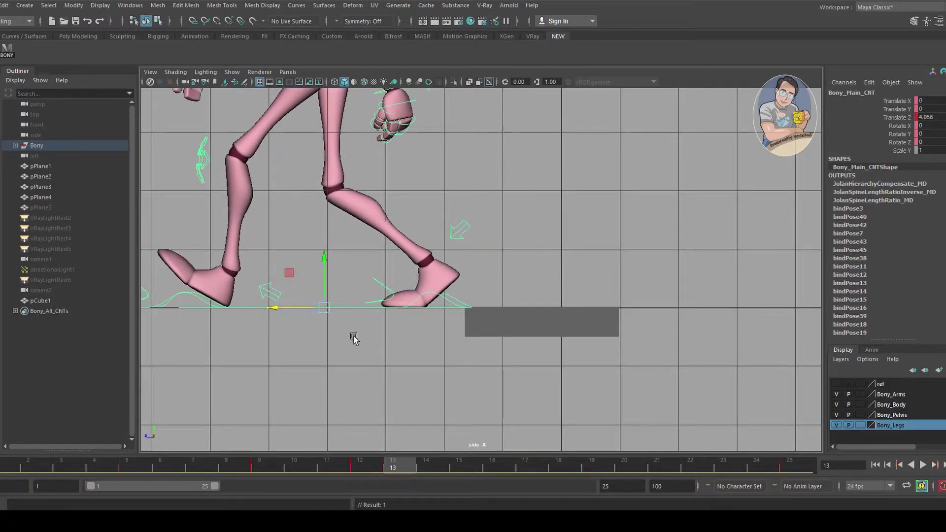
pyautogui.keyDown('alt'); pyautogui.moveTo(403, 295); pyautogui.dragTo(463, 292, button='middle'); pyautogui.keyUp('alt')
pyautogui.scroll(-1, 501, 309)
pyautogui.keyDown('alt'); pyautogui.moveTo(502, 309); pyautogui.dragTo(165, 449, button='right'); pyautogui.keyUp('alt')
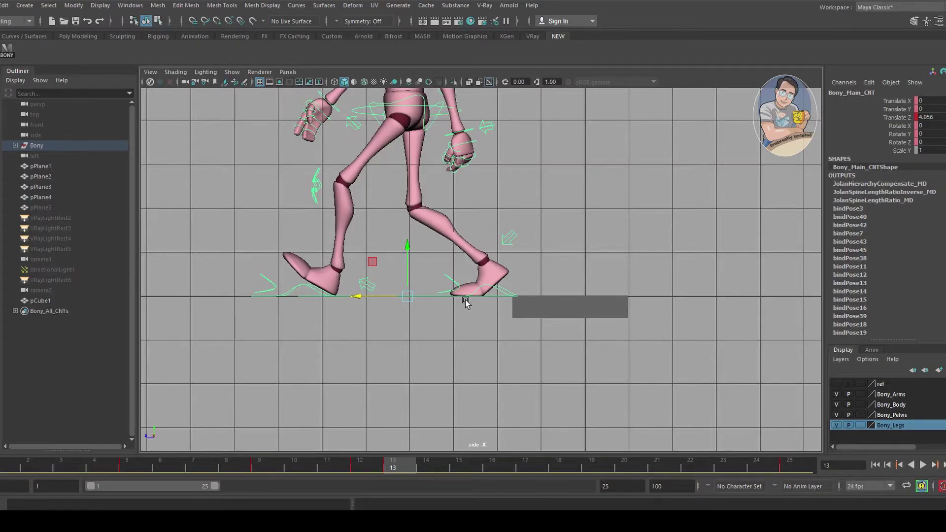
pyautogui.keyDown('alt'); pyautogui.moveTo(550, 311); pyautogui.dragTo(423, 323, button='right'); pyautogui.keyUp('alt')
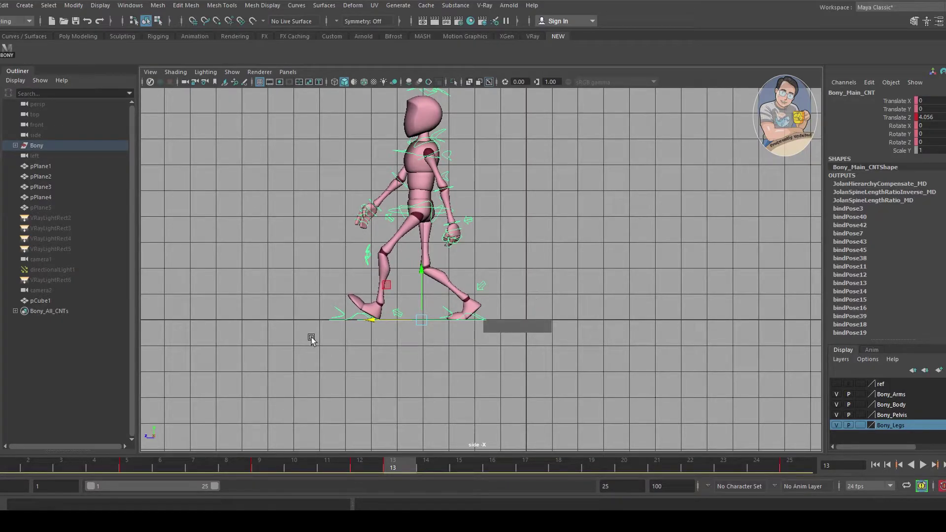
# - Delete the timeline keys from frame 1 to 15
pyautogui.hotkey('alt', 'v')
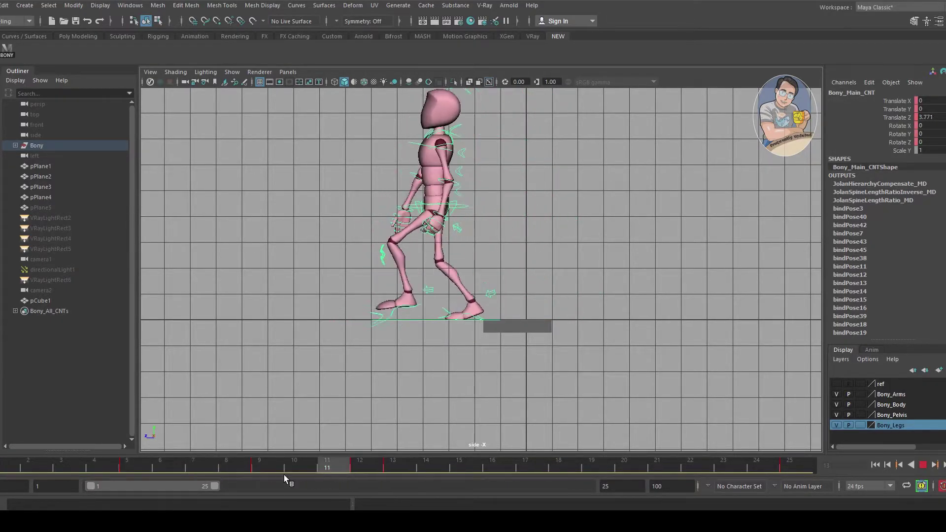
pyautogui.moveTo(365, 472); pyautogui.dragTo(12, 455)
pyautogui.keyDown('shift'); pyautogui.moveTo(432, 472); pyautogui.dragTo(10, 466); pyautogui.keyUp('shift')
pyautogui.rightClick(82, 471)
pyautogui.click(126, 322)
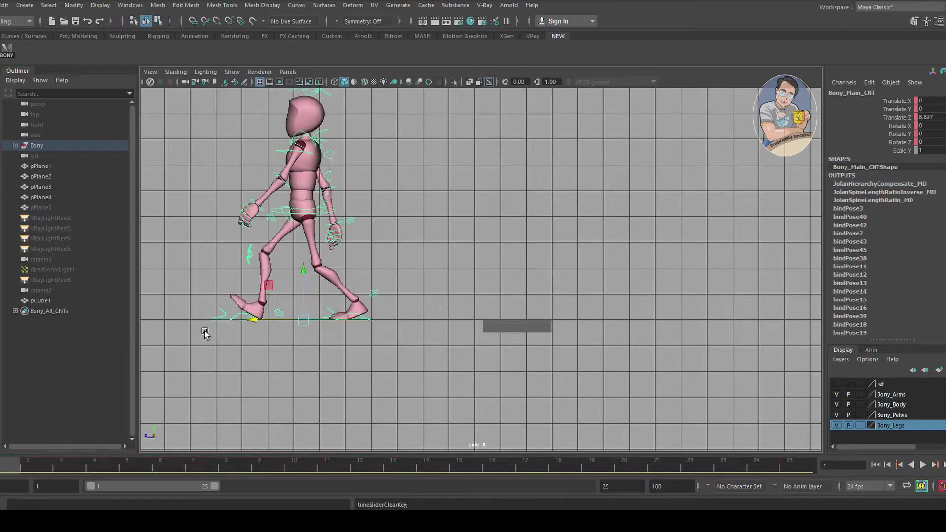
# - Reset the main controller's Translate Z to 0 and break connections on its translate and rotate channels
pyautogui.click(430, 376)
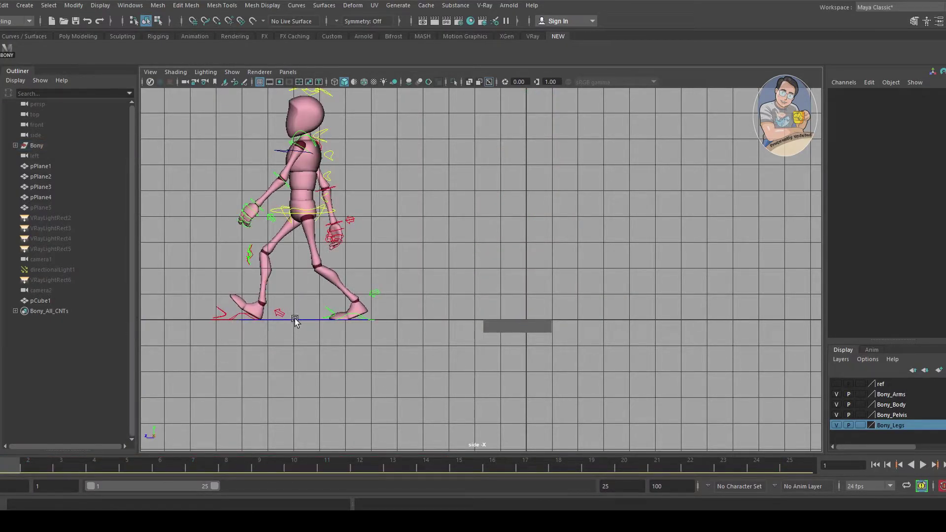
pyautogui.click(294, 321)
pyautogui.hotkey('alt', 'v')
pyautogui.moveTo(6, 466); pyautogui.dragTo(1, 467)
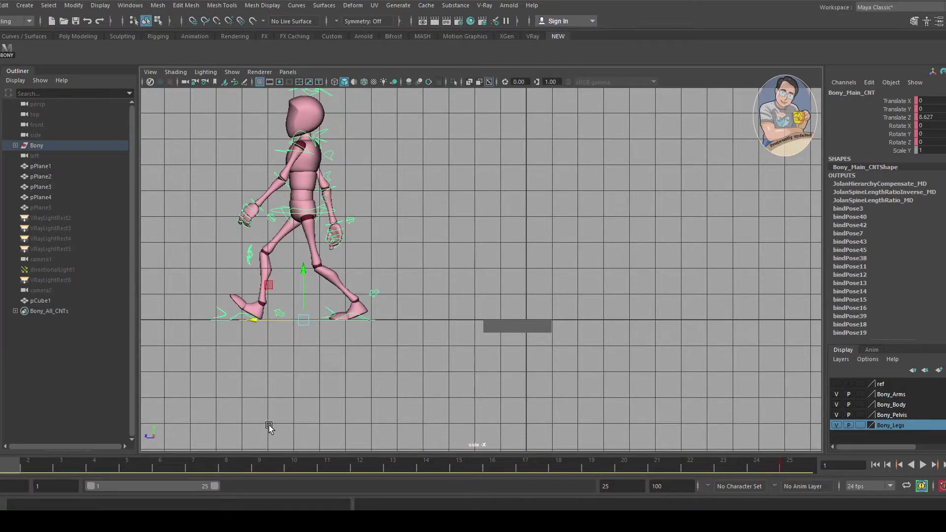
pyautogui.doubleClick(932, 117)
pyautogui.write('0')
pyautogui.press('Return')
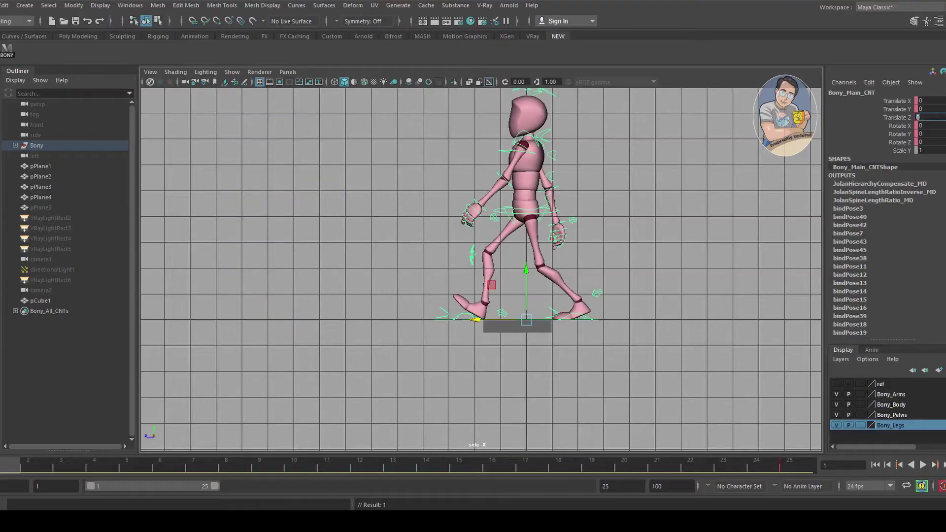
pyautogui.moveTo(907, 100); pyautogui.dragTo(907, 143)
pyautogui.rightClick(906, 128)
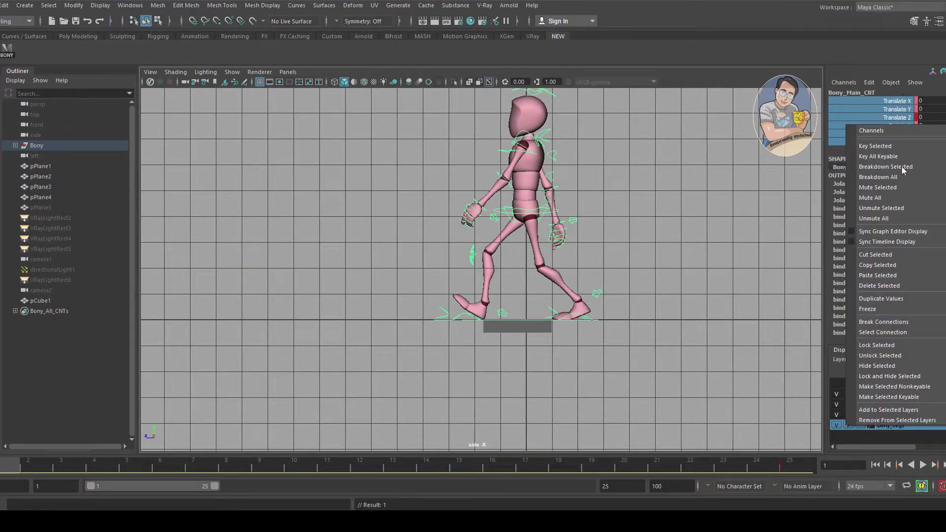
pyautogui.click(898, 323)
# - Switch to the perspective view and select the grey reference box pCube1
pyautogui.press('space')
pyautogui.moveTo(565, 280); pyautogui.dragTo(560, 309)
pyautogui.keyDown('alt'); pyautogui.moveTo(560, 310); pyautogui.dragTo(453, 281, button='right'); pyautogui.keyUp('alt')
pyautogui.keyDown('alt'); pyautogui.moveTo(452, 281); pyautogui.dragTo(551, 312); pyautogui.keyUp('alt')
pyautogui.click(468, 304)
# - Delete pCube1, reframe the whole character, and scrub through the walk
pyautogui.press('Delete')
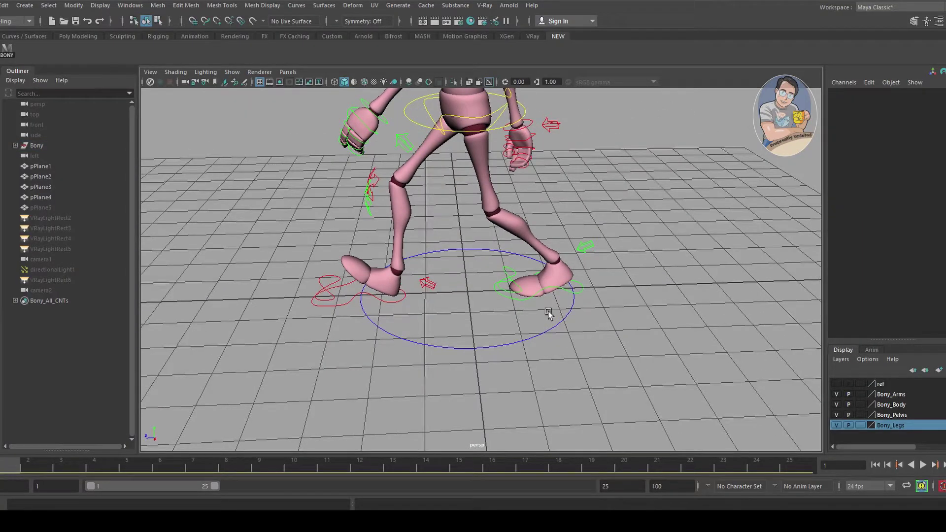
pyautogui.keyDown('alt'); pyautogui.moveTo(565, 266); pyautogui.dragTo(507, 281, button='right'); pyautogui.keyUp('alt')
pyautogui.keyDown('alt'); pyautogui.moveTo(507, 281); pyautogui.dragTo(523, 243); pyautogui.keyUp('alt')
pyautogui.keyDown('alt'); pyautogui.moveTo(522, 243); pyautogui.dragTo(545, 327, button='middle'); pyautogui.keyUp('alt')
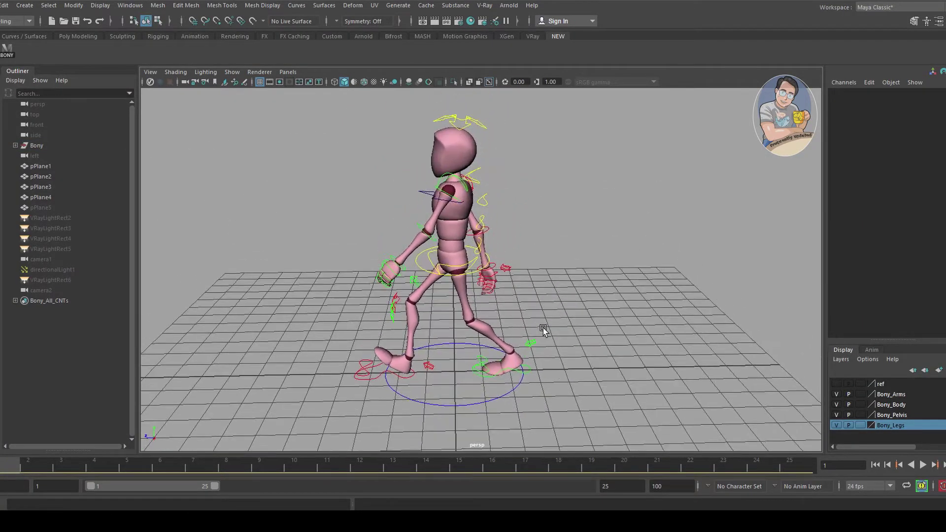
pyautogui.keyDown('alt'); pyautogui.moveTo(545, 327); pyautogui.dragTo(567, 317); pyautogui.keyUp('alt')
pyautogui.moveTo(22, 464); pyautogui.dragTo(851, 470)
pyautogui.click(876, 465)
# - Select Bony_lFootIKC and play the walk, stopping at frame 13
pyautogui.keyDown('alt'); pyautogui.moveTo(405, 377); pyautogui.dragTo(599, 306, button='right'); pyautogui.keyUp('alt')
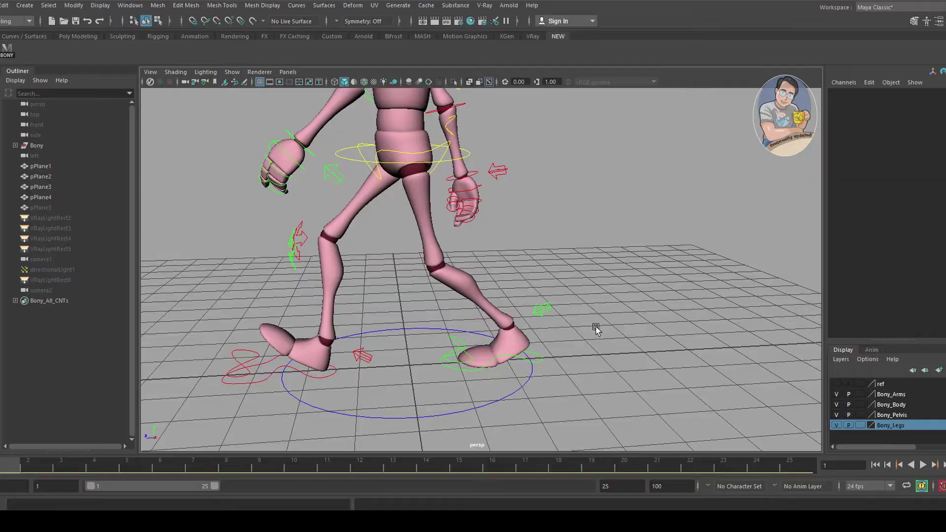
pyautogui.click(522, 358)
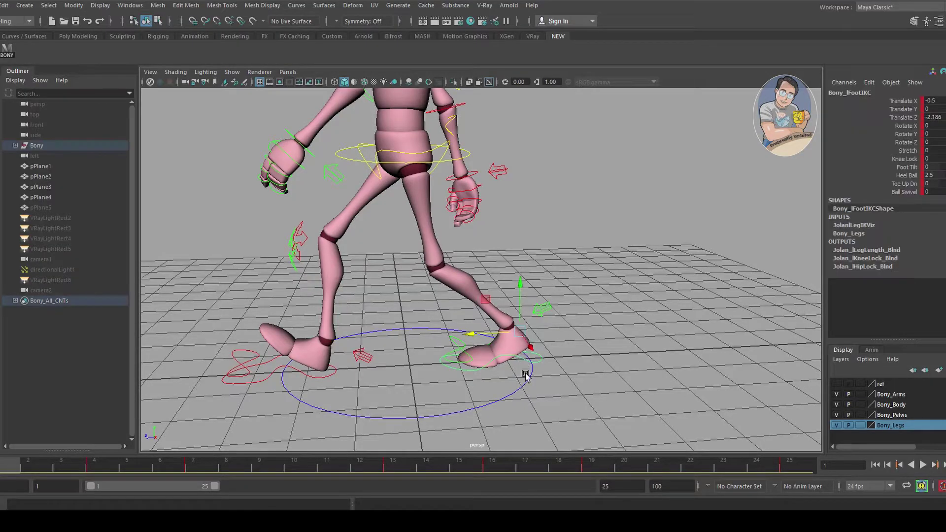
pyautogui.keyDown('alt'); pyautogui.moveTo(569, 382); pyautogui.dragTo(565, 381); pyautogui.keyUp('alt')
pyautogui.keyDown('alt'); pyautogui.moveTo(528, 353); pyautogui.dragTo(542, 350, button='right'); pyautogui.keyUp('alt')
pyautogui.keyDown('alt'); pyautogui.moveTo(538, 382); pyautogui.dragTo(552, 355, button='middle'); pyautogui.keyUp('alt')
pyautogui.keyDown('alt'); pyautogui.moveTo(552, 356); pyautogui.dragTo(538, 350); pyautogui.keyUp('alt')
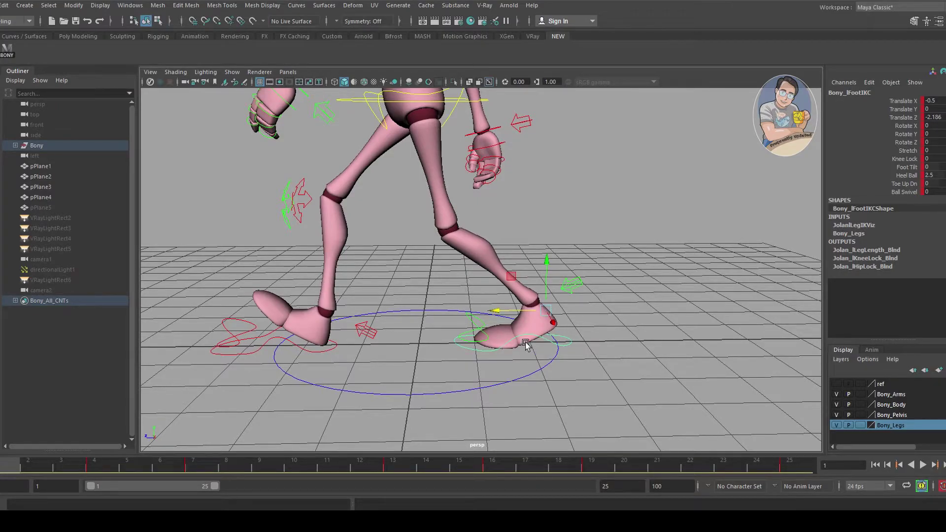
pyautogui.hotkey('alt', 'v')
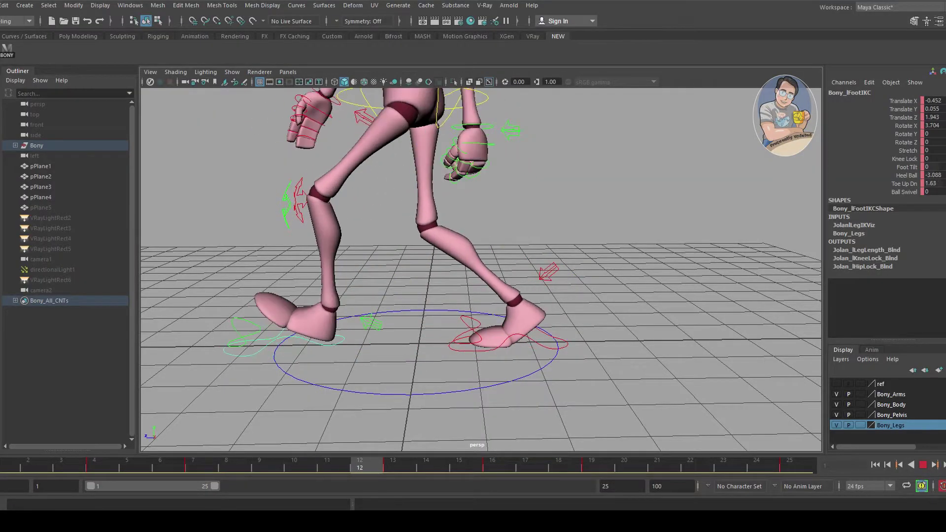
pyautogui.hotkey('alt', 'v')
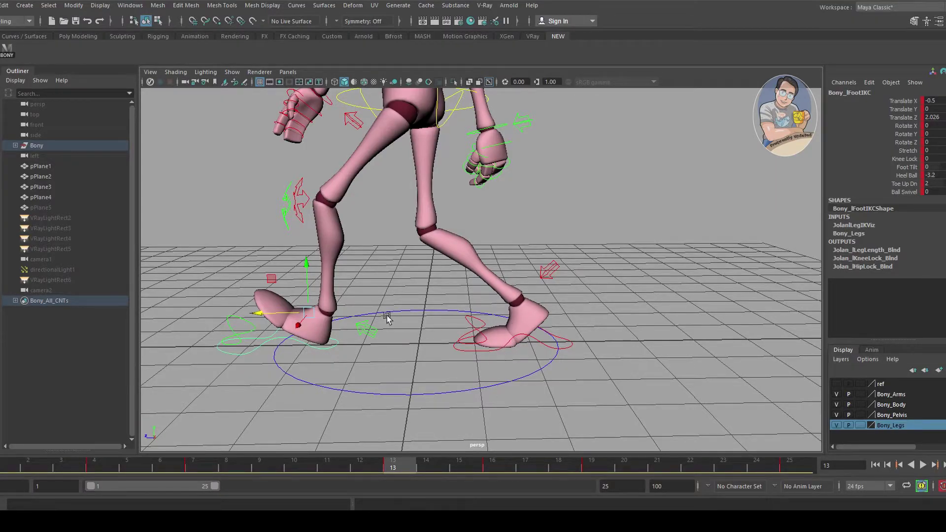
# - Reselect Bony_lFootIKC and restore the Graph Editor on its animation curves
pyautogui.click(276, 317)
pyautogui.click(374, 395)
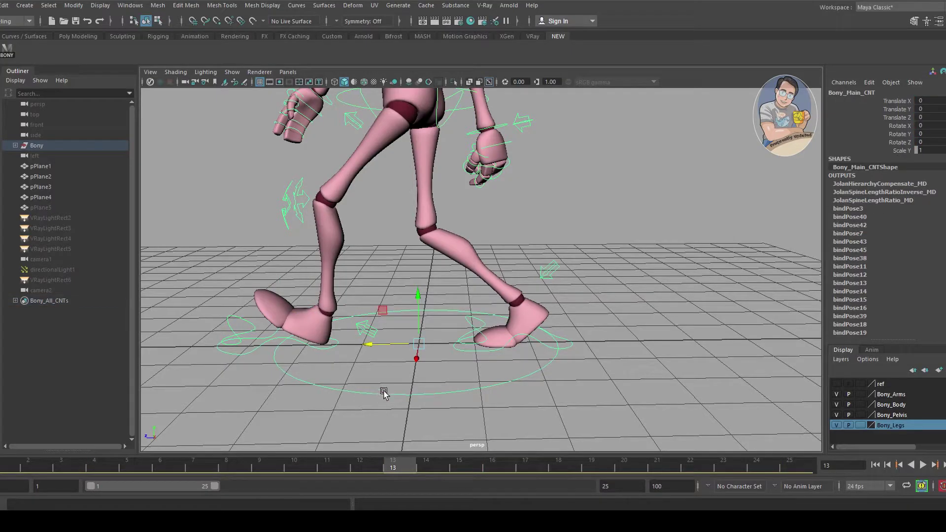
pyautogui.click(318, 351)
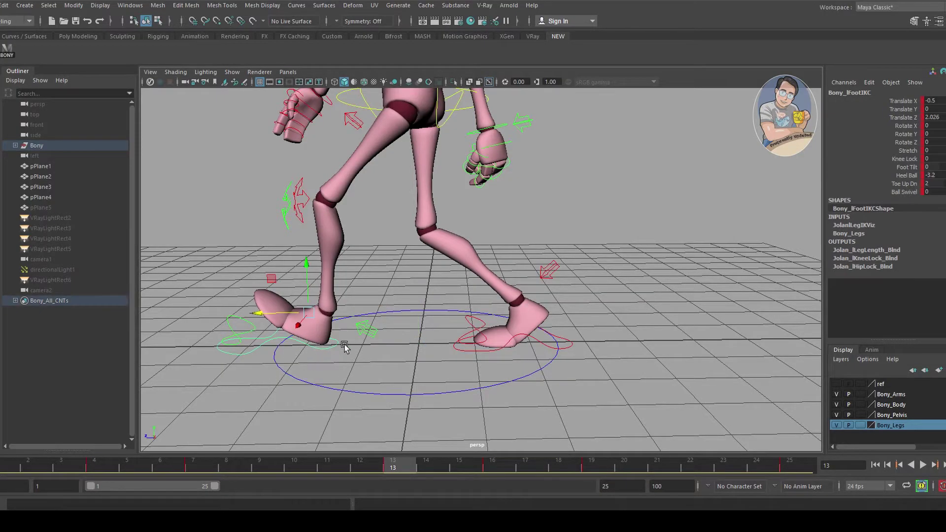
pyautogui.keyDown('alt'); pyautogui.moveTo(386, 245); pyautogui.dragTo(402, 248, button='right'); pyautogui.keyUp('alt')
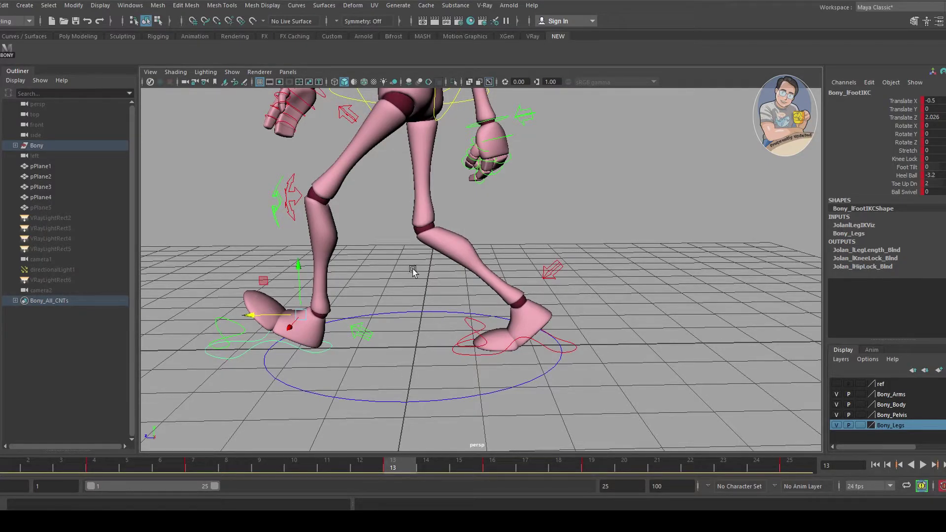
pyautogui.click(69, 520)
# - Isolate the left foot's Translate Z curve and frame its keys across frames 1–25
pyautogui.click(18, 136)
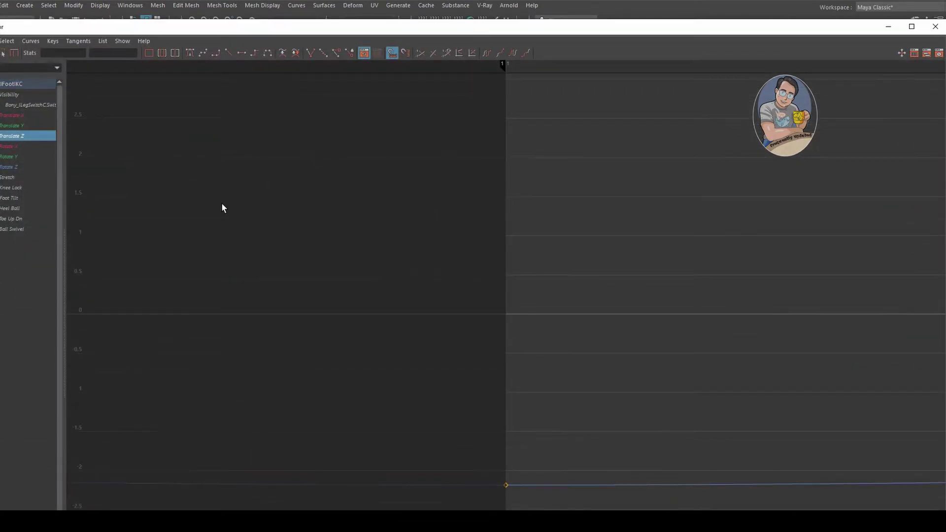
pyautogui.press('f')
pyautogui.keyDown('alt'); pyautogui.moveTo(513, 243); pyautogui.dragTo(425, 237, button='right'); pyautogui.keyUp('alt')
pyautogui.moveTo(427, 240); pyautogui.dragTo(683, 367)
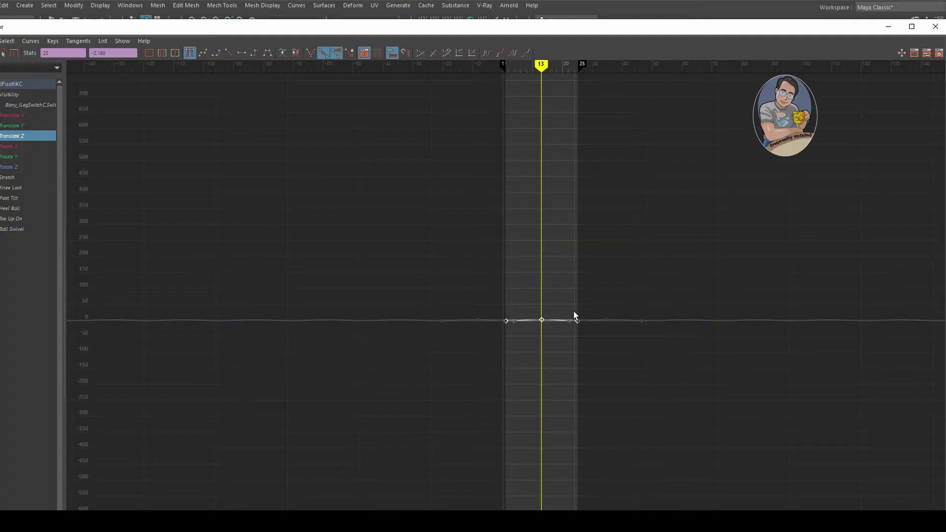
pyautogui.press('f')
pyautogui.scroll(-5, 573, 309)
pyautogui.press('f')
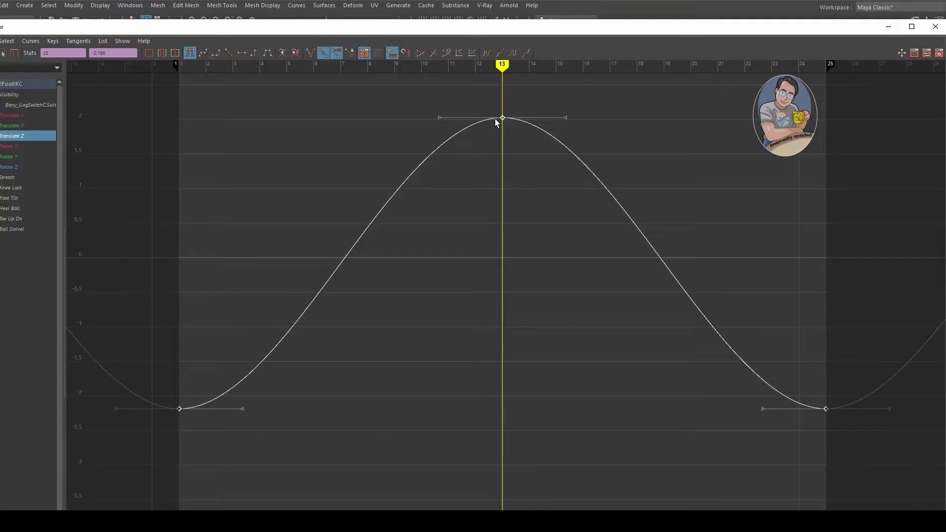
# - Move the Graph Editor aside to check Bony, then float it and close it
pyautogui.moveTo(677, 24); pyautogui.dragTo(673, 507)
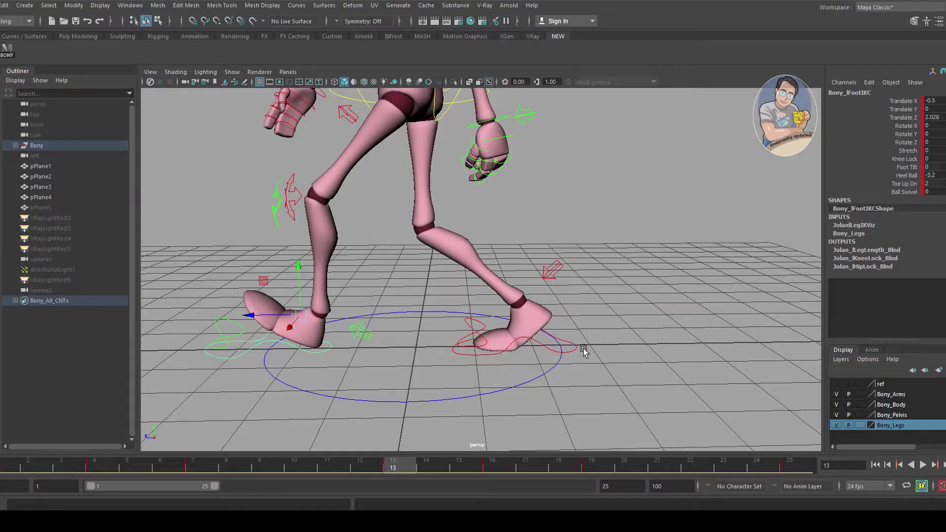
pyautogui.moveTo(461, 518); pyautogui.dragTo(477, 22)
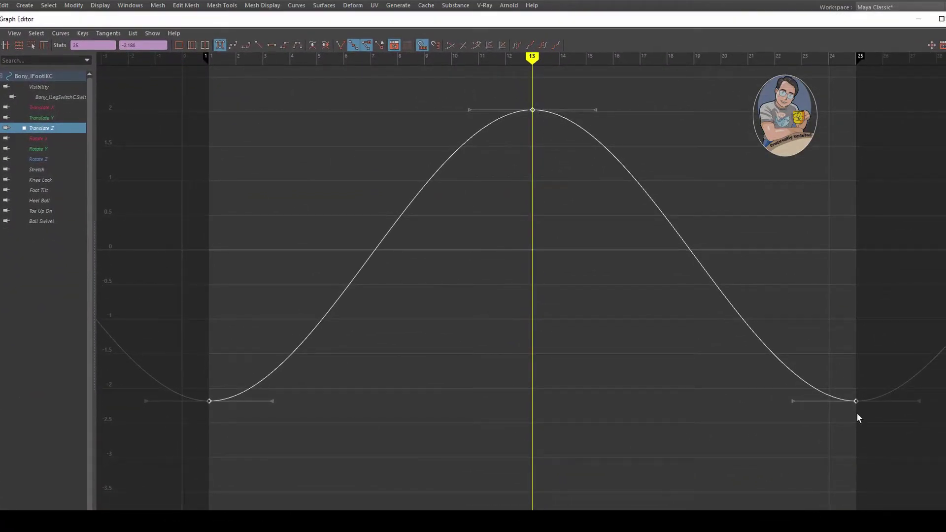
pyautogui.moveTo(580, 28); pyautogui.dragTo(507, 154)
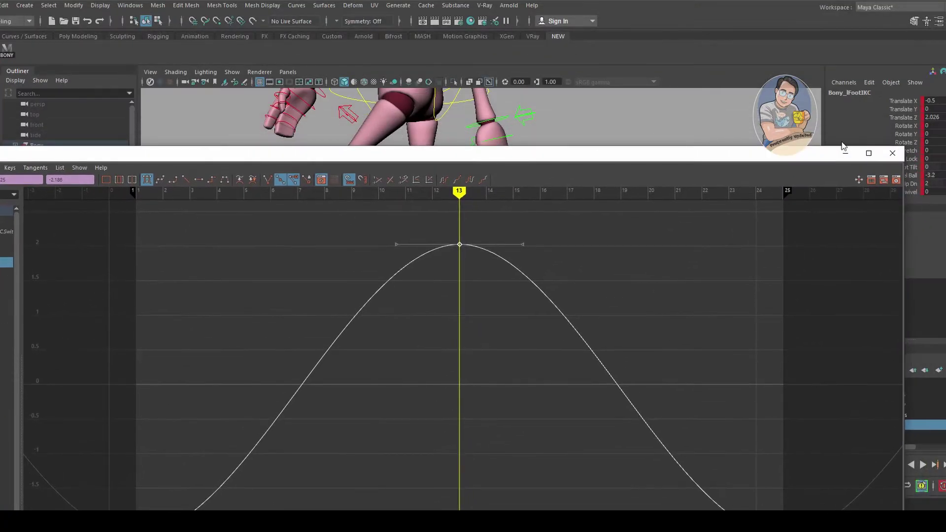
pyautogui.click(891, 150)
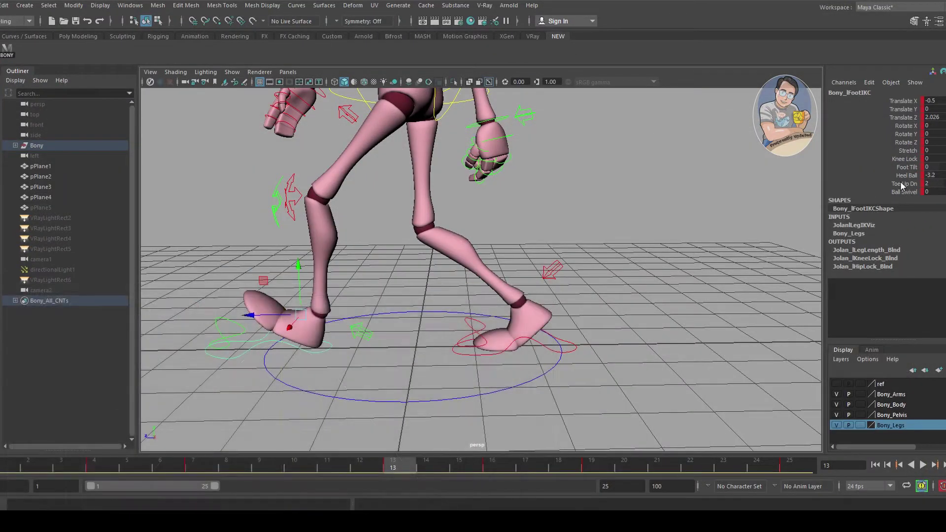
# - Copy the left foot's Rotate Z animation and paste it onto Bony_Main_CNT at frame 1
pyautogui.click(908, 142)
pyautogui.rightClick(905, 143)
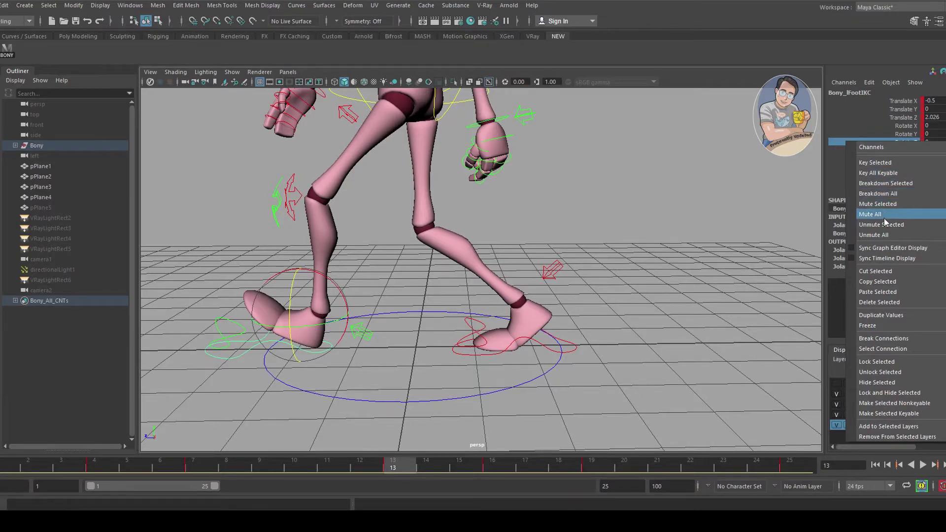
pyautogui.click(889, 283)
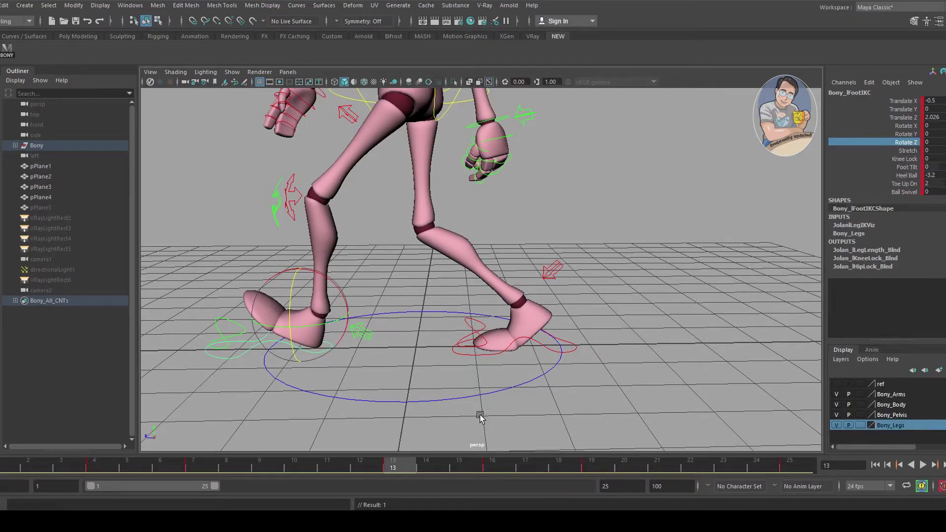
pyautogui.click(487, 395)
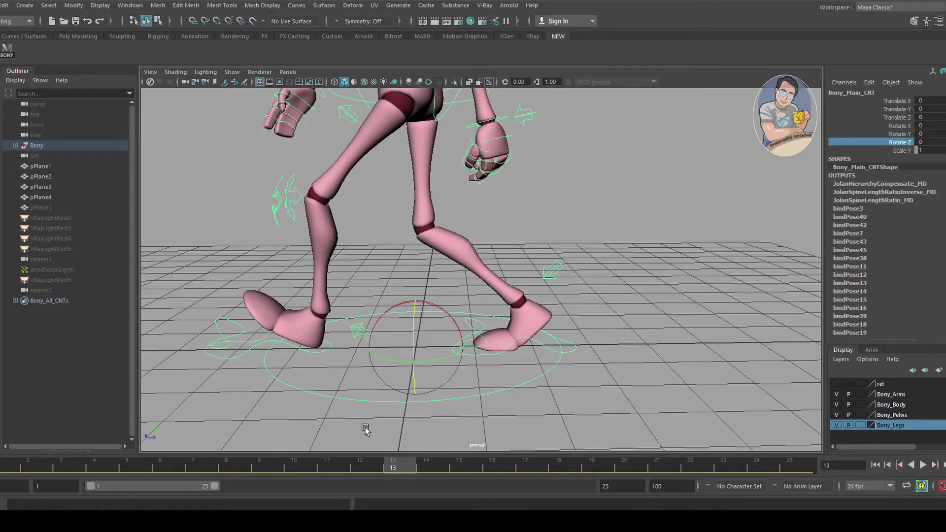
pyautogui.click(10, 467)
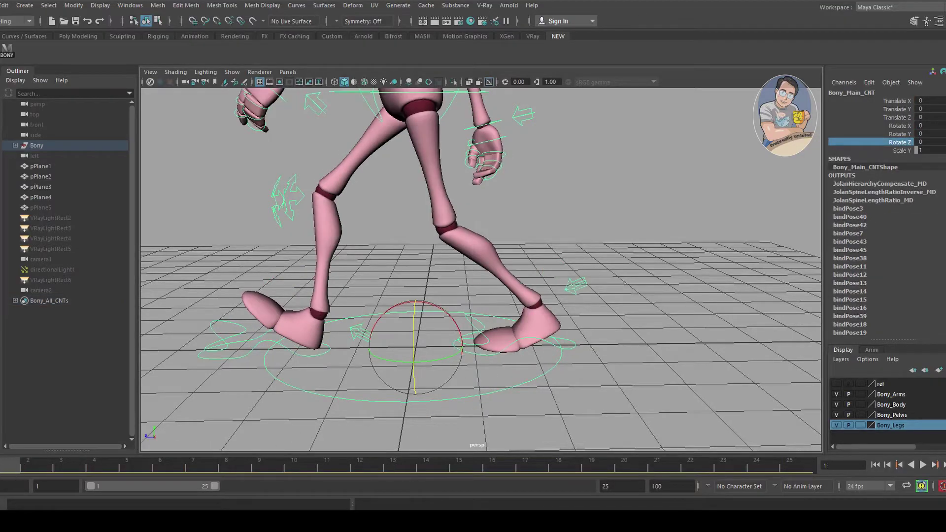
pyautogui.rightClick(905, 143)
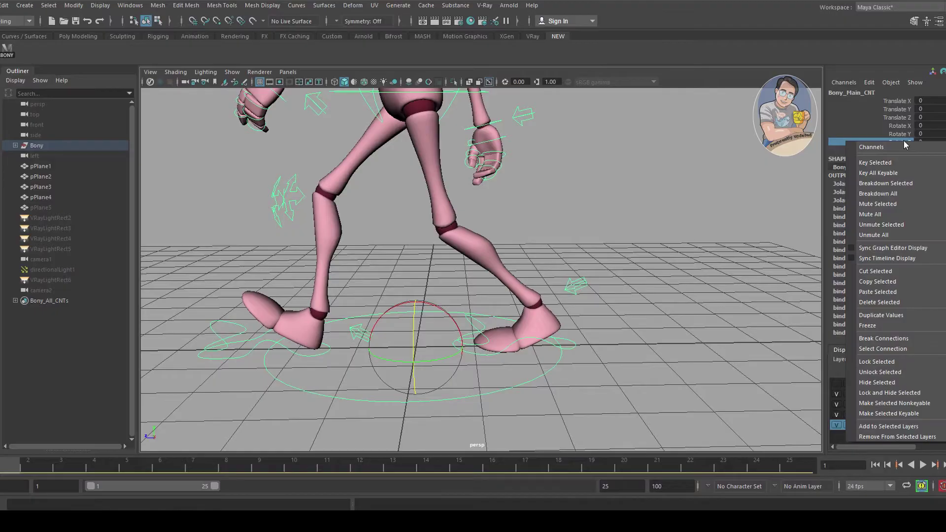
pyautogui.click(890, 292)
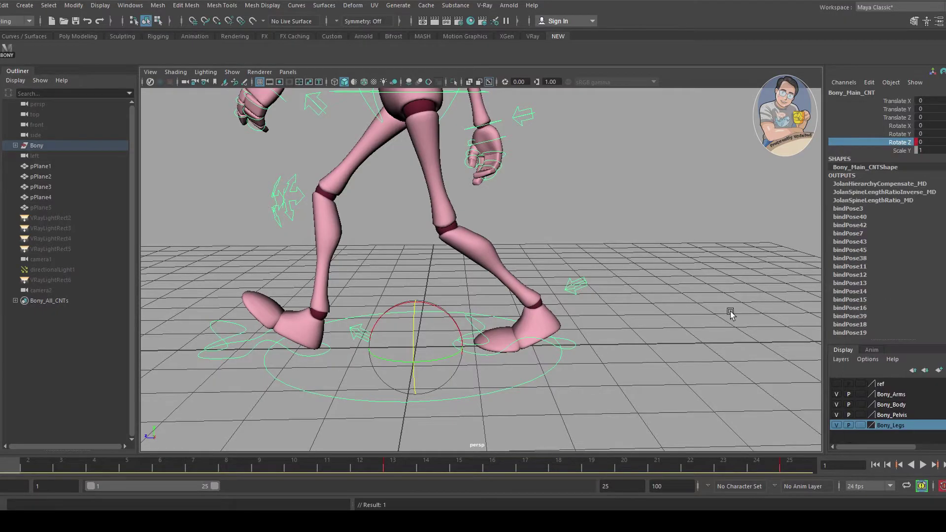
# - Scrub frames 1 to 12 to check the main controller's motion, then return to frame 1
pyautogui.keyDown('alt'); pyautogui.moveTo(681, 310); pyautogui.dragTo(661, 317); pyautogui.keyUp('alt')
pyautogui.keyDown('alt'); pyautogui.moveTo(661, 317); pyautogui.dragTo(498, 299, button='right'); pyautogui.keyUp('alt')
pyautogui.moveTo(7, 467)
pyautogui.mouseDown()
pyautogui.moveTo(829, 481)
pyautogui.moveTo(555, 461)
pyautogui.moveTo(1, 451)
pyautogui.mouseUp()
pyautogui.keyDown('alt'); pyautogui.moveTo(361, 323); pyautogui.dragTo(361, 286, button='right'); pyautogui.keyUp('alt')
pyautogui.scroll(2, 361, 288)
# - Copy the Translate Z animation from the right foot controller Bony_rFootIKC
pyautogui.click(359, 315)
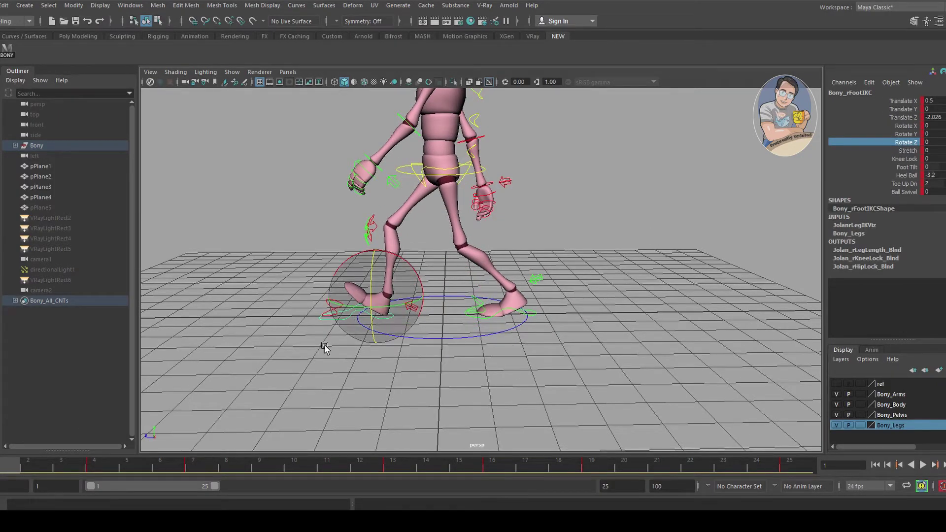
pyautogui.click(907, 116)
pyautogui.rightClick(906, 116)
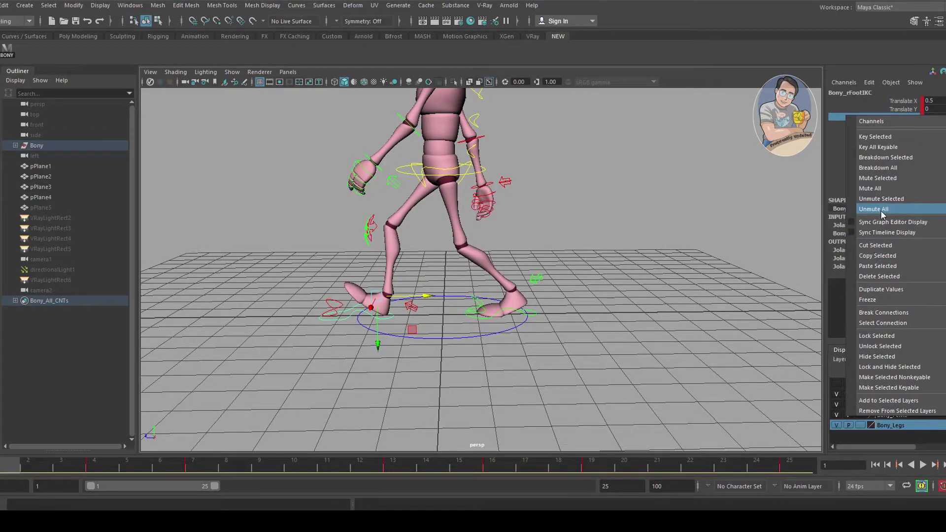
pyautogui.click(877, 255)
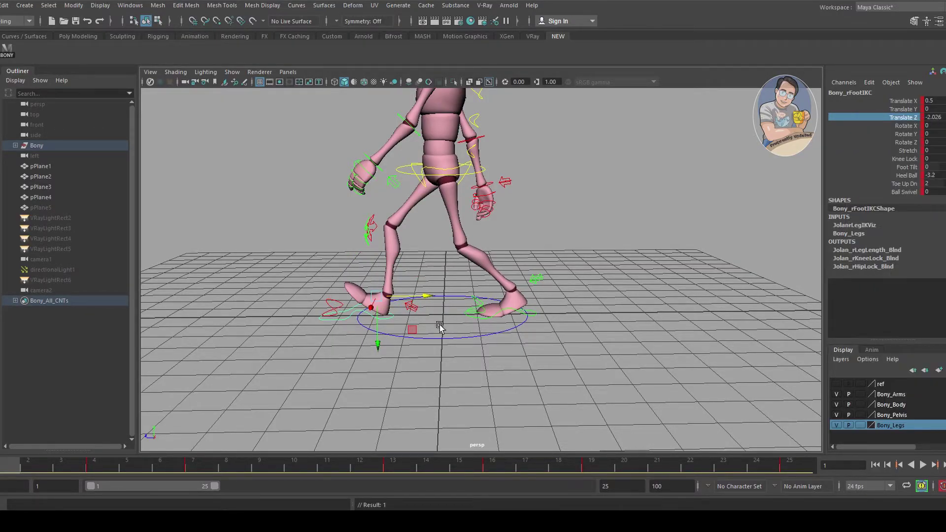
# - Copy the Translate Z animation from the left foot controller Bony_lFootIKC instead
pyautogui.click(434, 340)
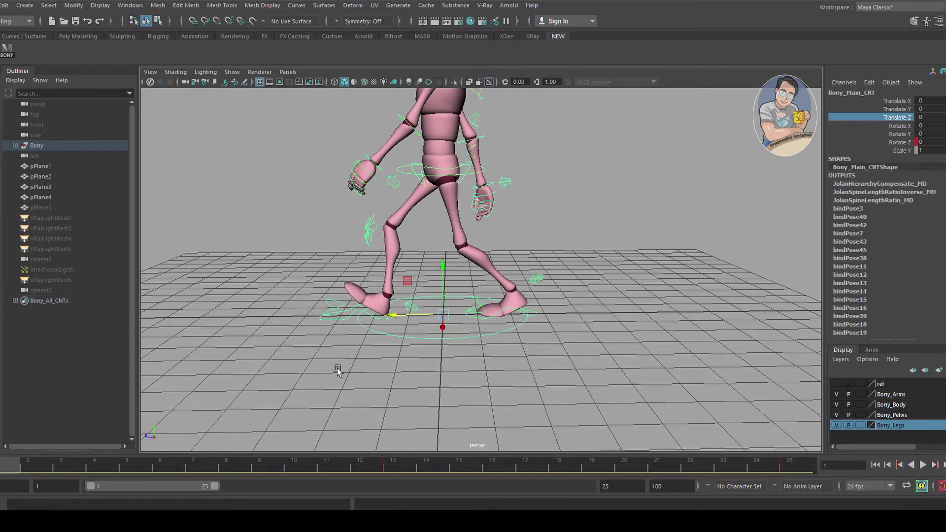
pyautogui.click(484, 316)
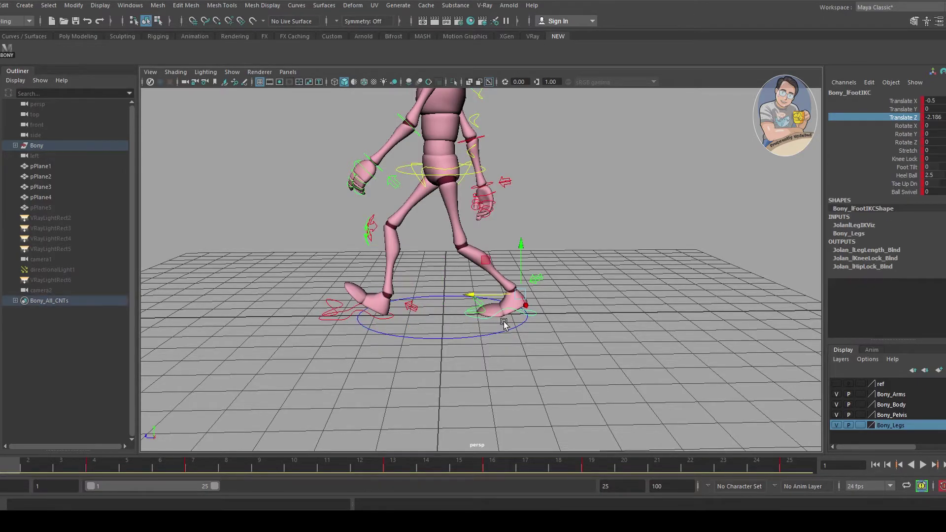
pyautogui.keyDown('alt'); pyautogui.moveTo(507, 379); pyautogui.dragTo(739, 182); pyautogui.keyUp('alt')
pyautogui.rightClick(917, 116)
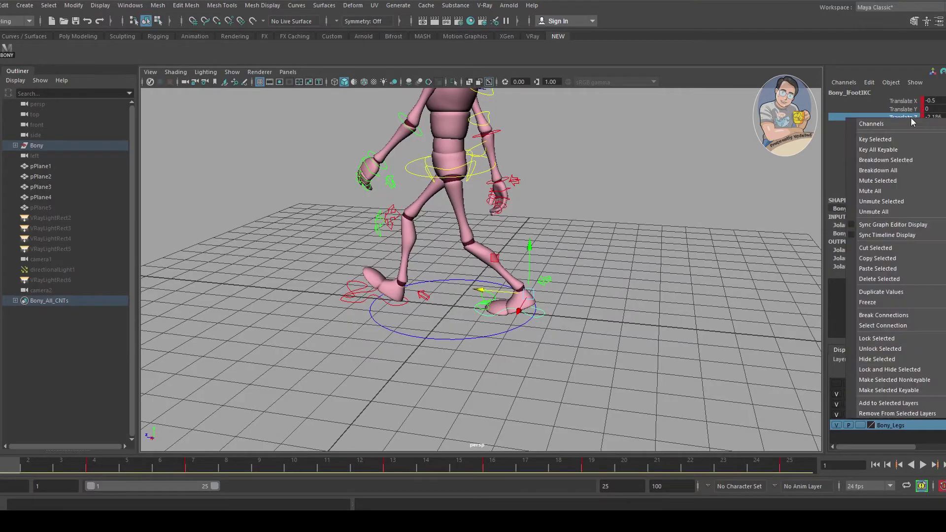
pyautogui.click(882, 257)
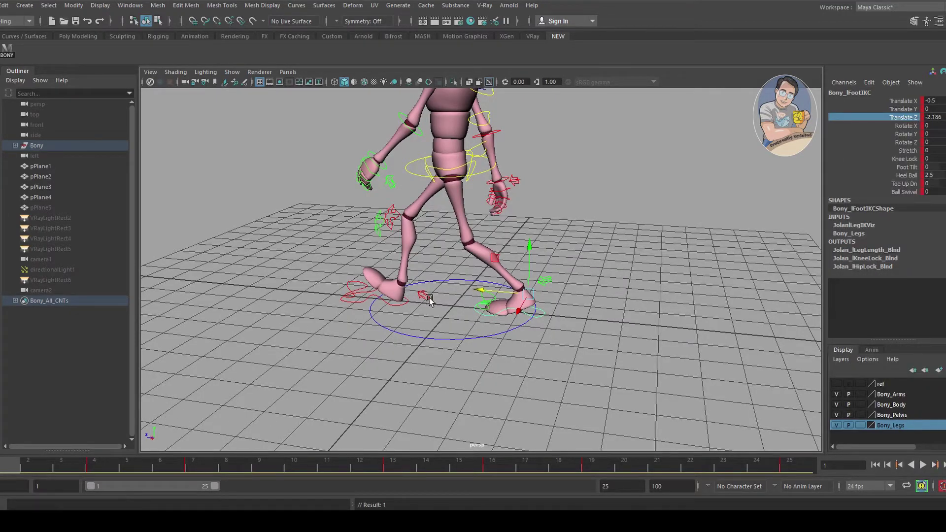
# - Paste the Translate Z onto Bony_Main_CNT and break the connections on its Rotate Z
pyautogui.click(431, 339)
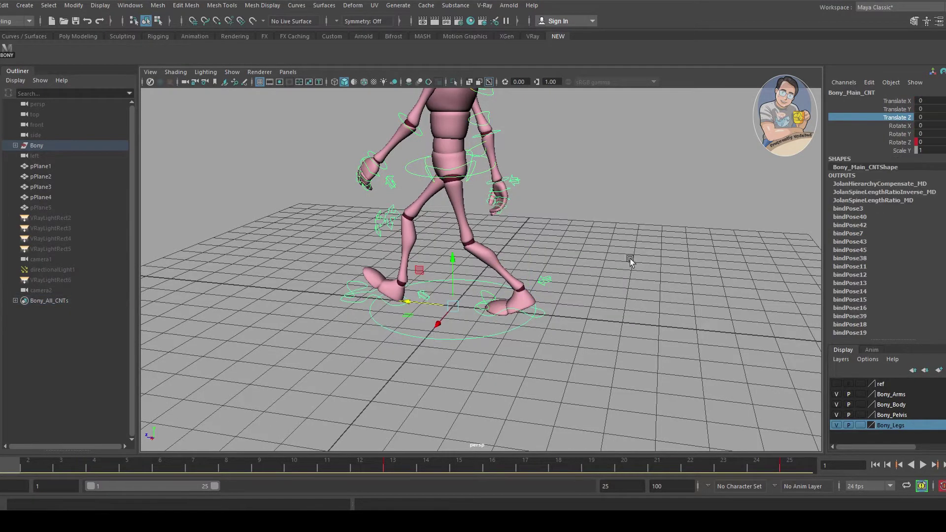
pyautogui.rightClick(893, 122)
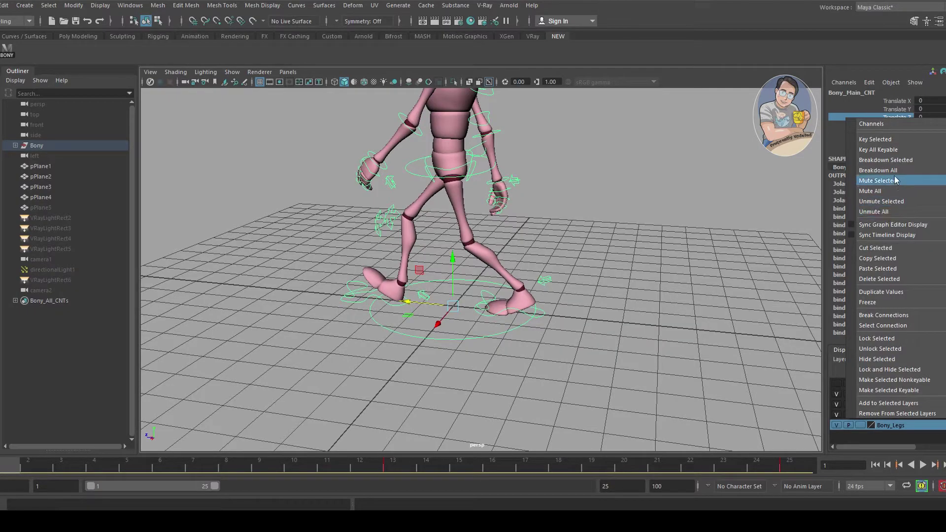
pyautogui.click(879, 269)
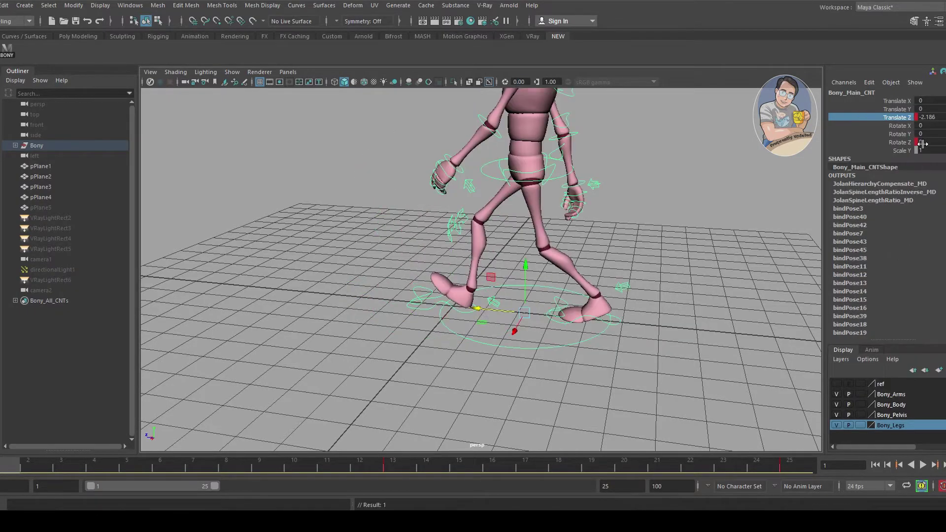
pyautogui.click(897, 141)
pyautogui.rightClick(897, 141)
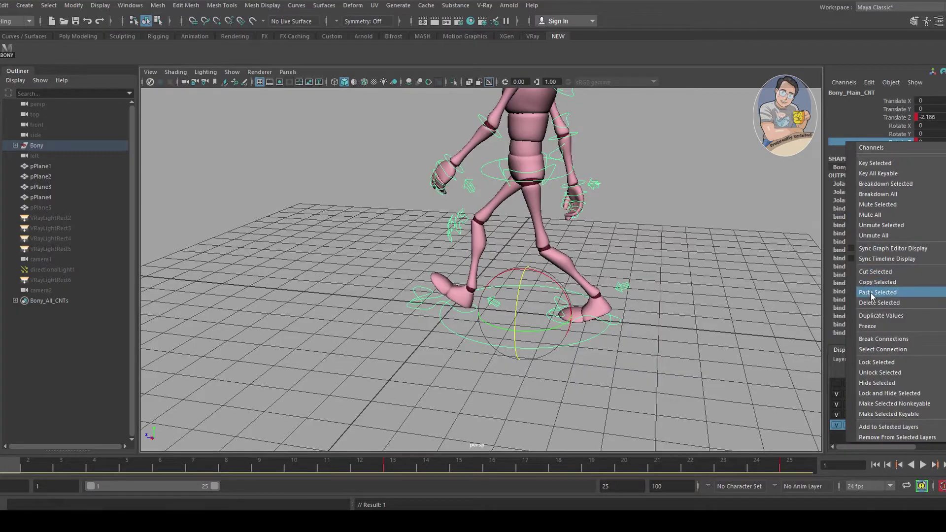
pyautogui.click(882, 339)
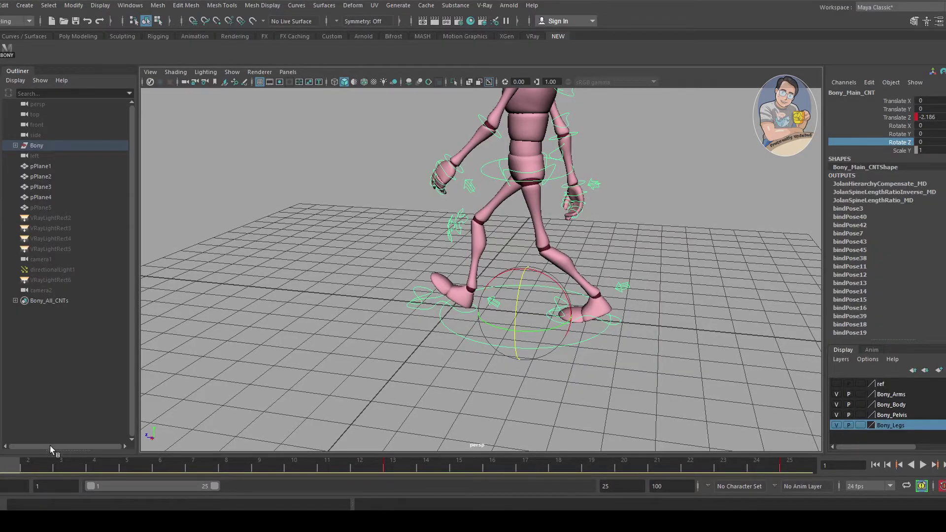
# - Scrub frames 2 to 13 to watch Bony advance, then reframe the view around him
pyautogui.moveTo(18, 460)
pyautogui.mouseDown()
pyautogui.moveTo(655, 464)
pyautogui.moveTo(53, 437)
pyautogui.moveTo(667, 479)
pyautogui.moveTo(2, 463)
pyautogui.mouseUp()
pyautogui.keyDown('alt'); pyautogui.moveTo(340, 330); pyautogui.dragTo(409, 300); pyautogui.keyUp('alt')
pyautogui.scroll(-3, 410, 299)
pyautogui.keyDown('alt'); pyautogui.moveTo(410, 299); pyautogui.dragTo(410, 327, button='middle'); pyautogui.keyUp('alt')
pyautogui.keyDown('alt'); pyautogui.moveTo(410, 328); pyautogui.dragTo(440, 311); pyautogui.keyUp('alt')
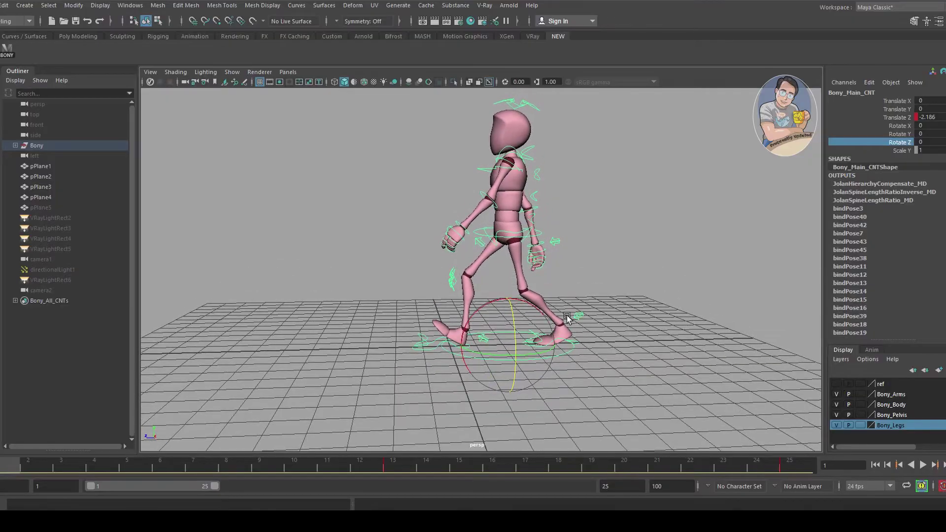
pyautogui.keyDown('alt'); pyautogui.moveTo(568, 316); pyautogui.dragTo(500, 316, button='right'); pyautogui.keyUp('alt')
pyautogui.keyDown('alt'); pyautogui.moveTo(500, 315); pyautogui.dragTo(524, 321, button='middle'); pyautogui.keyUp('alt')
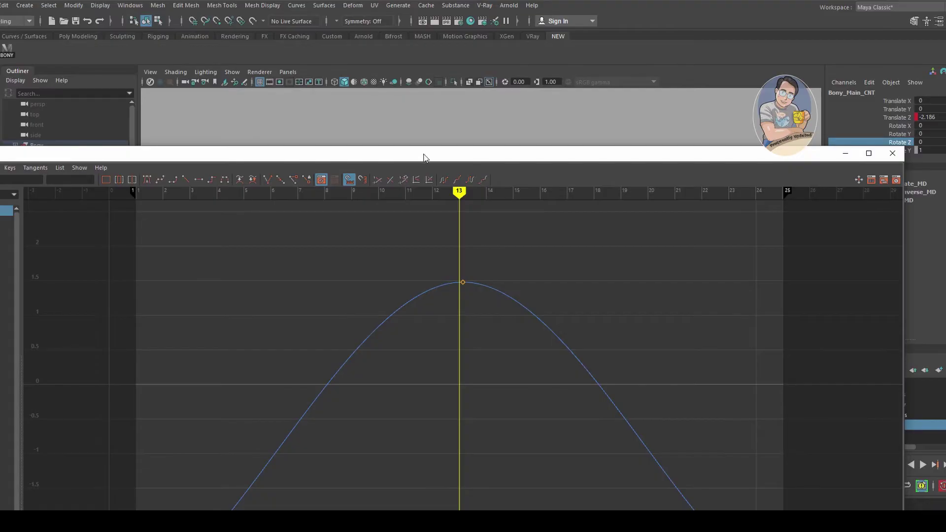
pyautogui.moveTo(424, 158); pyautogui.dragTo(553, 46)
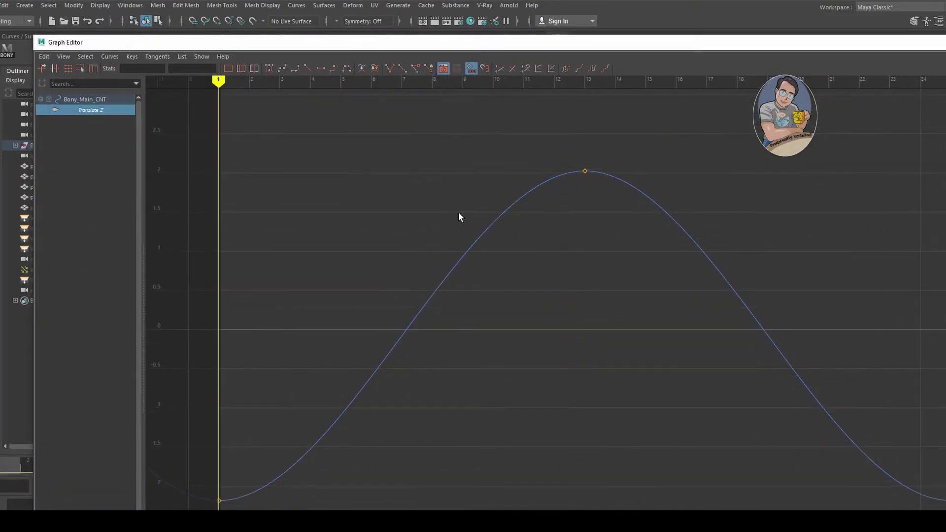
pyautogui.scroll(-5, 585, 222)
pyautogui.keyDown('alt'); pyautogui.moveTo(718, 285); pyautogui.dragTo(627, 255, button='middle'); pyautogui.keyUp('alt')
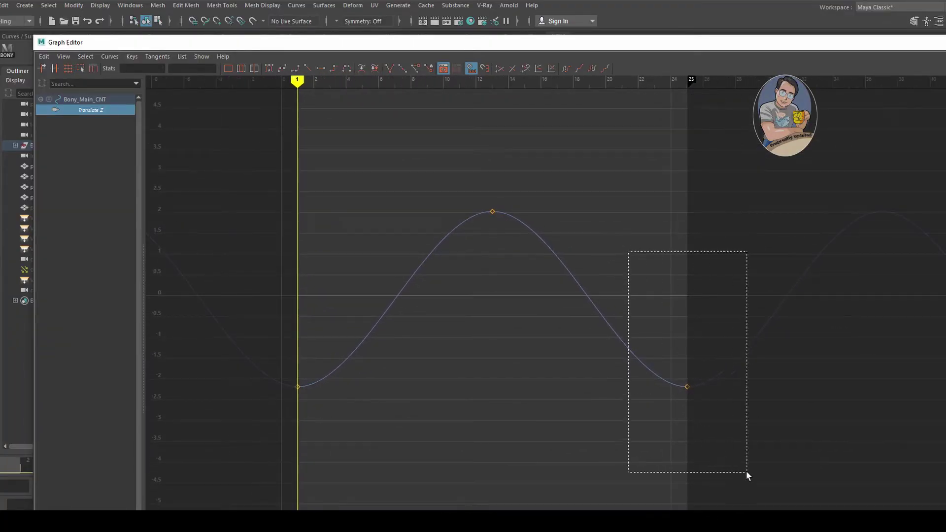
pyautogui.moveTo(746, 471); pyautogui.dragTo(745, 469)
pyautogui.press('Delete')
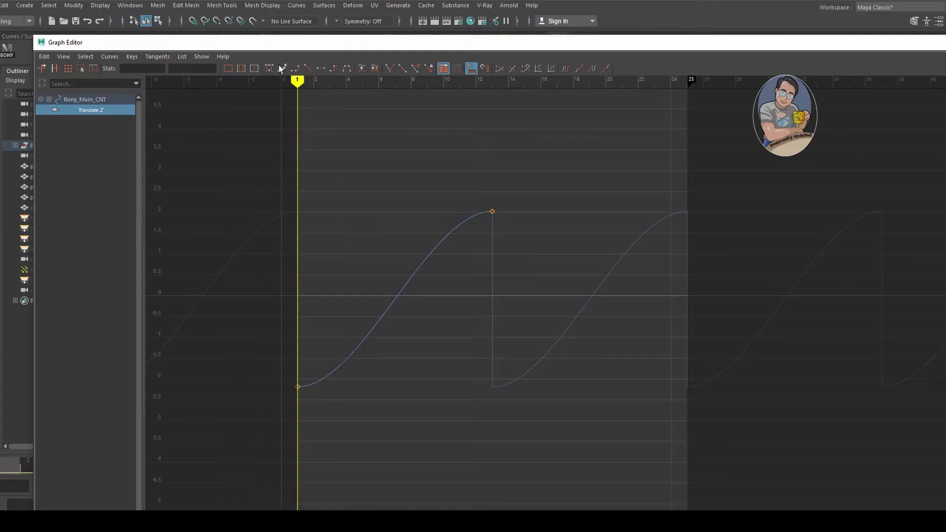
pyautogui.moveTo(317, 41); pyautogui.dragTo(449, 31)
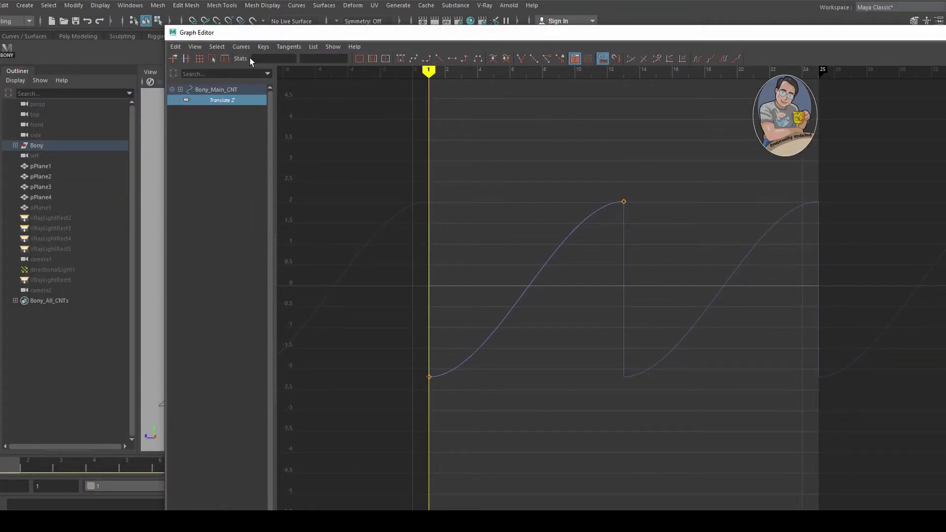
pyautogui.keyDown('alt'); pyautogui.moveTo(484, 293); pyautogui.dragTo(528, 312, button='right'); pyautogui.keyUp('alt')
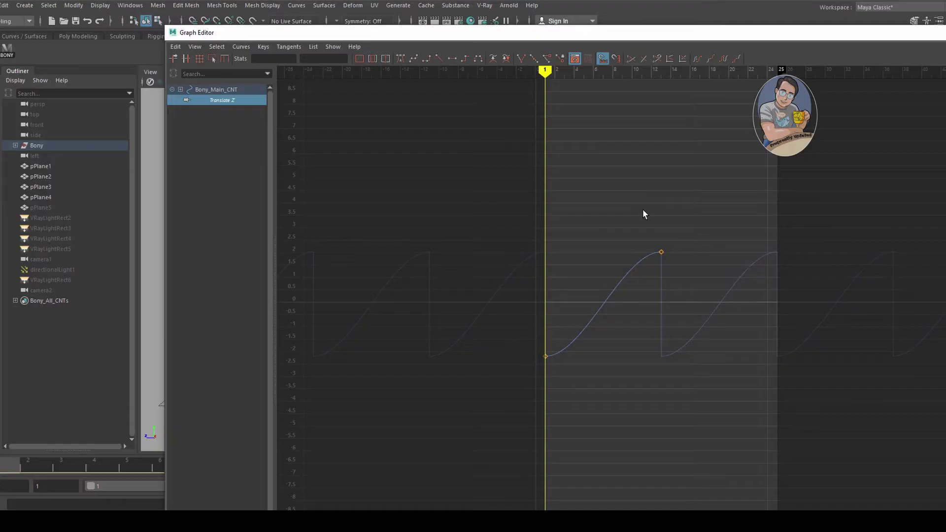
pyautogui.keyDown('alt'); pyautogui.moveTo(595, 203); pyautogui.dragTo(577, 207, button='middle'); pyautogui.keyUp('alt')
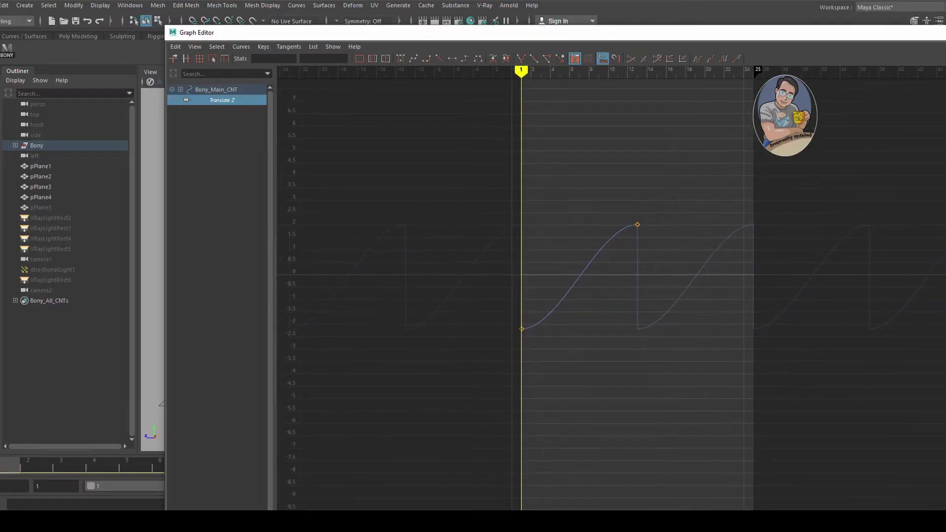
pyautogui.click(470, 522)
pyautogui.moveTo(130, 113); pyautogui.dragTo(525, 113)
pyautogui.moveTo(130, 129); pyautogui.dragTo(456, 133)
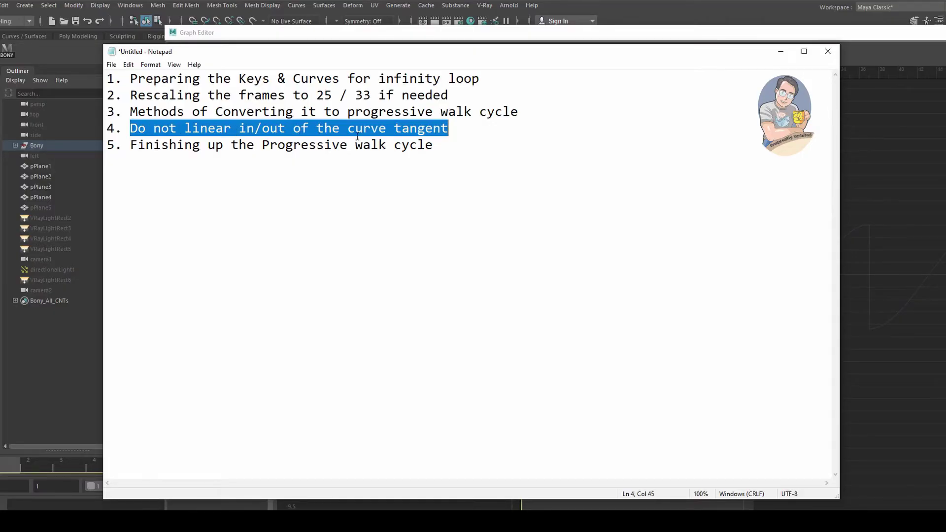
pyautogui.click(775, 48)
pyautogui.moveTo(748, 32); pyautogui.dragTo(708, 30)
pyautogui.moveTo(405, 181); pyautogui.dragTo(648, 342)
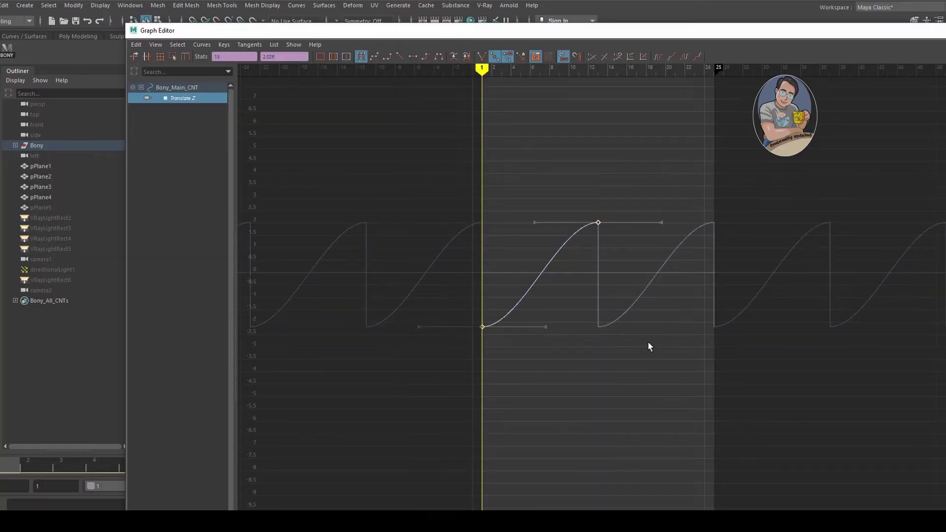
pyautogui.click(400, 56)
pyautogui.hotkey('ctrl', 'z')
pyautogui.click(400, 57)
pyautogui.hotkey('ctrl', 'z')
pyautogui.moveTo(890, 41); pyautogui.dragTo(892, 76)
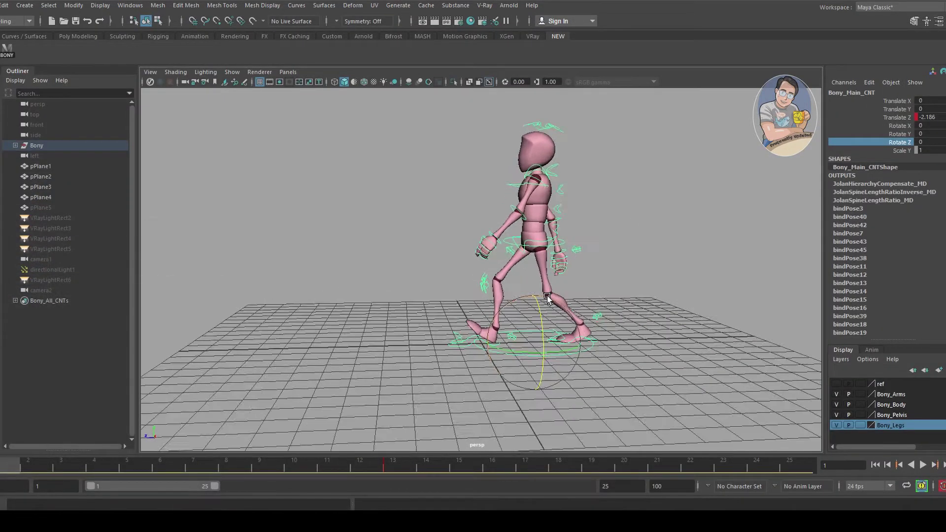
pyautogui.scroll(5, 557, 302)
pyautogui.click(574, 325)
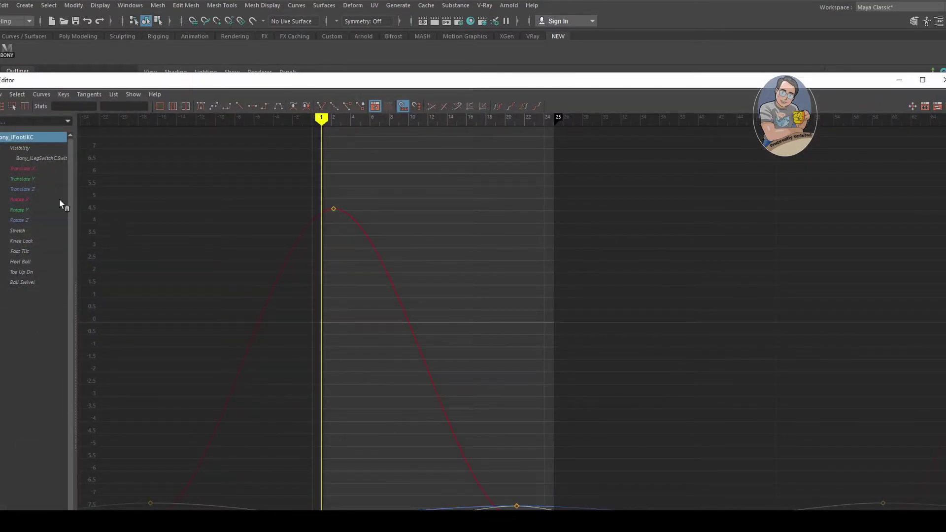
pyautogui.click(19, 189)
pyautogui.scroll(-5, 538, 280)
pyautogui.keyDown('alt'); pyautogui.moveTo(519, 272); pyautogui.dragTo(509, 233, button='middle'); pyautogui.keyUp('alt')
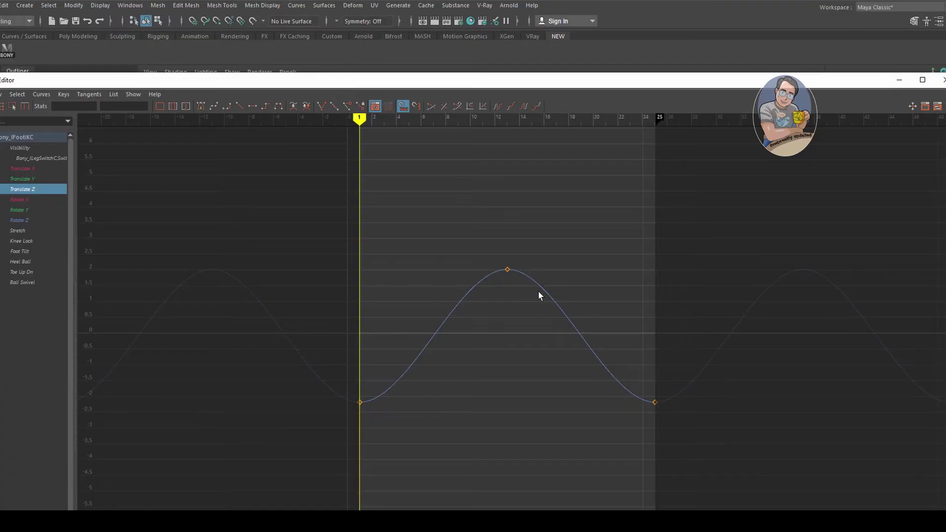
pyautogui.click(900, 80)
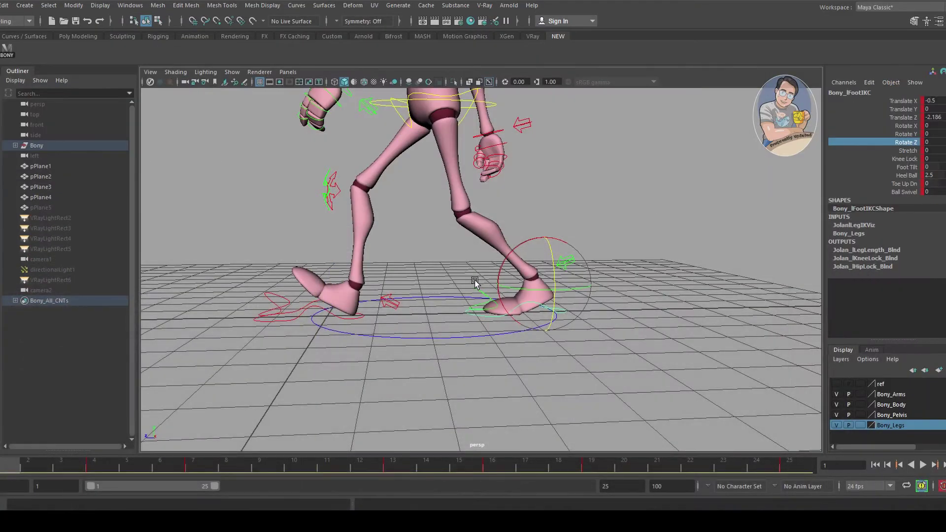
pyautogui.click(396, 337)
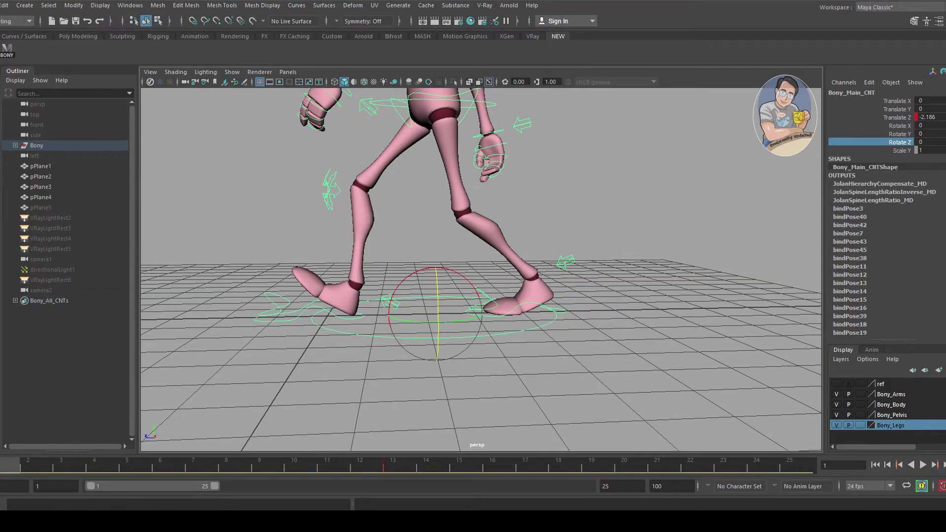
pyautogui.click(296, 520)
# - Set the Translate Z curve's Pre Infinity and Post Infinity to Cycle with Offset
pyautogui.scroll(-5, 513, 307)
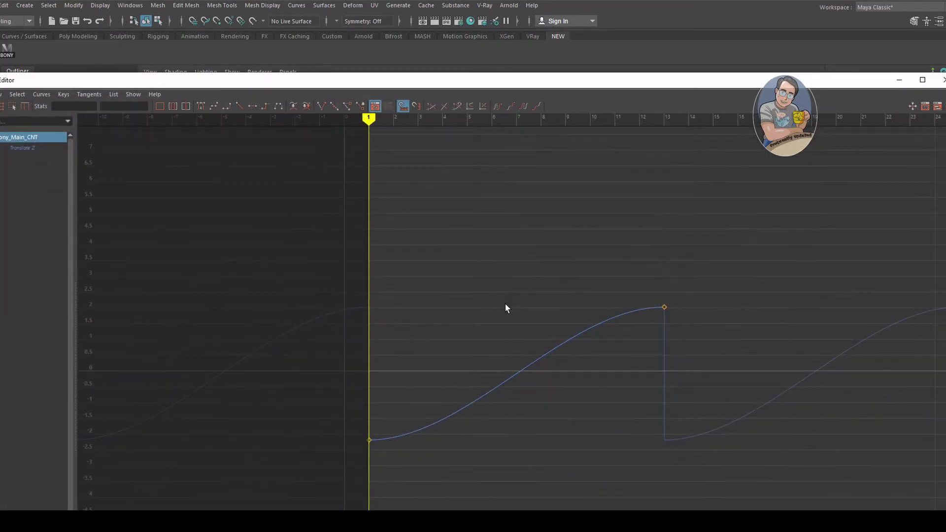
pyautogui.keyDown('alt'); pyautogui.moveTo(522, 315); pyautogui.dragTo(521, 285, button='middle'); pyautogui.keyUp('alt')
pyautogui.moveTo(553, 211); pyautogui.dragTo(719, 317)
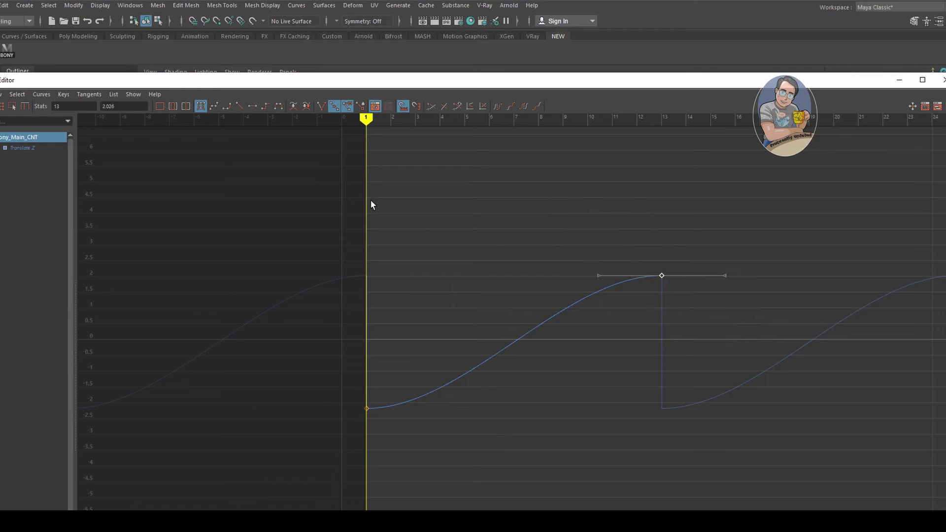
pyautogui.click(42, 94)
pyautogui.moveTo(69, 113)
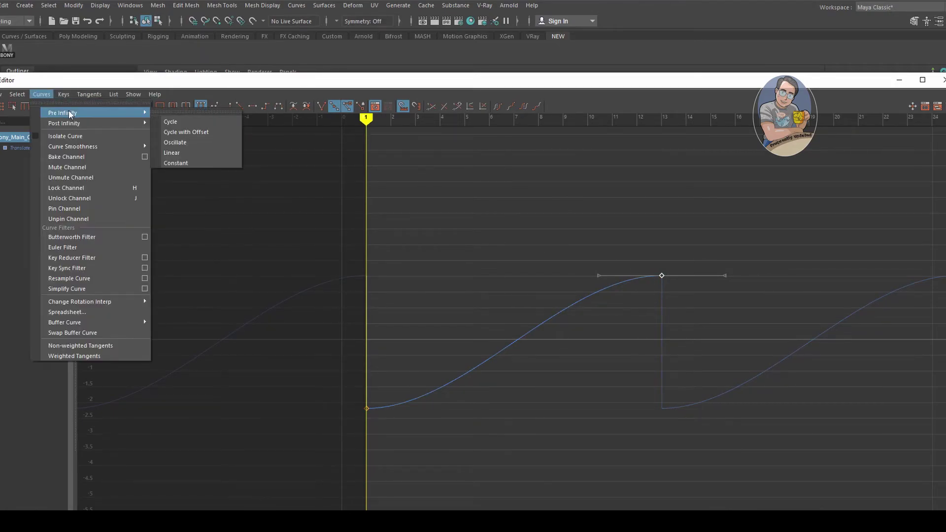
pyautogui.click(183, 132)
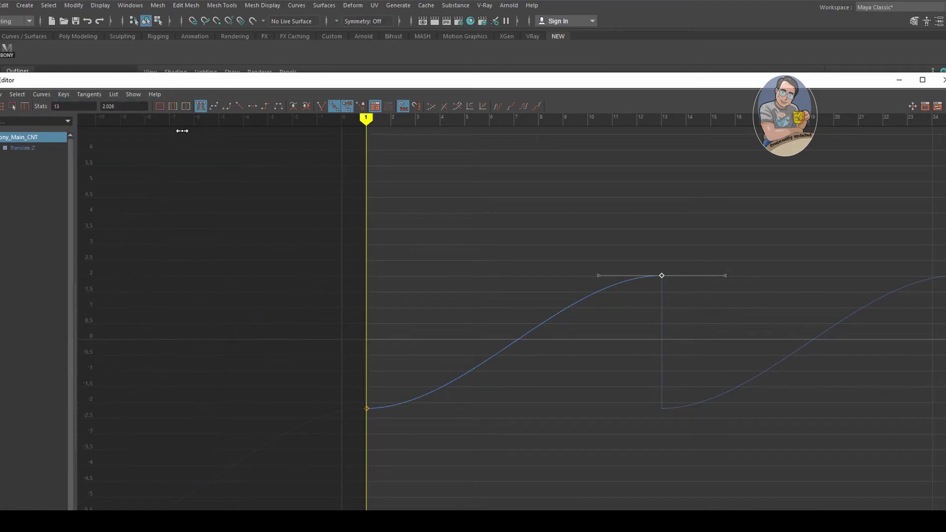
pyautogui.click(41, 94)
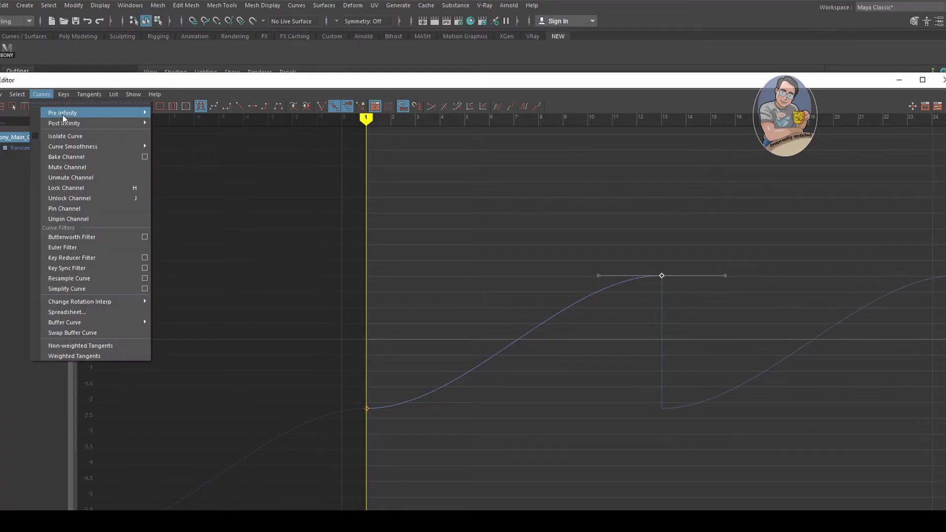
pyautogui.moveTo(68, 123)
pyautogui.click(175, 142)
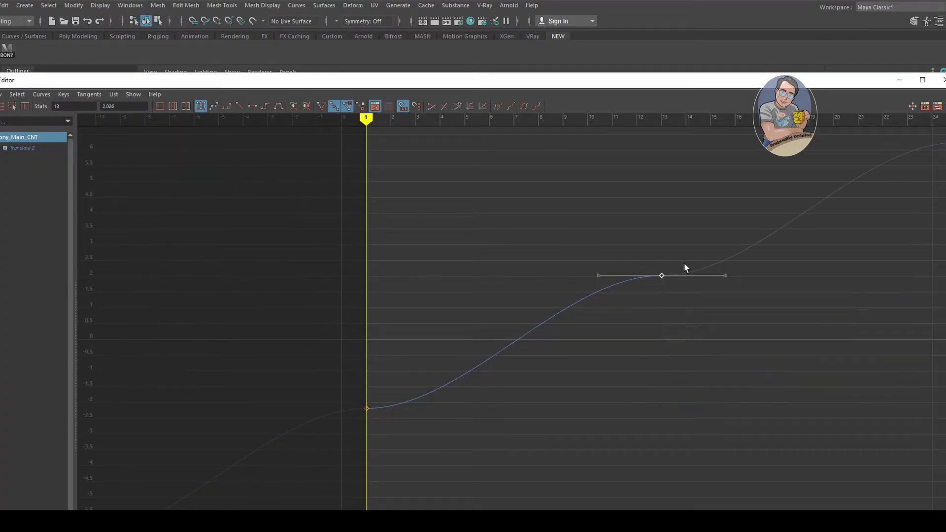
# - Hide the Graph Editor, play the animation, and extend playback to frame 100
pyautogui.click(898, 81)
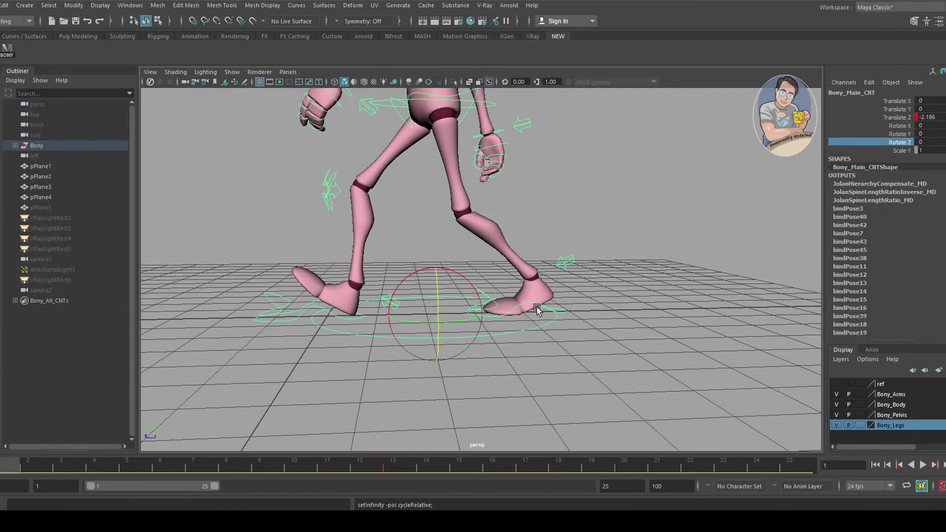
pyautogui.hotkey('alt', 'v')
pyautogui.doubleClick(191, 485)
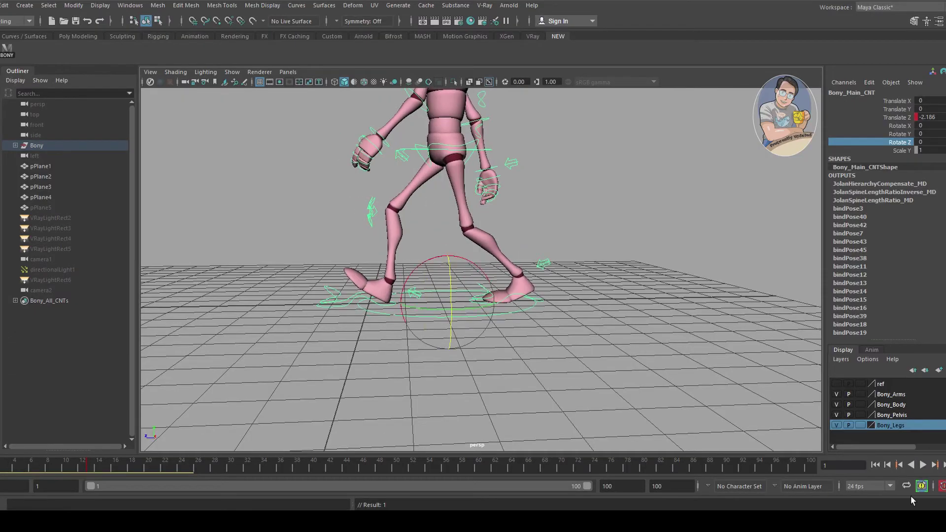
pyautogui.click(923, 465)
pyautogui.scroll(-6, 443, 312)
pyautogui.keyDown('alt'); pyautogui.moveTo(451, 304); pyautogui.dragTo(742, 352, button='middle'); pyautogui.keyUp('alt')
pyautogui.scroll(2, 497, 318)
pyautogui.keyDown('alt'); pyautogui.moveTo(480, 326); pyautogui.dragTo(515, 341); pyautogui.keyUp('alt')
pyautogui.scroll(-2, 606, 330)
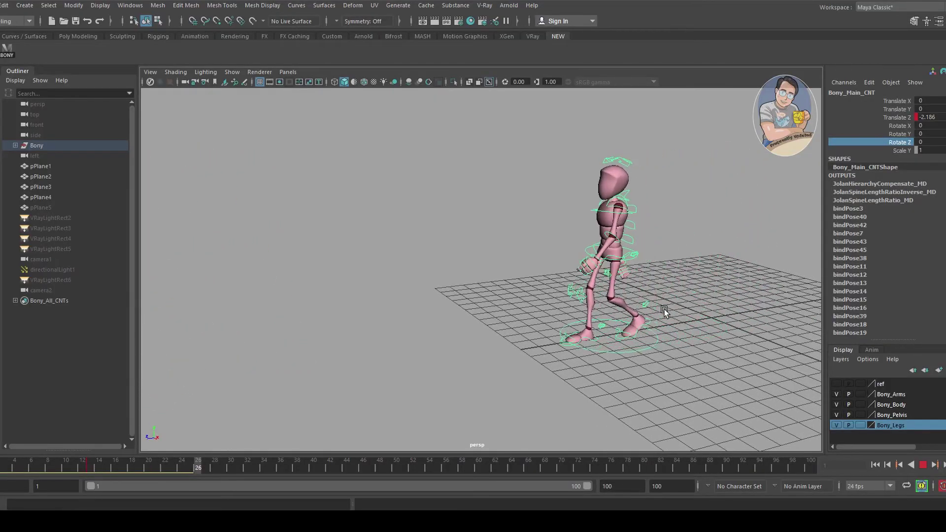
pyautogui.keyDown('alt'); pyautogui.moveTo(673, 313); pyautogui.dragTo(623, 293, button='middle'); pyautogui.keyUp('alt')
pyautogui.scroll(-1, 599, 292)
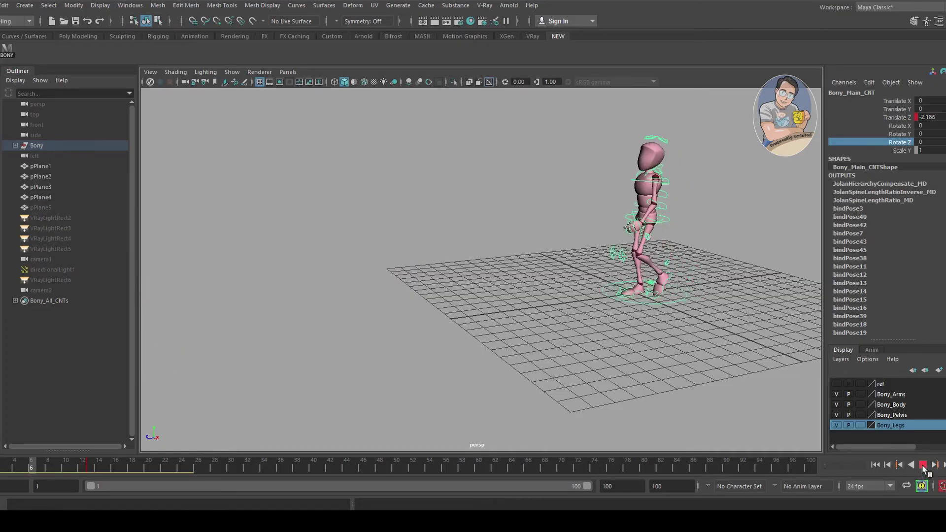
pyautogui.press('Escape')
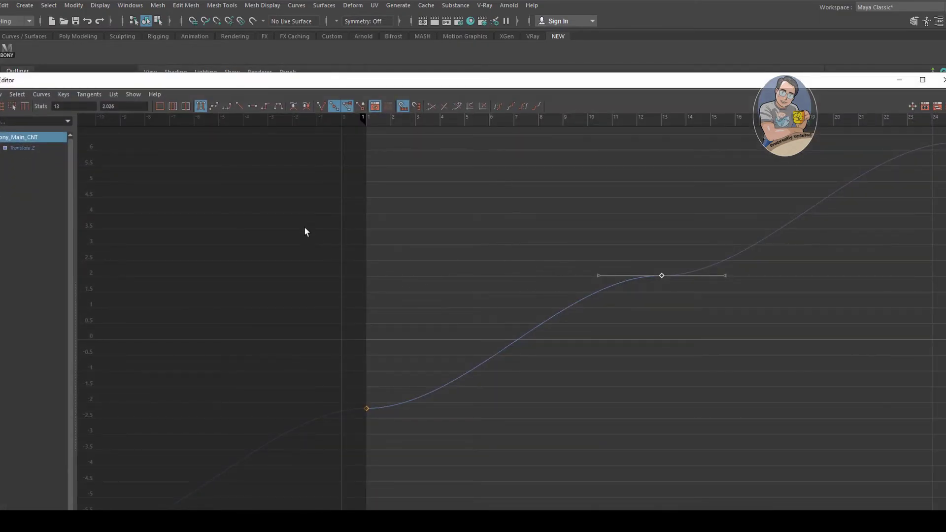
pyautogui.moveTo(285, 211); pyautogui.dragTo(728, 427)
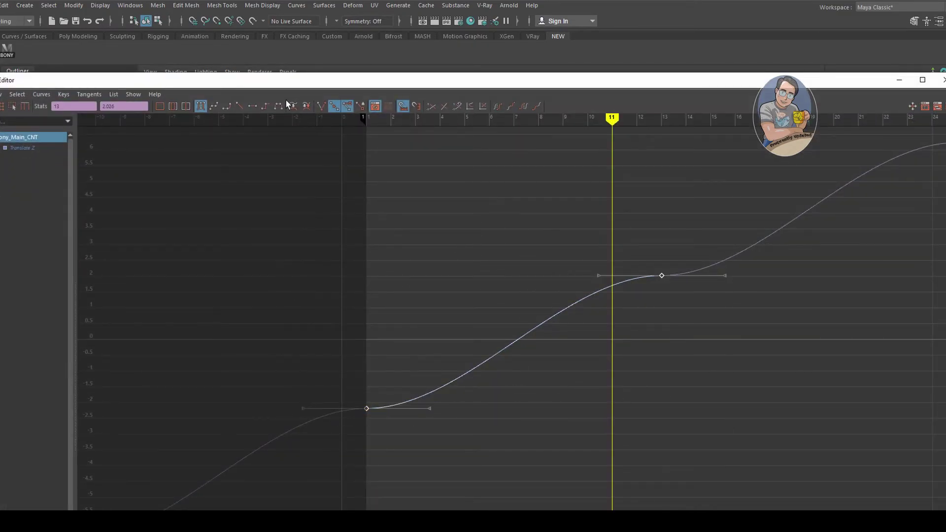
pyautogui.click(238, 106)
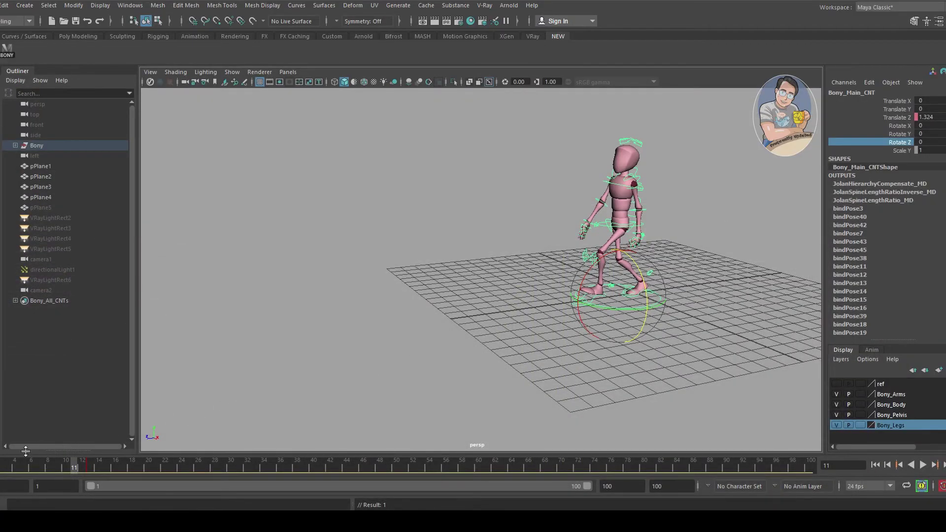
pyautogui.click(923, 465)
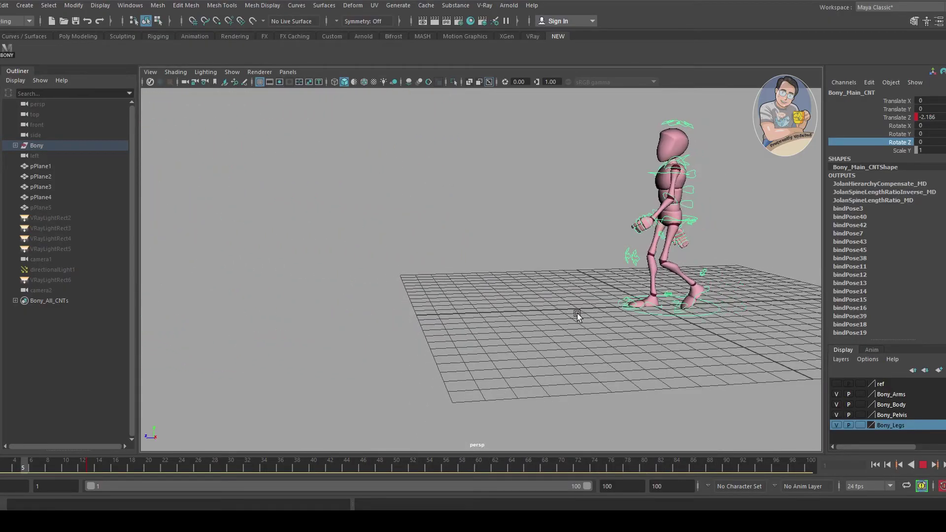
pyautogui.click(923, 465)
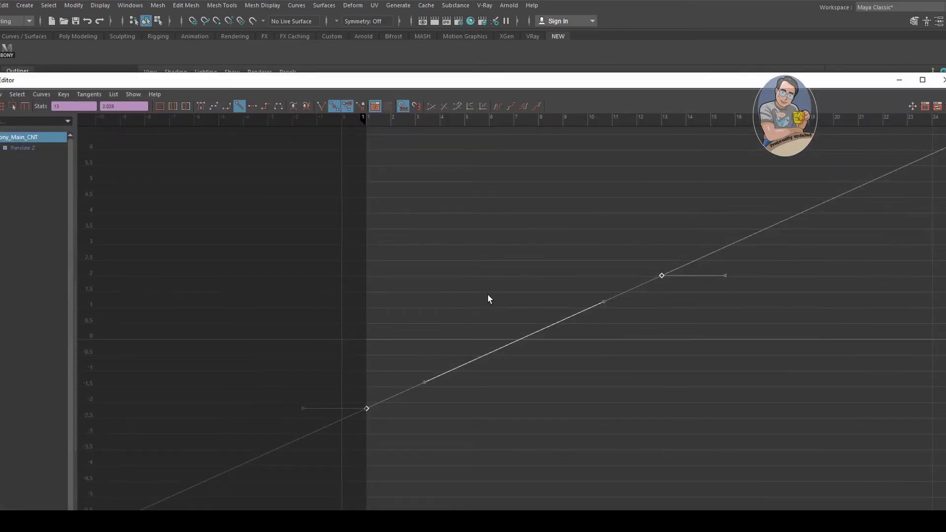
pyautogui.moveTo(488, 298); pyautogui.dragTo(598, 310)
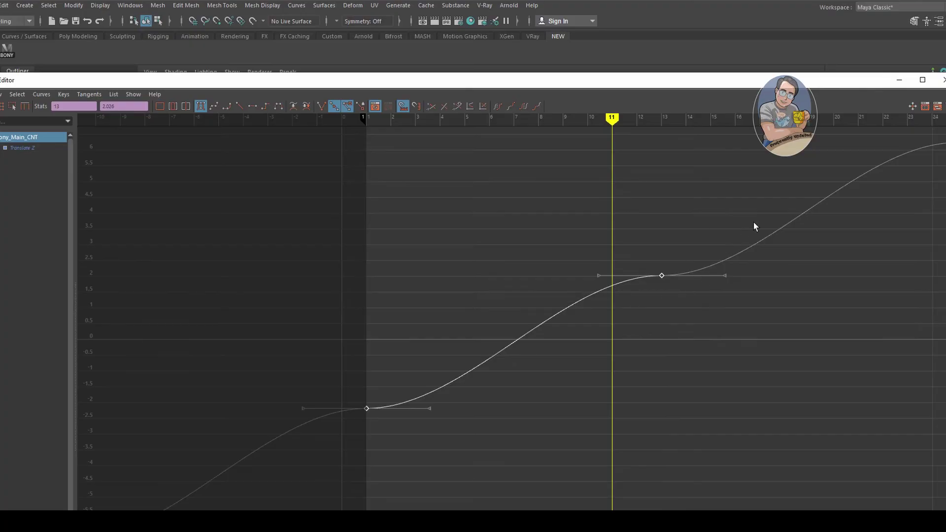
pyautogui.click(904, 82)
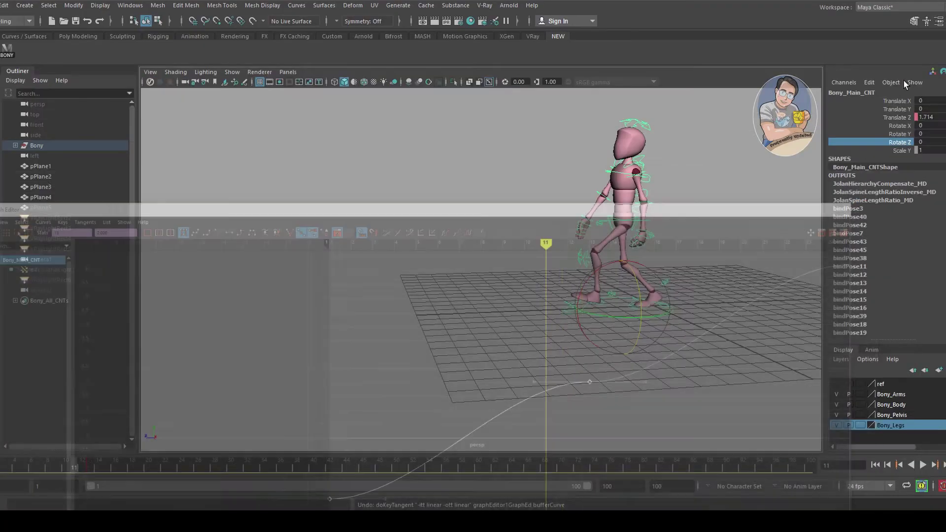
pyautogui.click(3, 469)
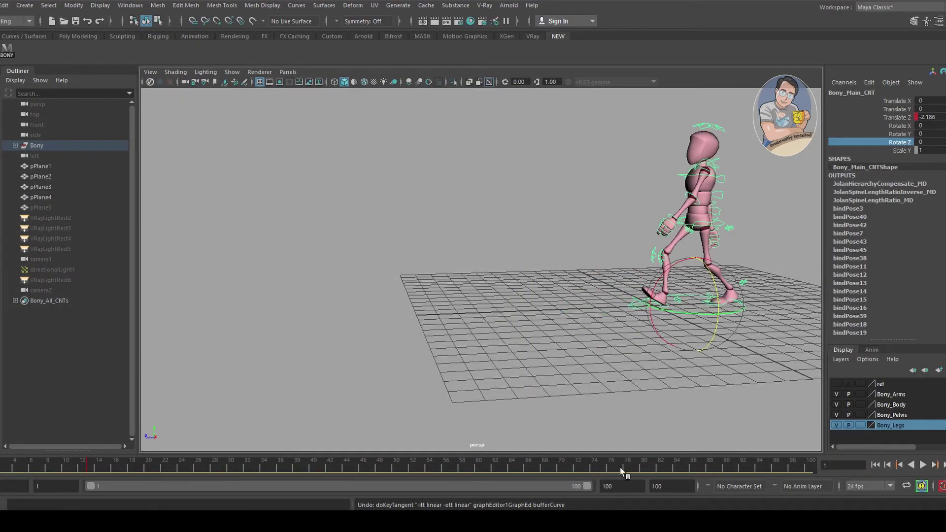
pyautogui.click(922, 466)
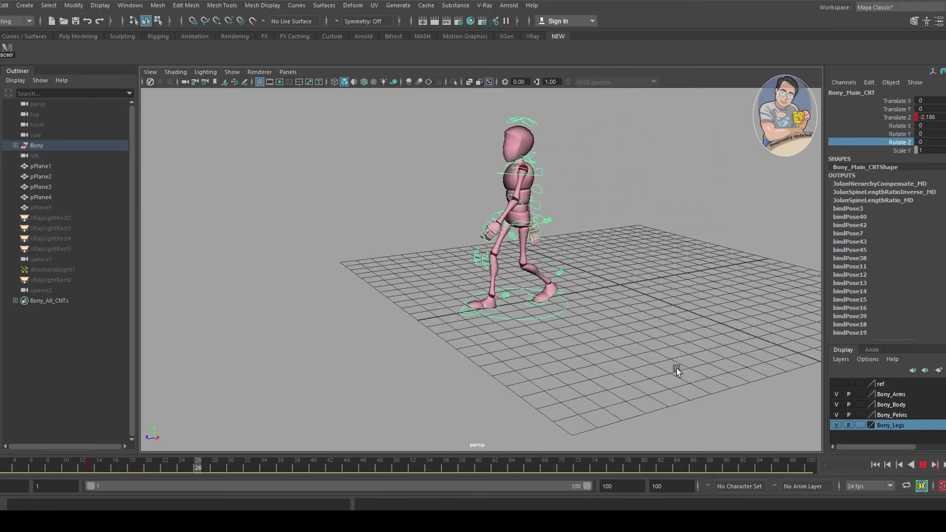